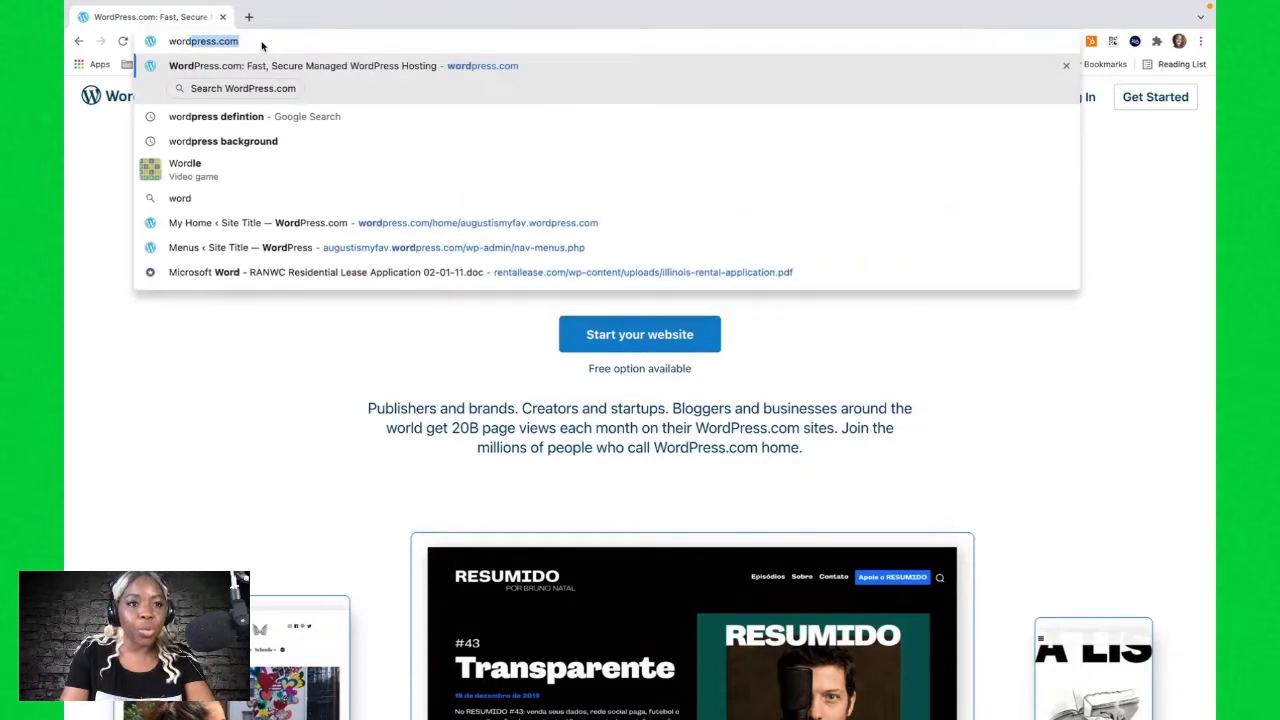
# Go to wordpress.com and start creating a new website.
pyautogui.press('Return')
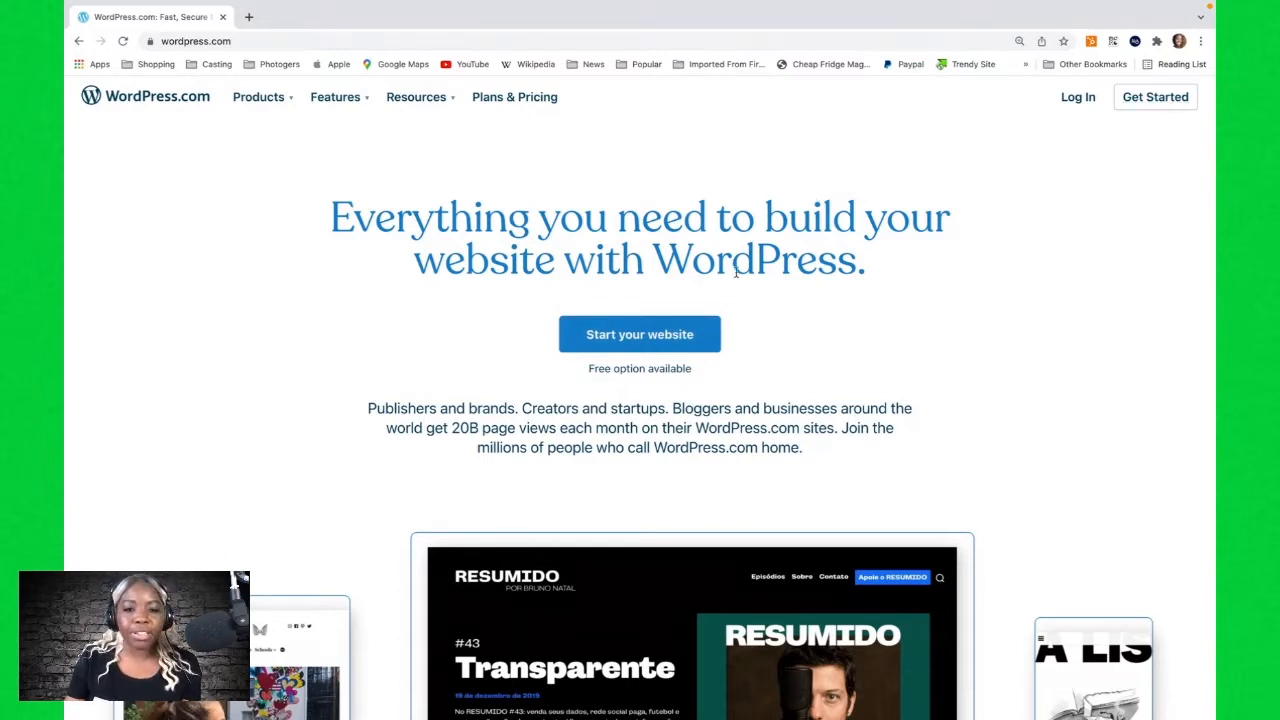
pyautogui.click(660, 338)
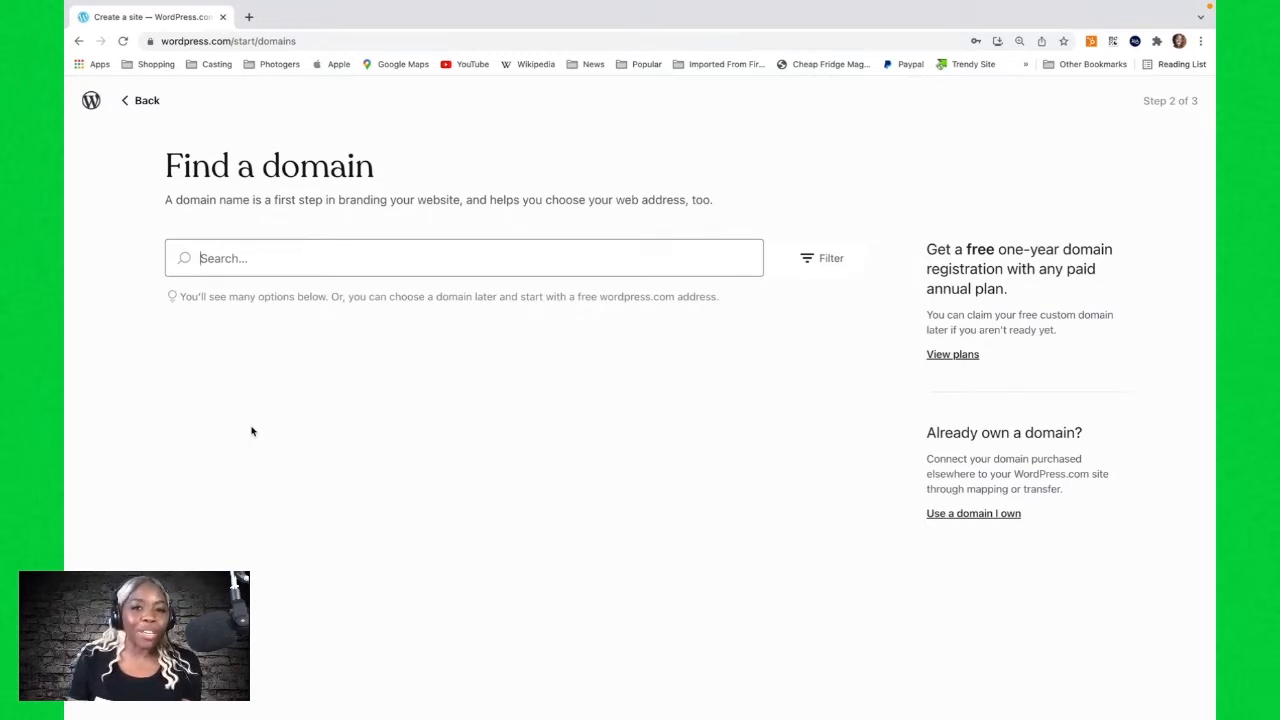
# Search domains for febismyfav, choose the free febismyfav.wordpress.com address, and start building a website.
pyautogui.write('febismyfav')
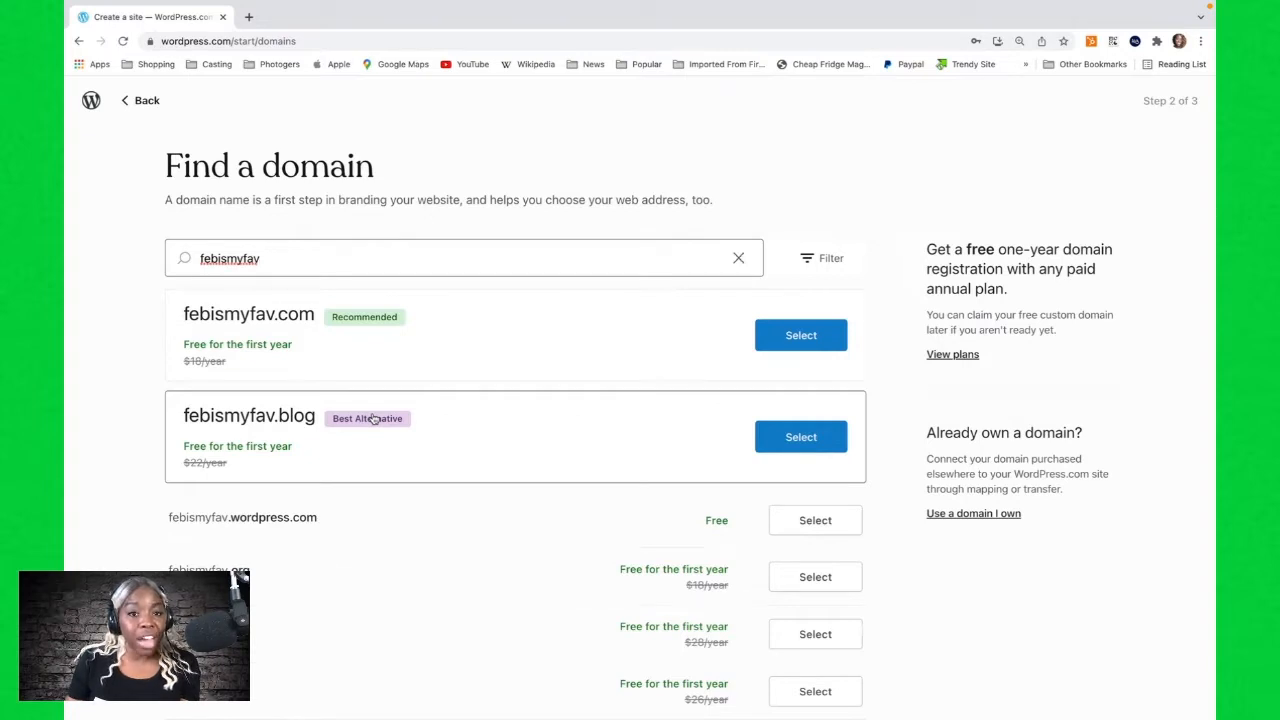
pyautogui.scroll(-3, 373, 418)
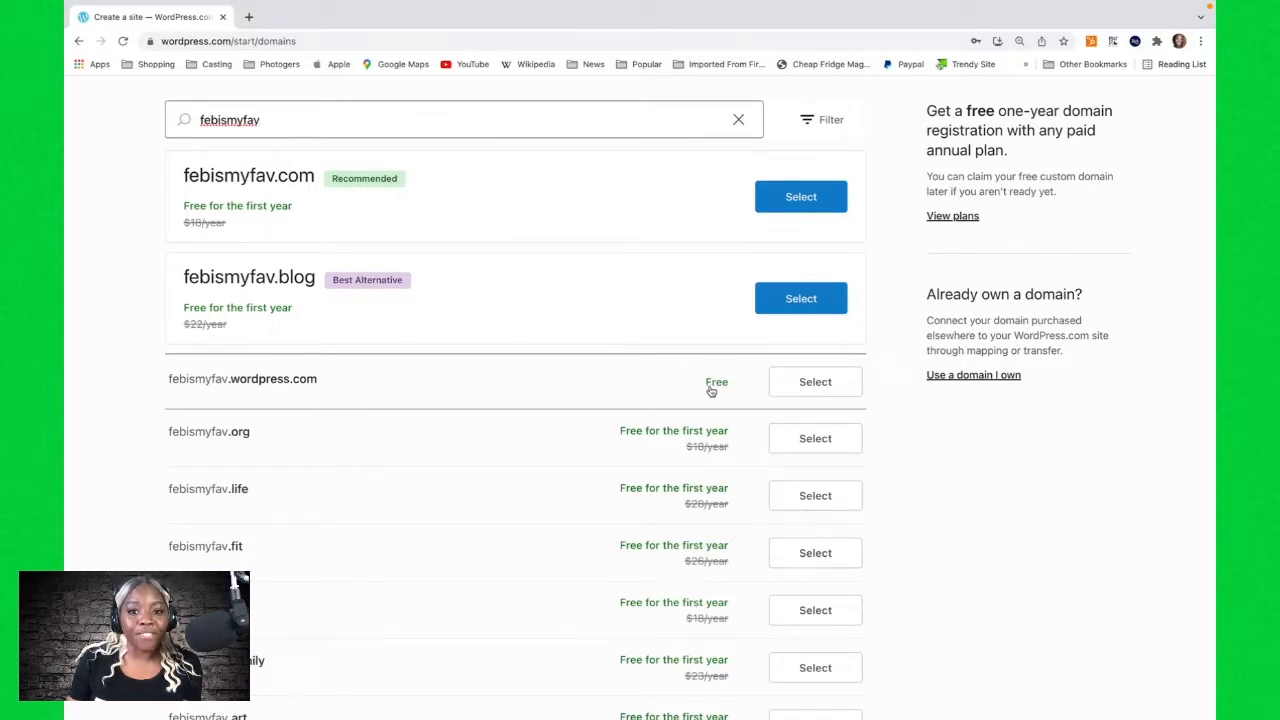
pyautogui.click(811, 392)
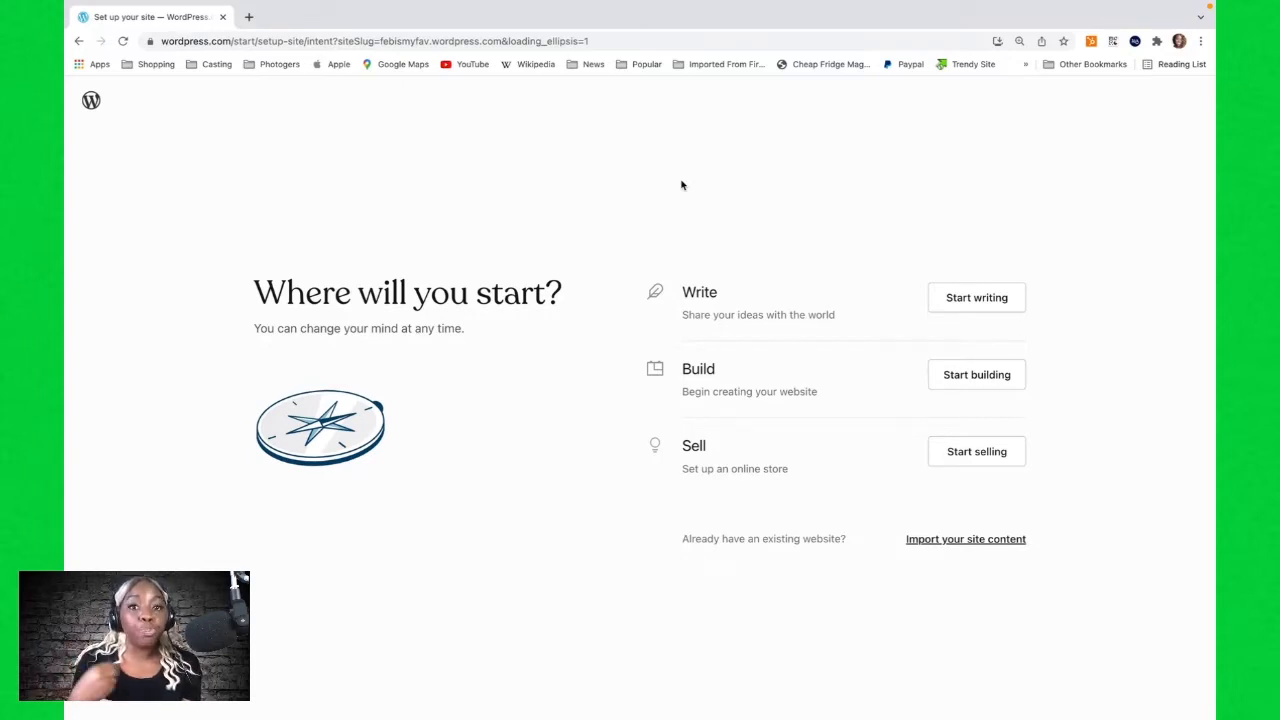
pyautogui.click(986, 380)
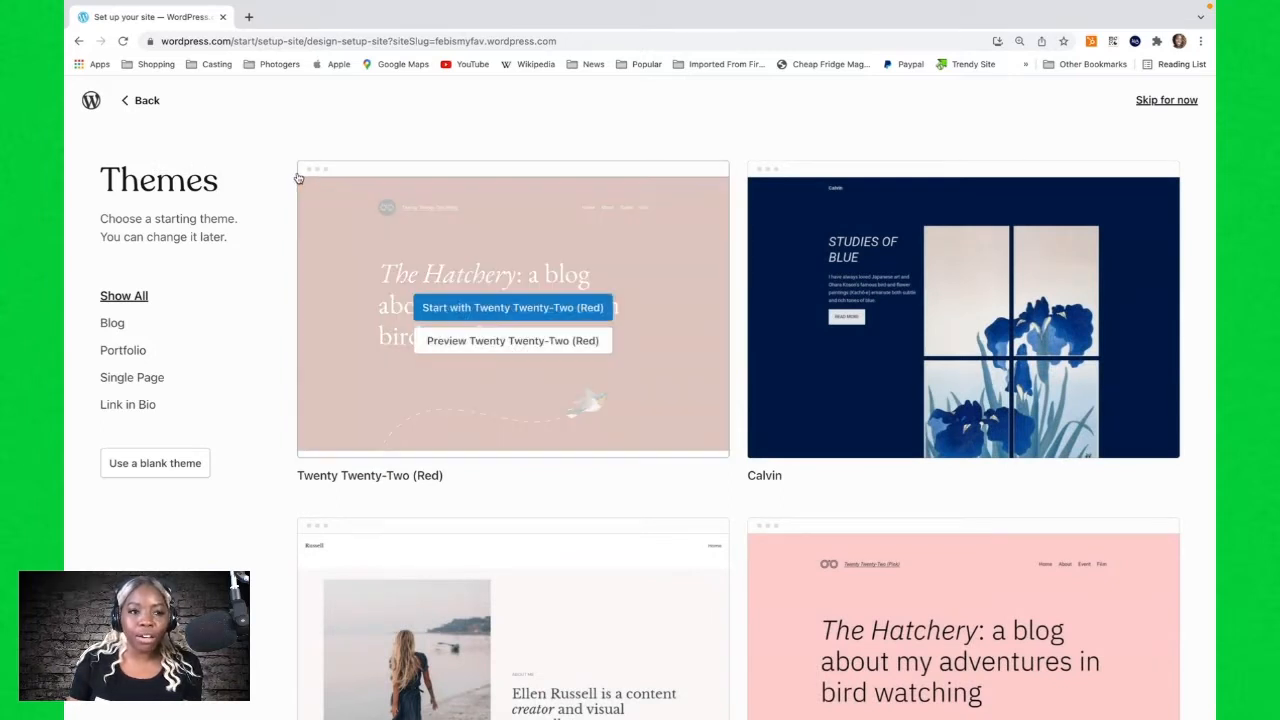
# Browse the gallery of starting themes.
pyautogui.moveTo(590, 402)
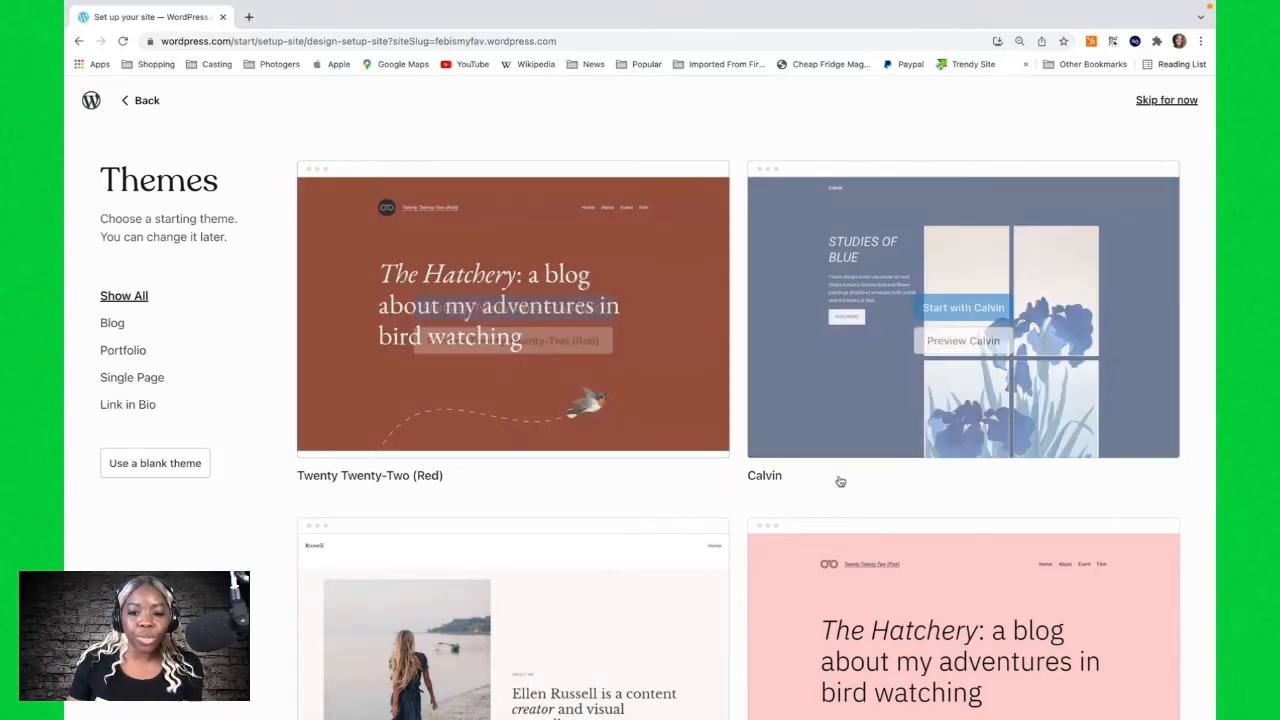
pyautogui.scroll(-1, 600, 415)
pyautogui.scroll(-4, 607, 420)
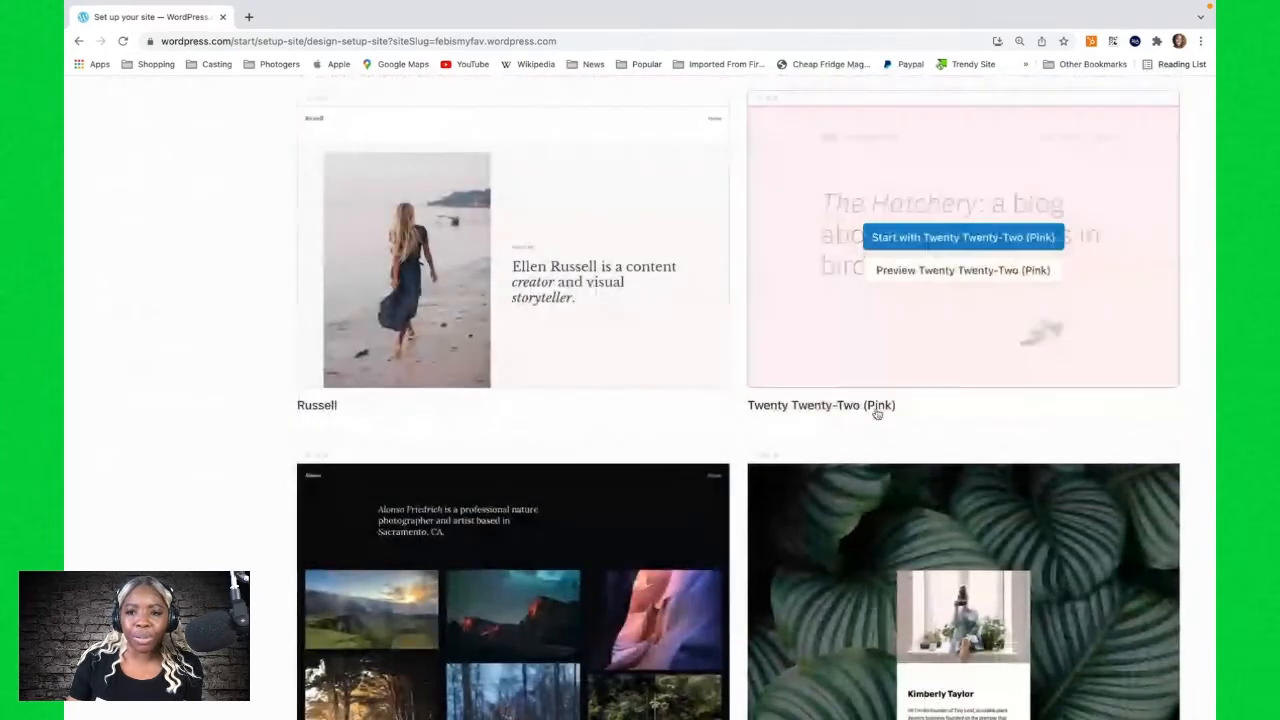
pyautogui.scroll(-3, 875, 410)
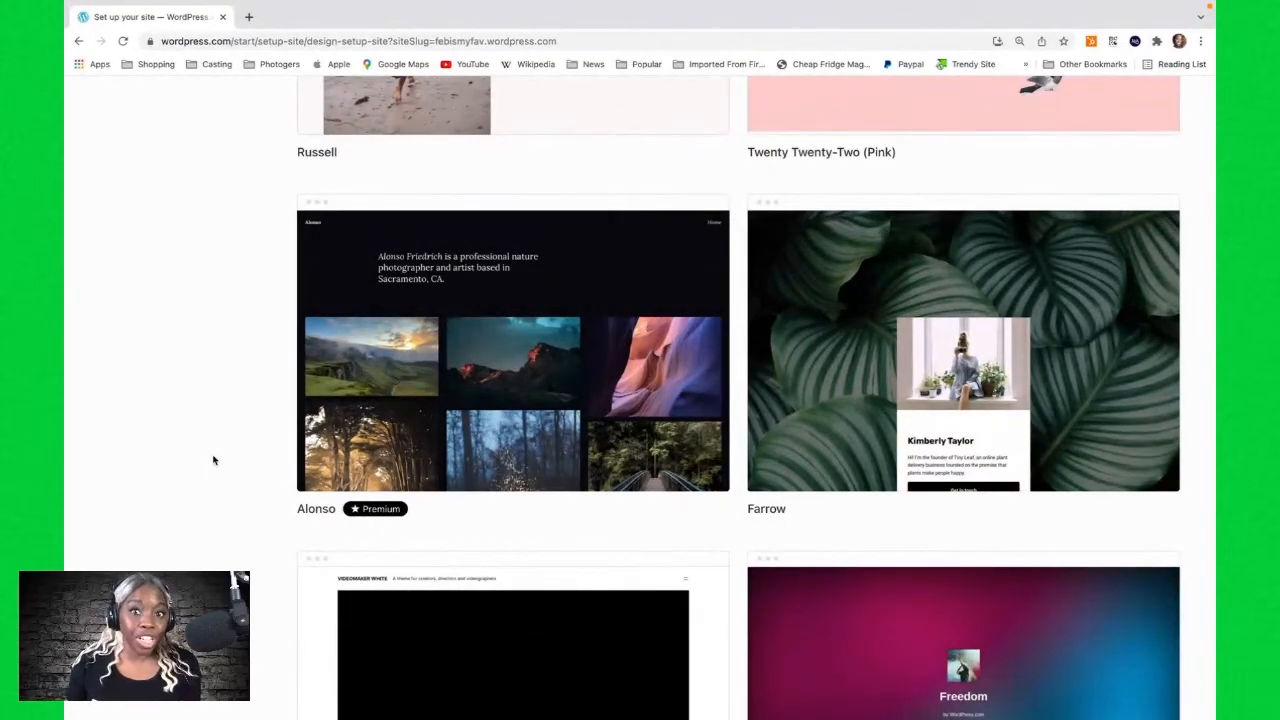
pyautogui.scroll(-5, 213, 460)
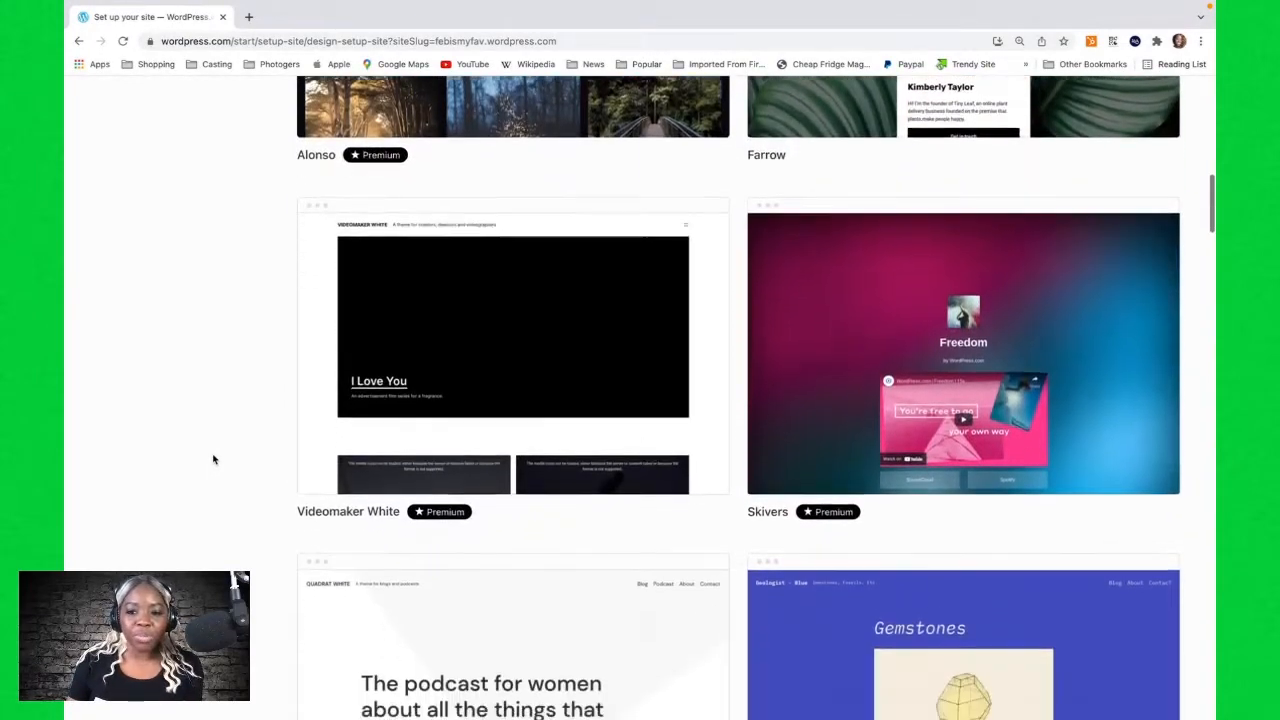
pyautogui.scroll(-7, 213, 460)
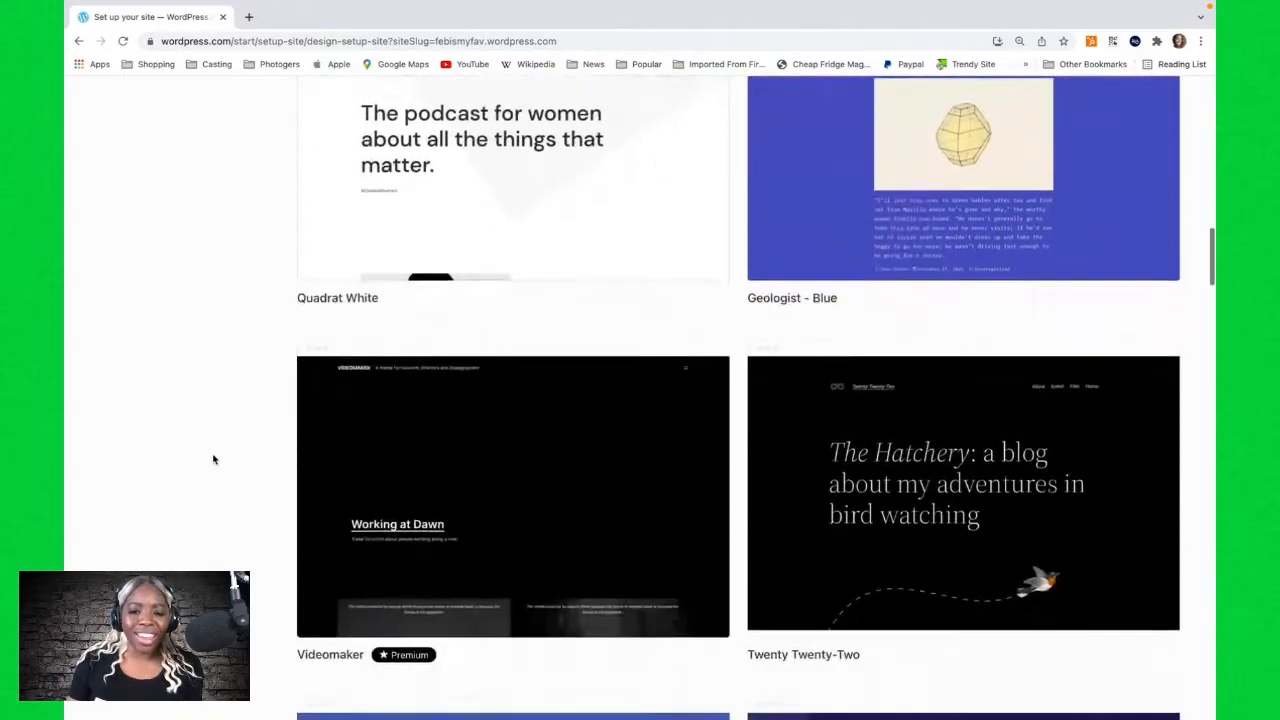
pyautogui.scroll(-1, 213, 460)
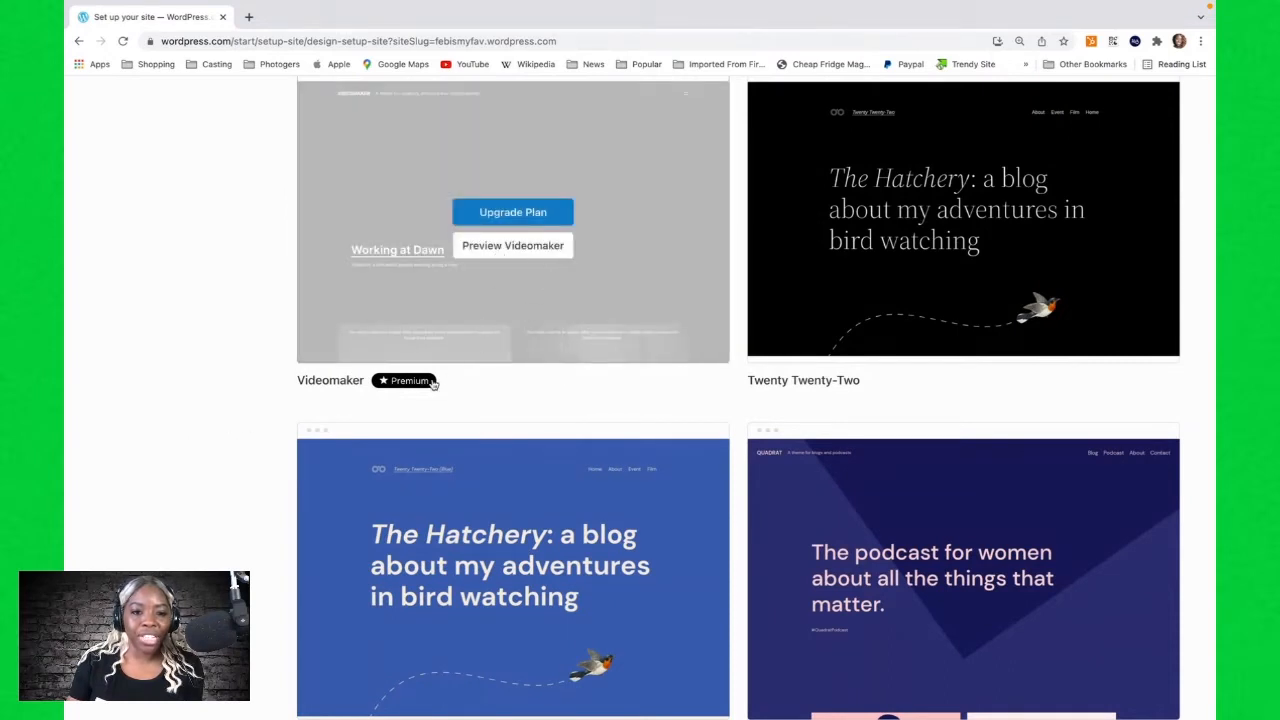
pyautogui.moveTo(415, 388)
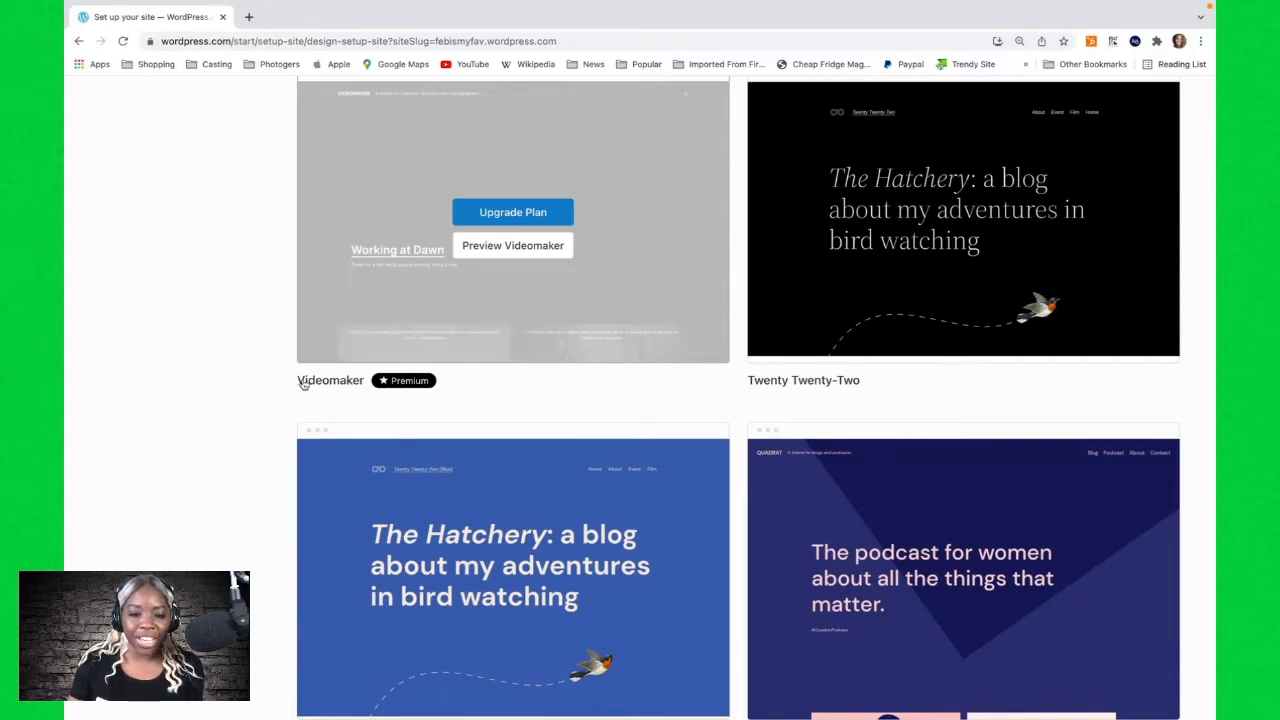
pyautogui.scroll(-2, 242, 411)
pyautogui.scroll(-5, 242, 411)
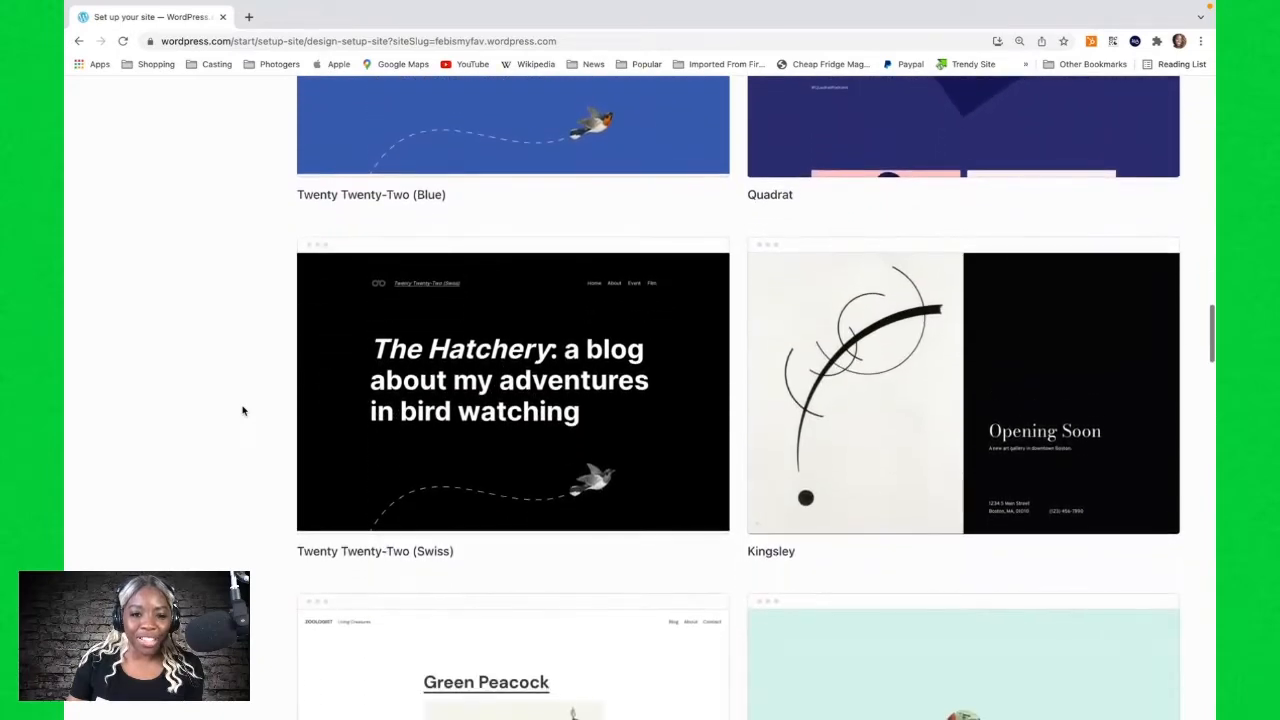
pyautogui.scroll(-10, 242, 411)
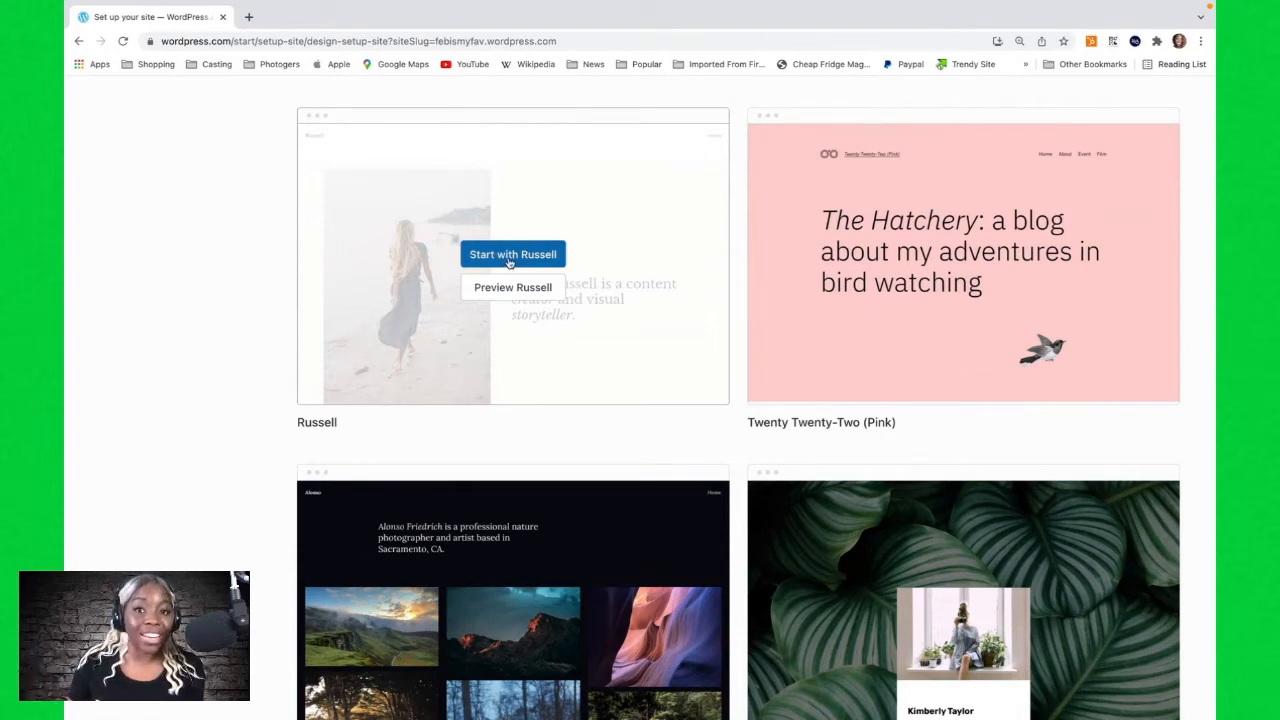
# Preview the Russell theme and start the site with Russell.
pyautogui.click(505, 288)
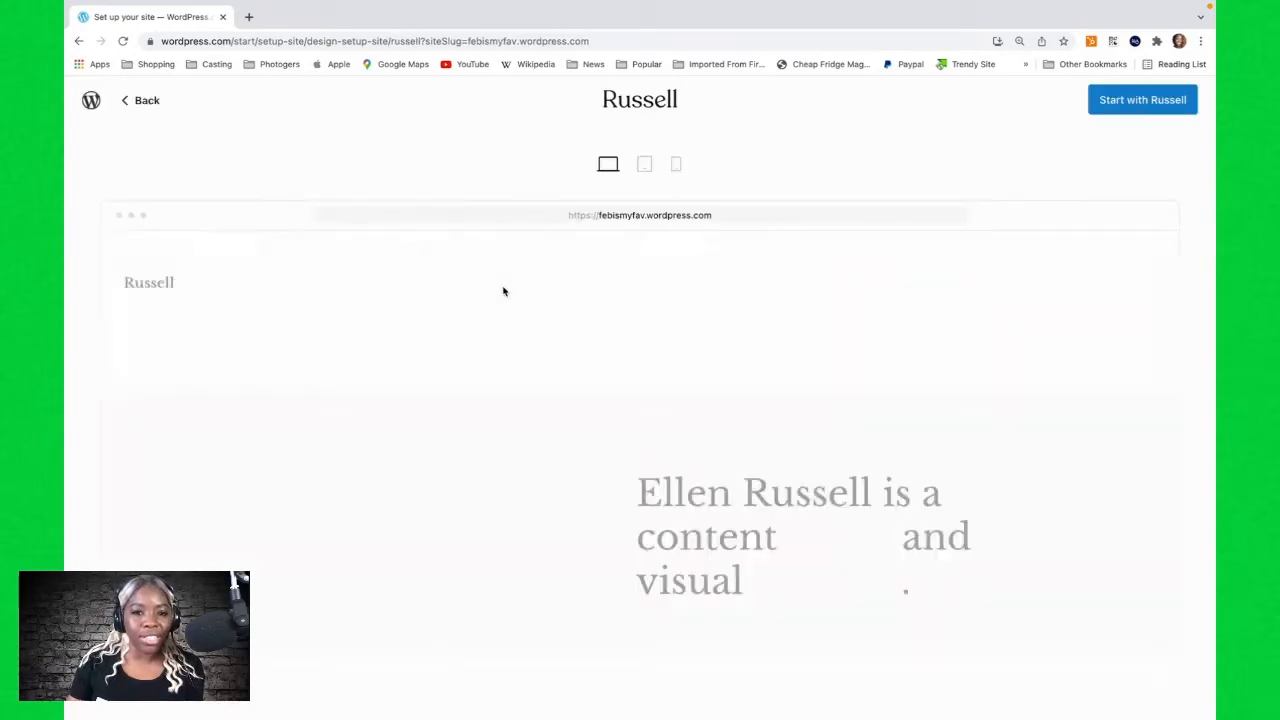
pyautogui.scroll(-5, 511, 340)
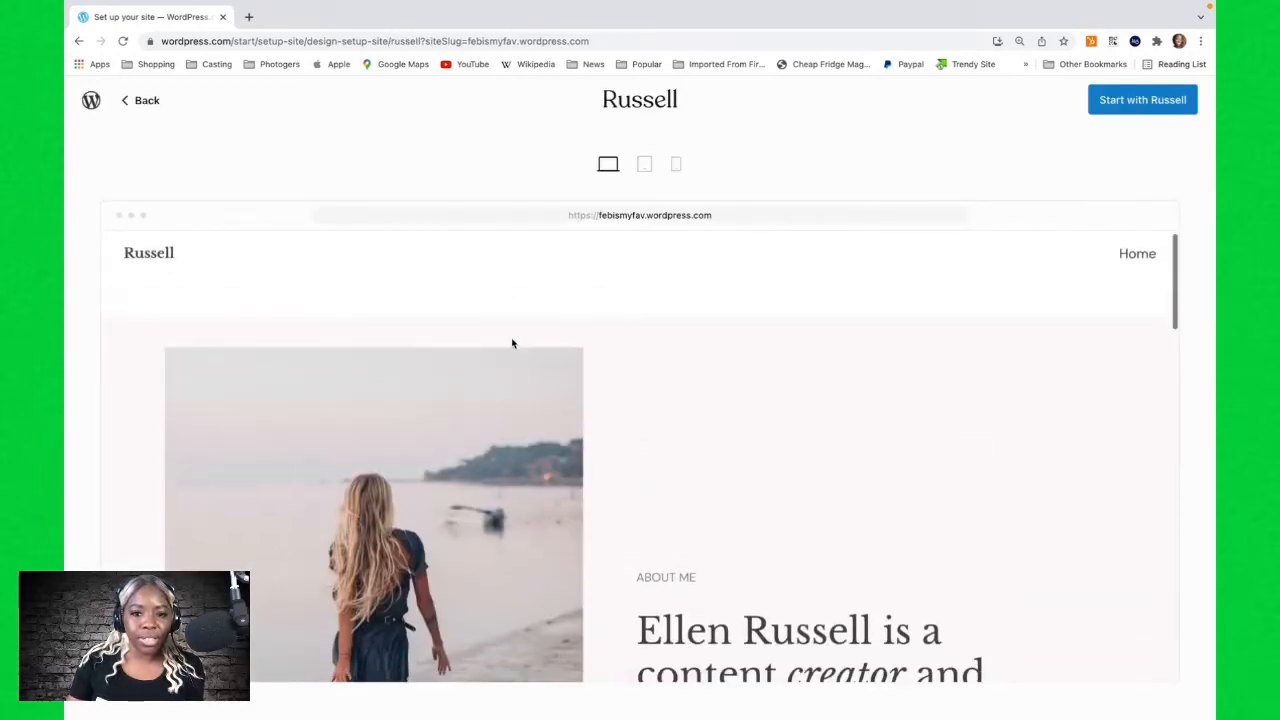
pyautogui.scroll(-10, 511, 343)
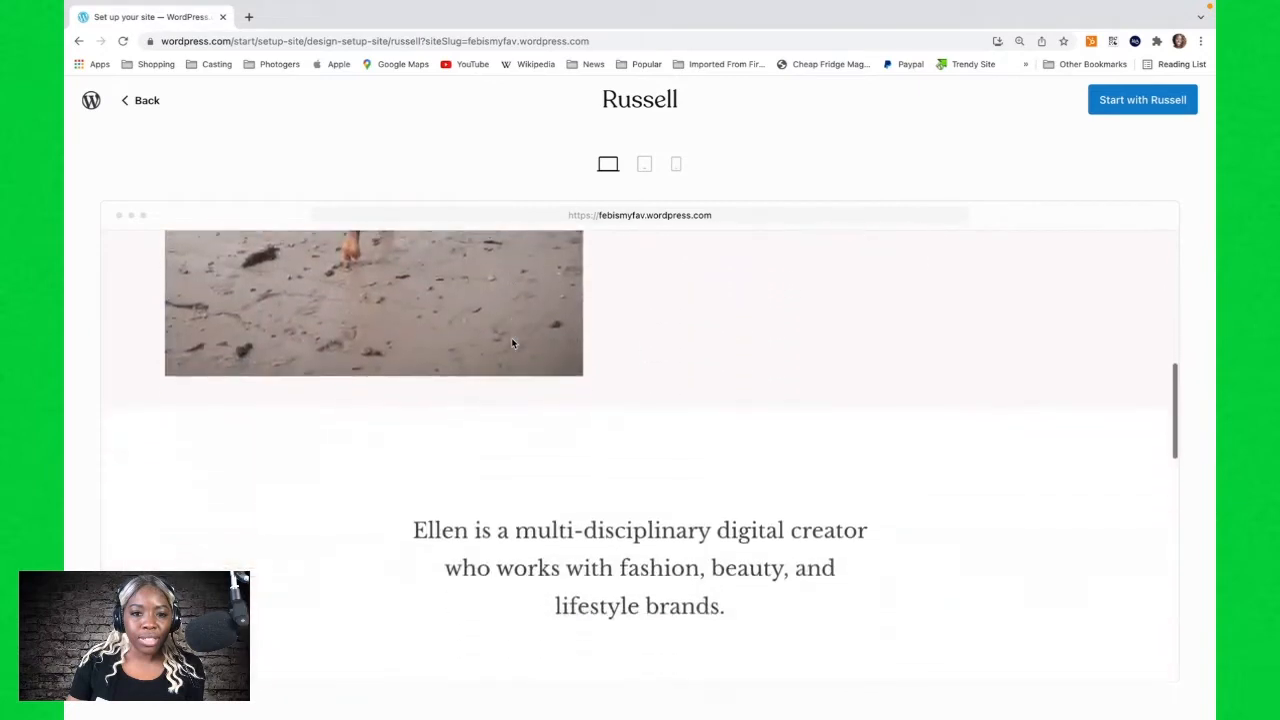
pyautogui.scroll(-5, 512, 343)
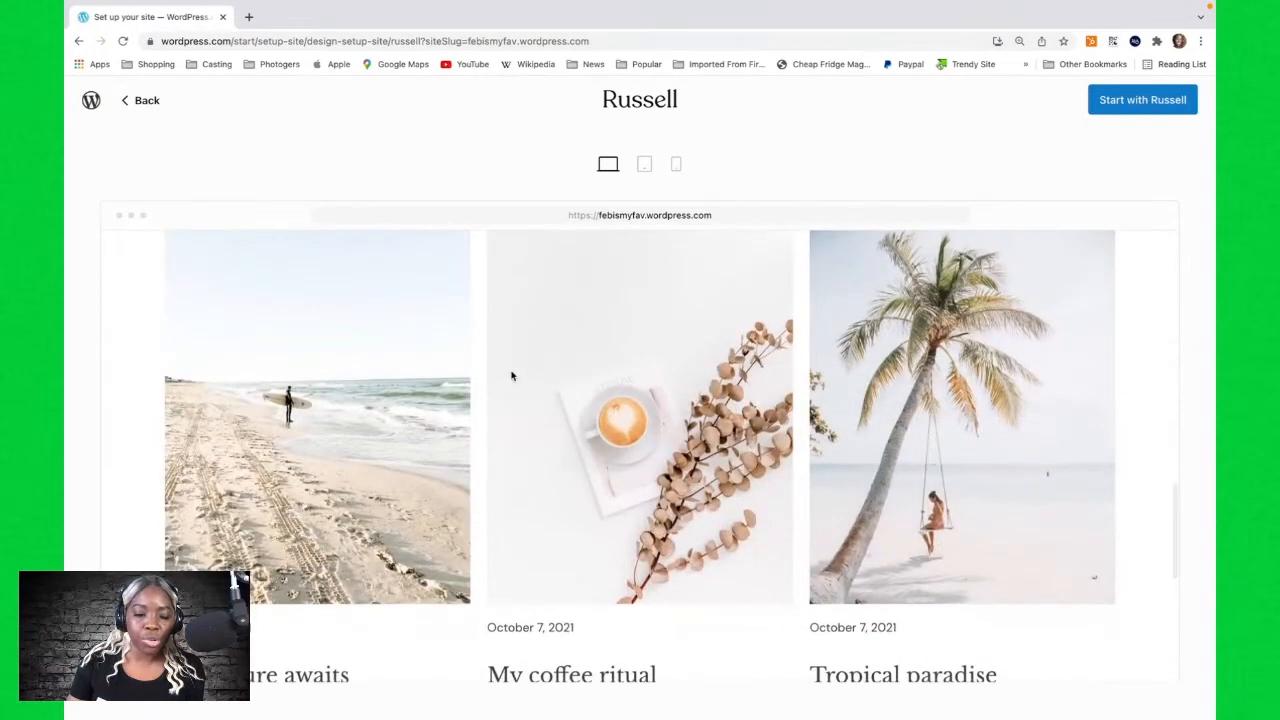
pyautogui.scroll(8, 511, 371)
pyautogui.scroll(5, 511, 360)
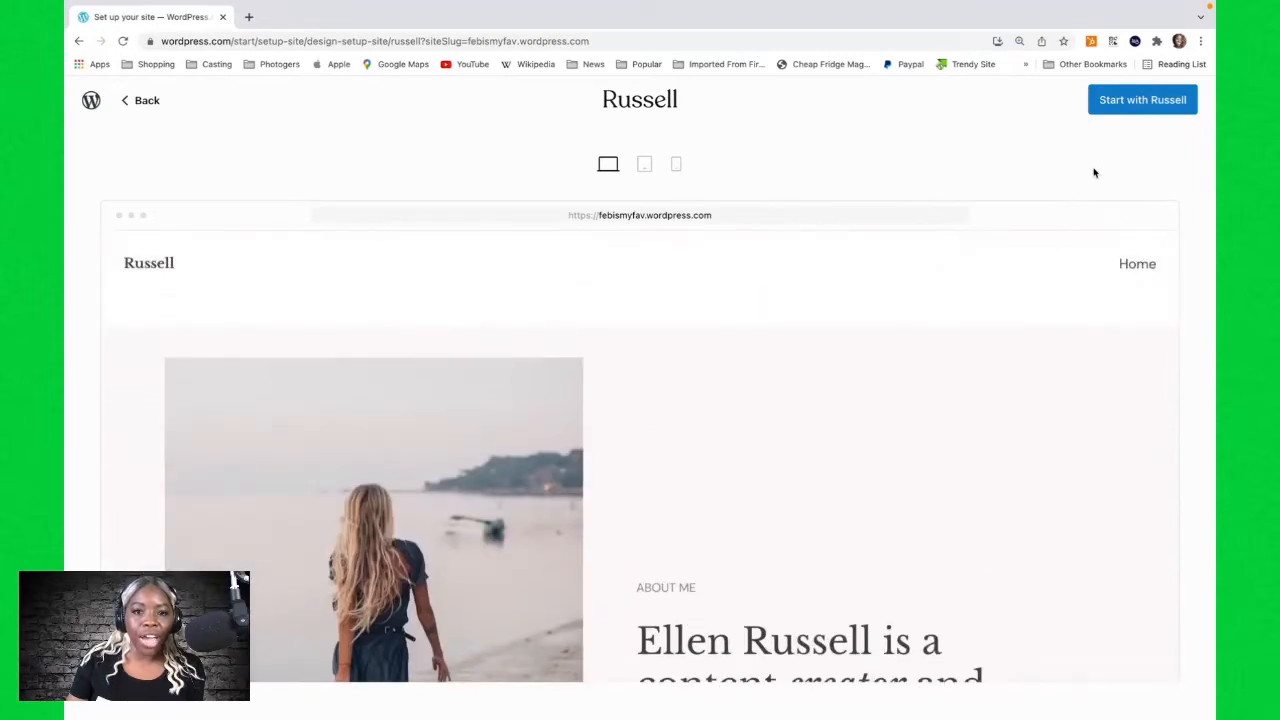
pyautogui.click(1136, 104)
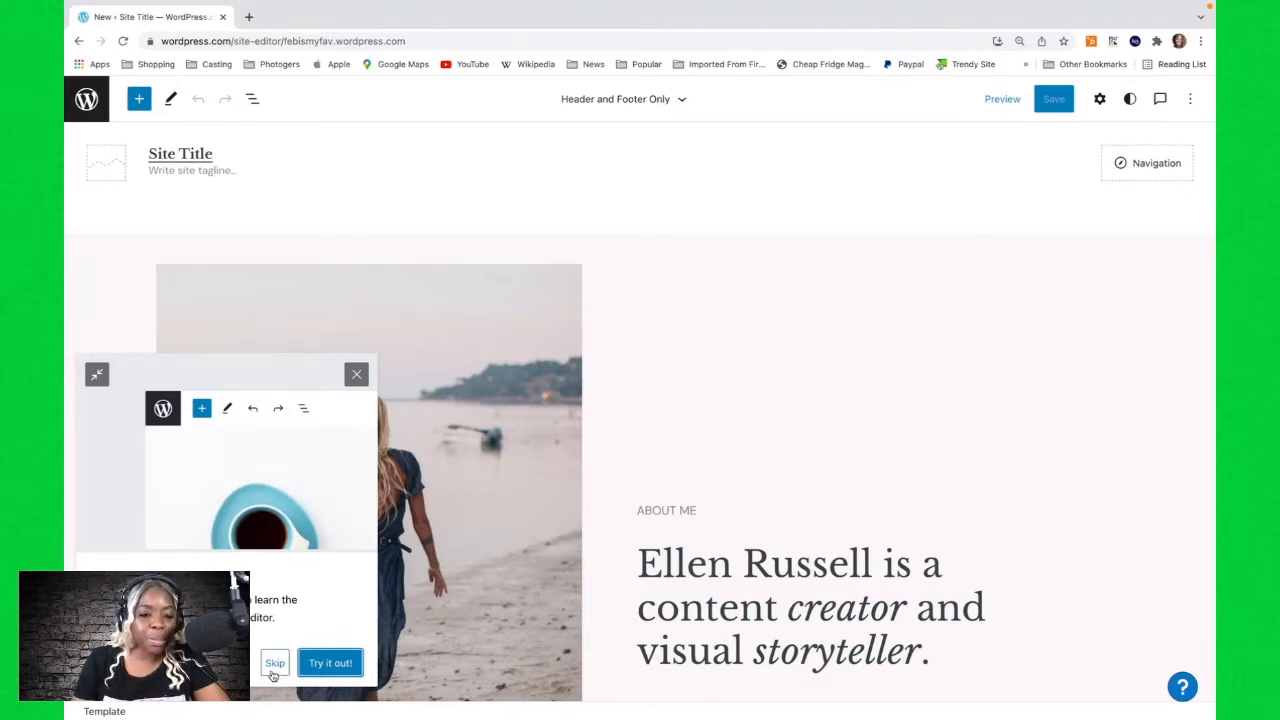
# Go through the site editor's welcome tour, give it a thumbs up, and close it.
pyautogui.click(333, 664)
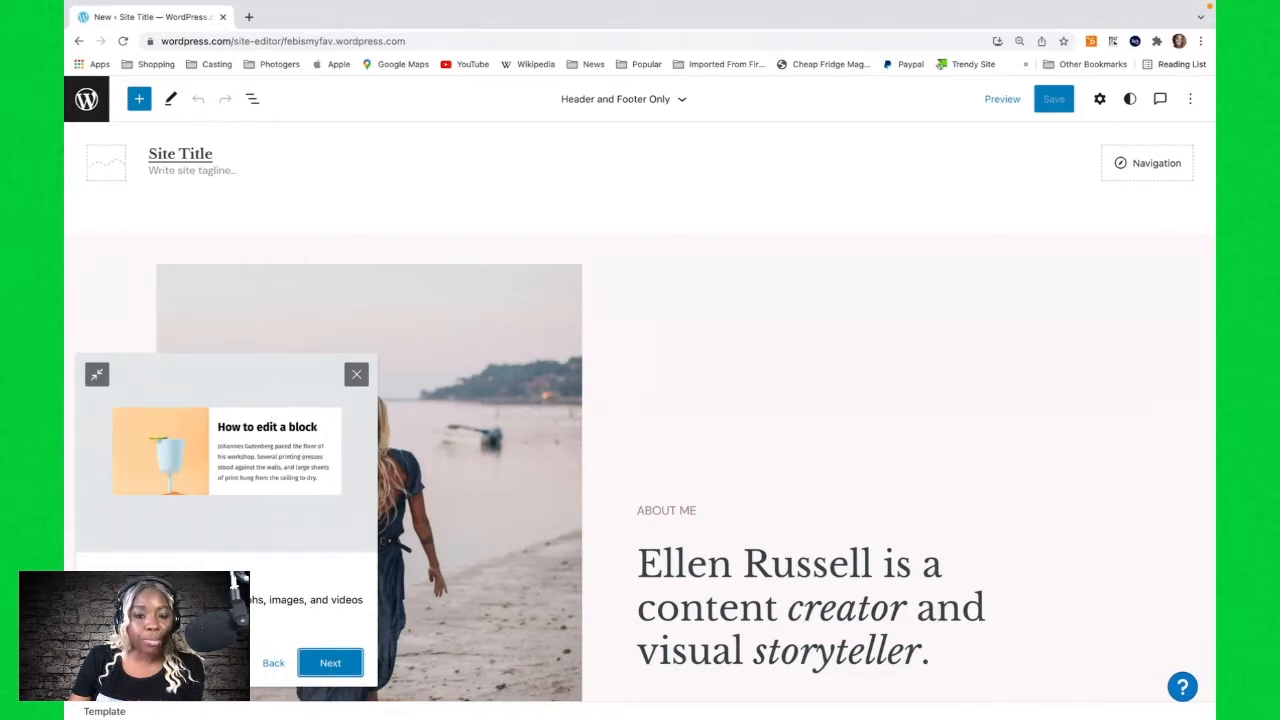
pyautogui.click(323, 661)
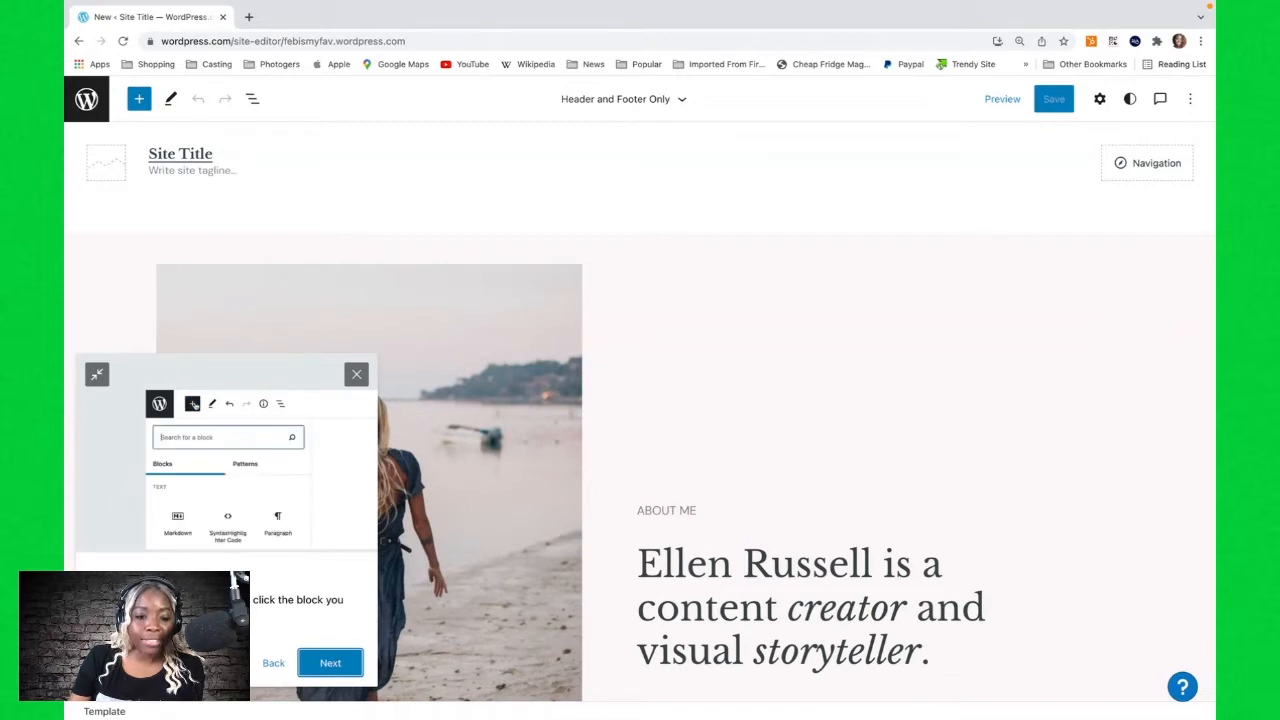
pyautogui.click(335, 664)
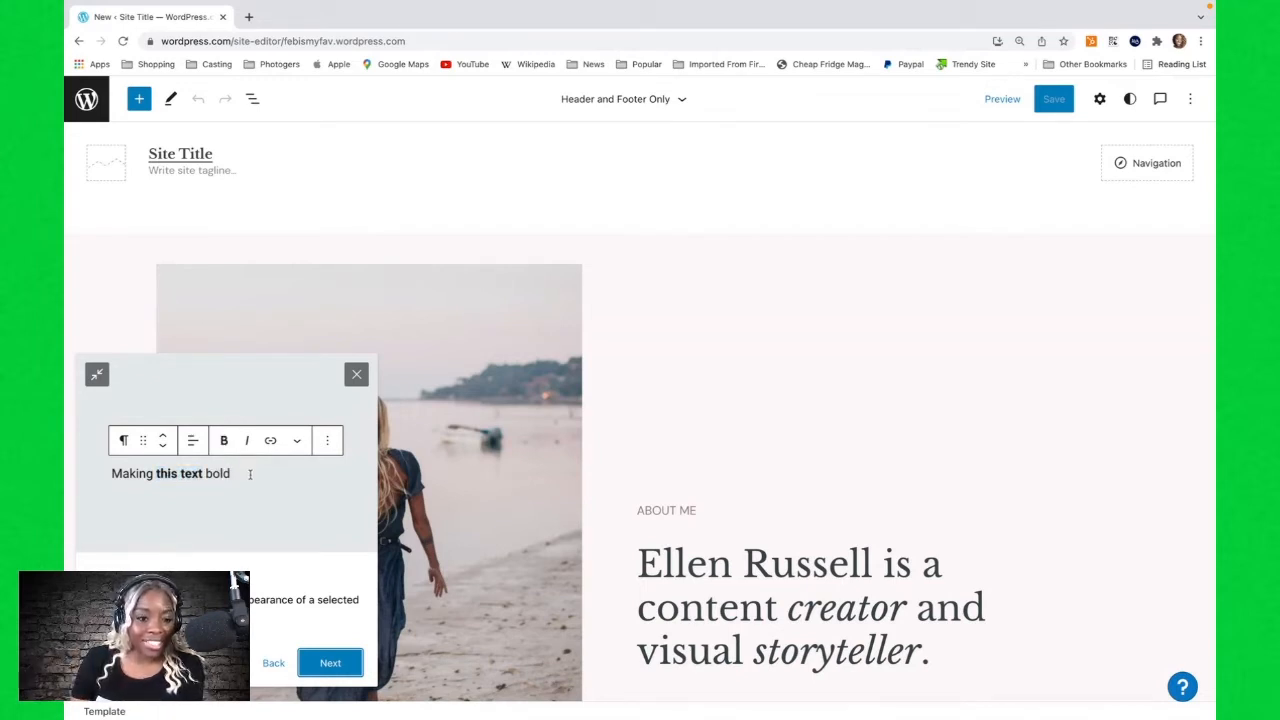
pyautogui.press('Return')
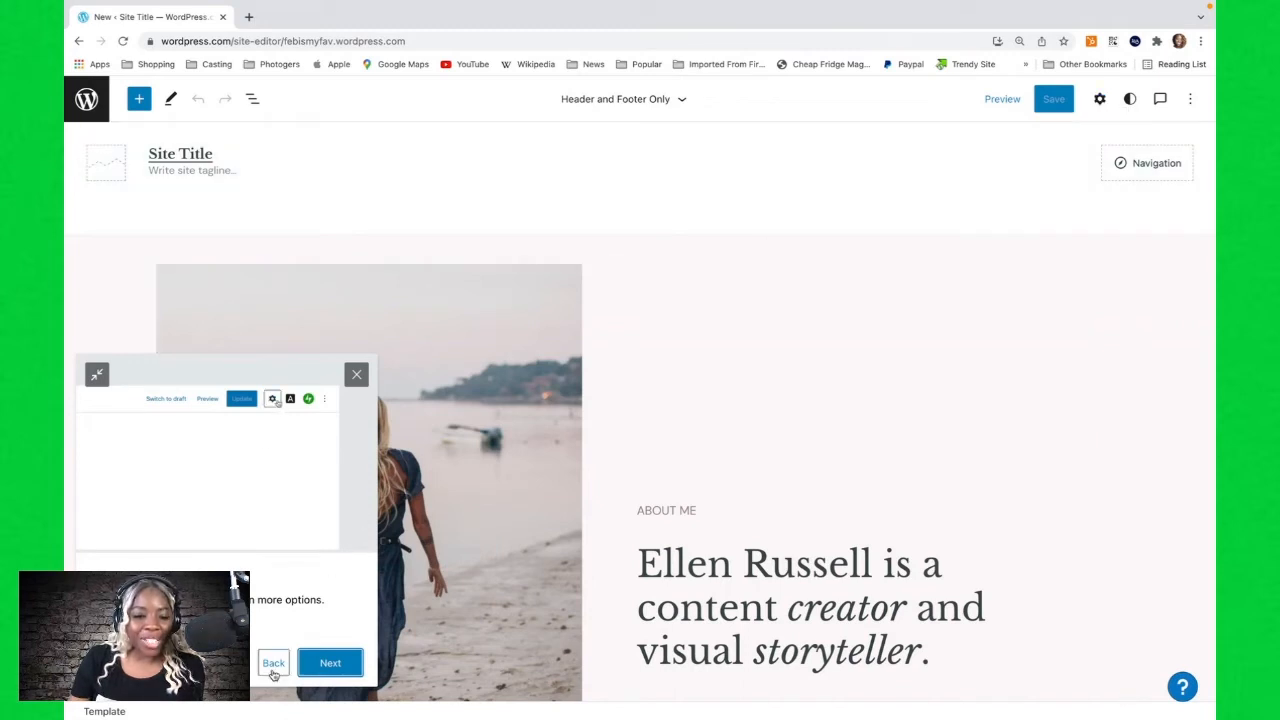
pyautogui.click(328, 664)
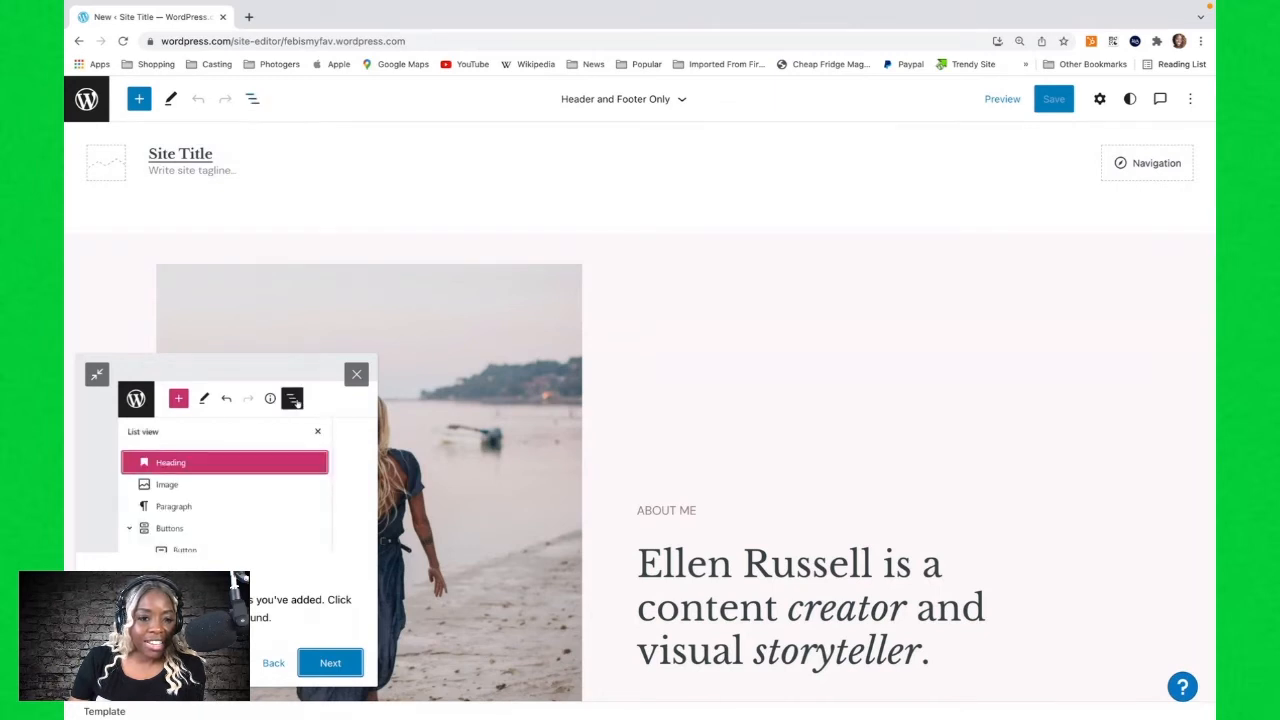
pyautogui.click(339, 666)
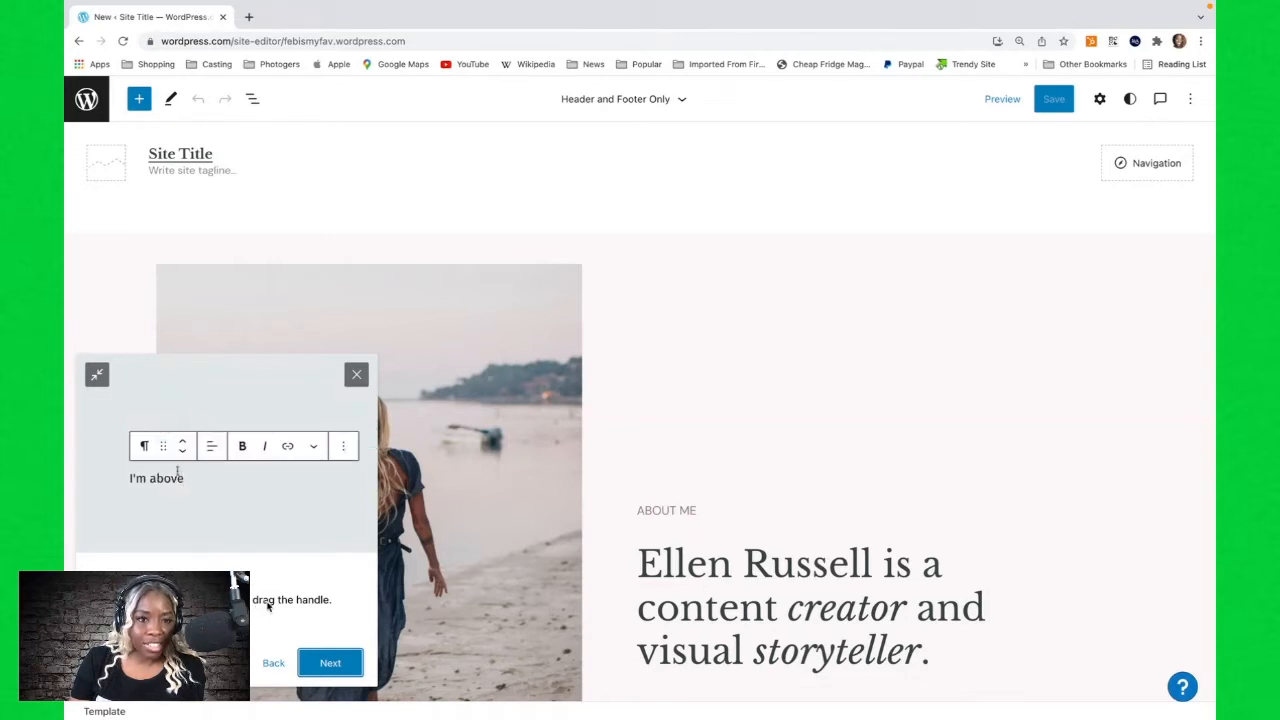
pyautogui.click(331, 663)
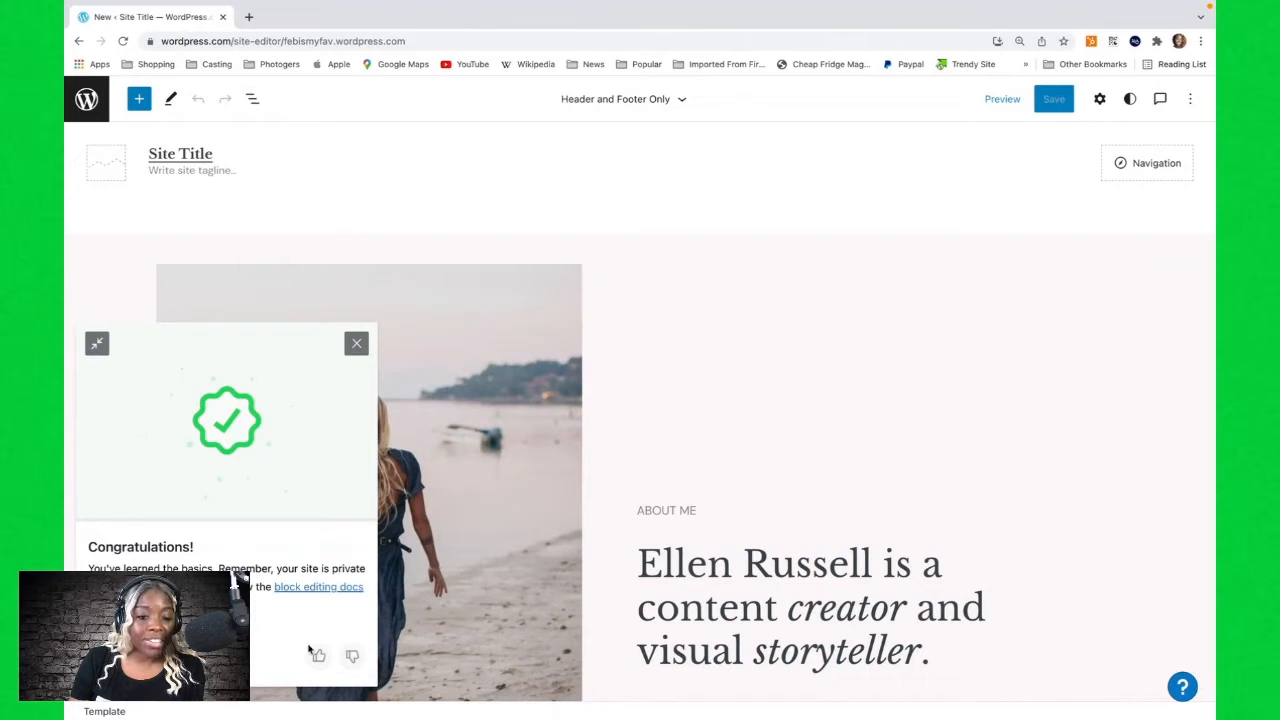
pyautogui.click(319, 657)
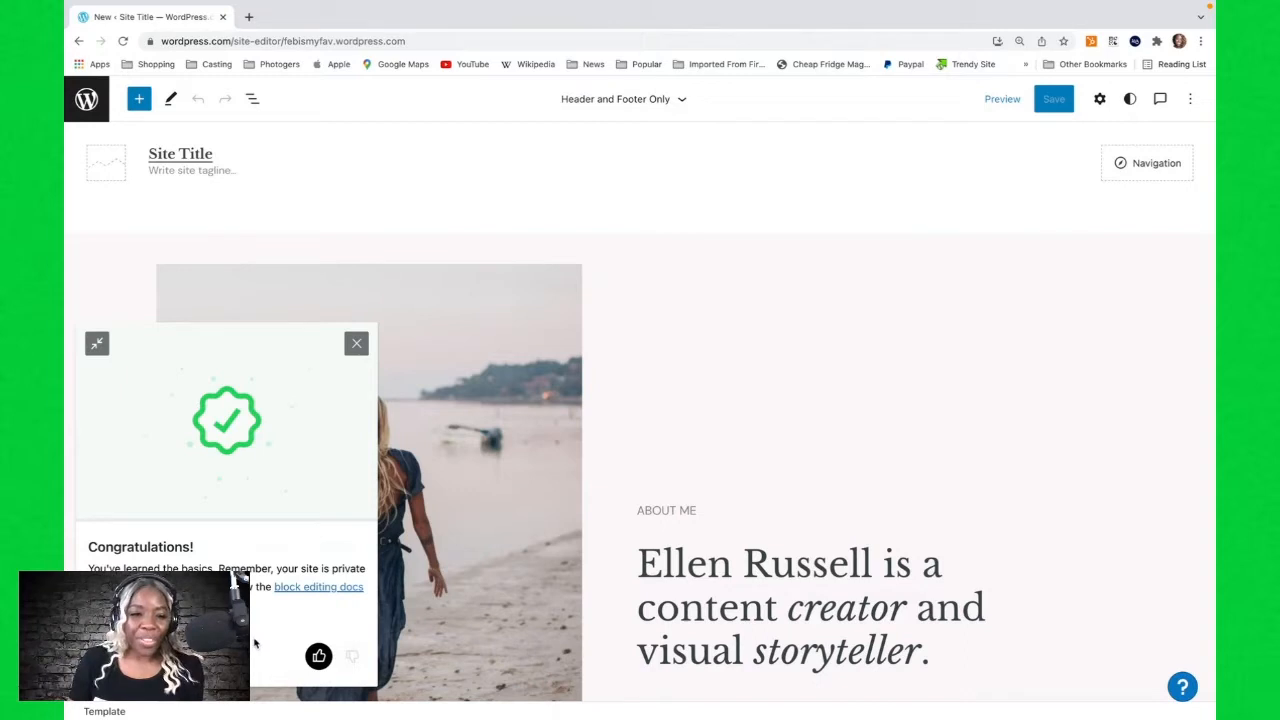
pyautogui.click(356, 344)
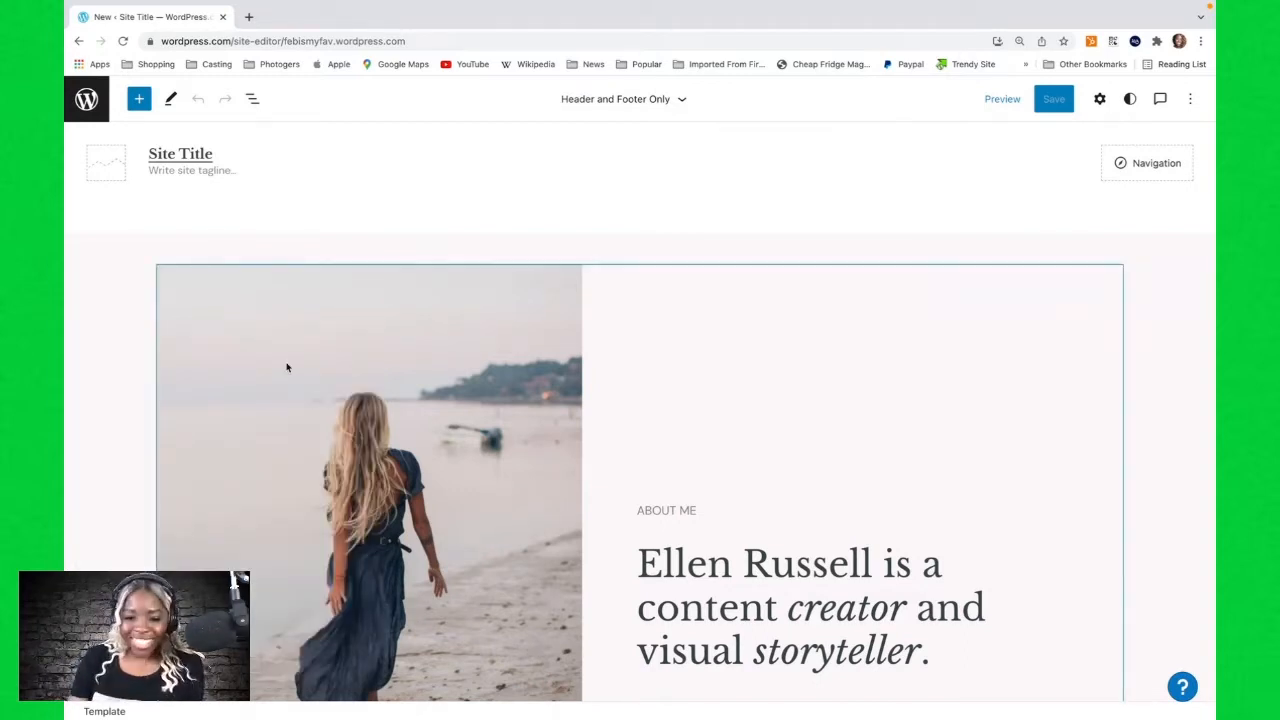
# Select the About Me media-and-text block with the beach photo and set its media to the left.
pyautogui.scroll(-1, 377, 440)
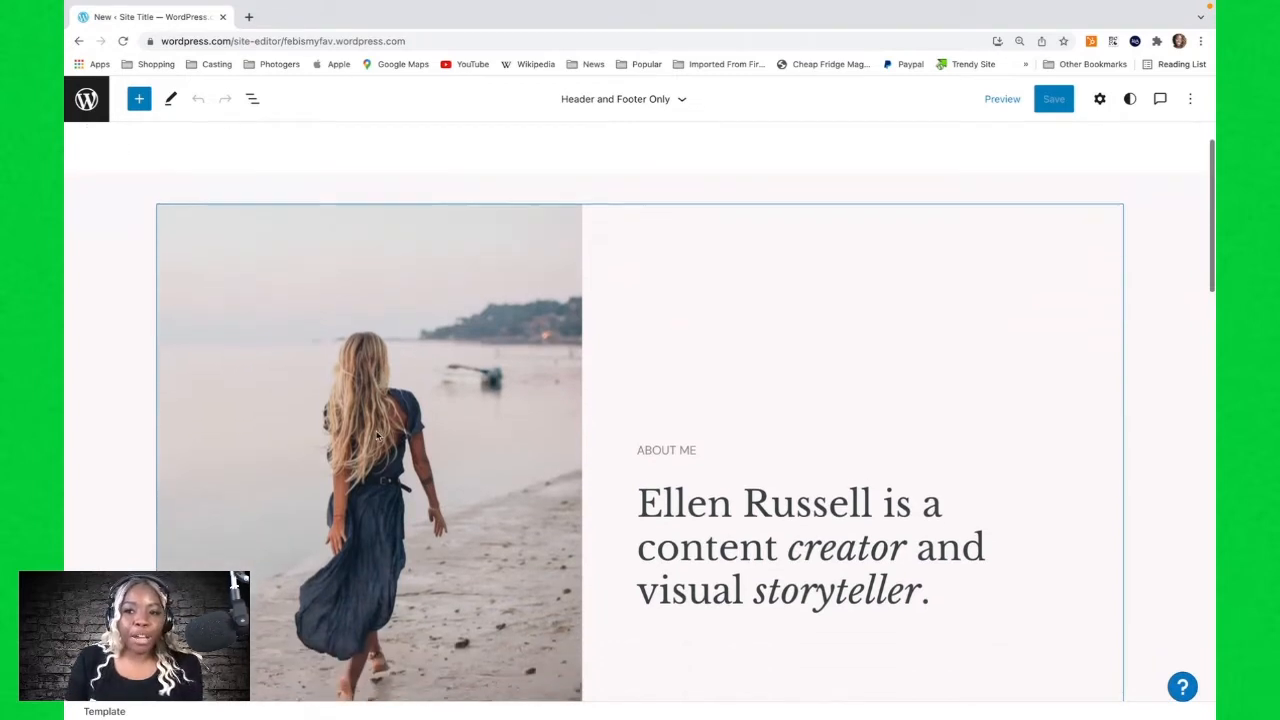
pyautogui.scroll(1, 377, 440)
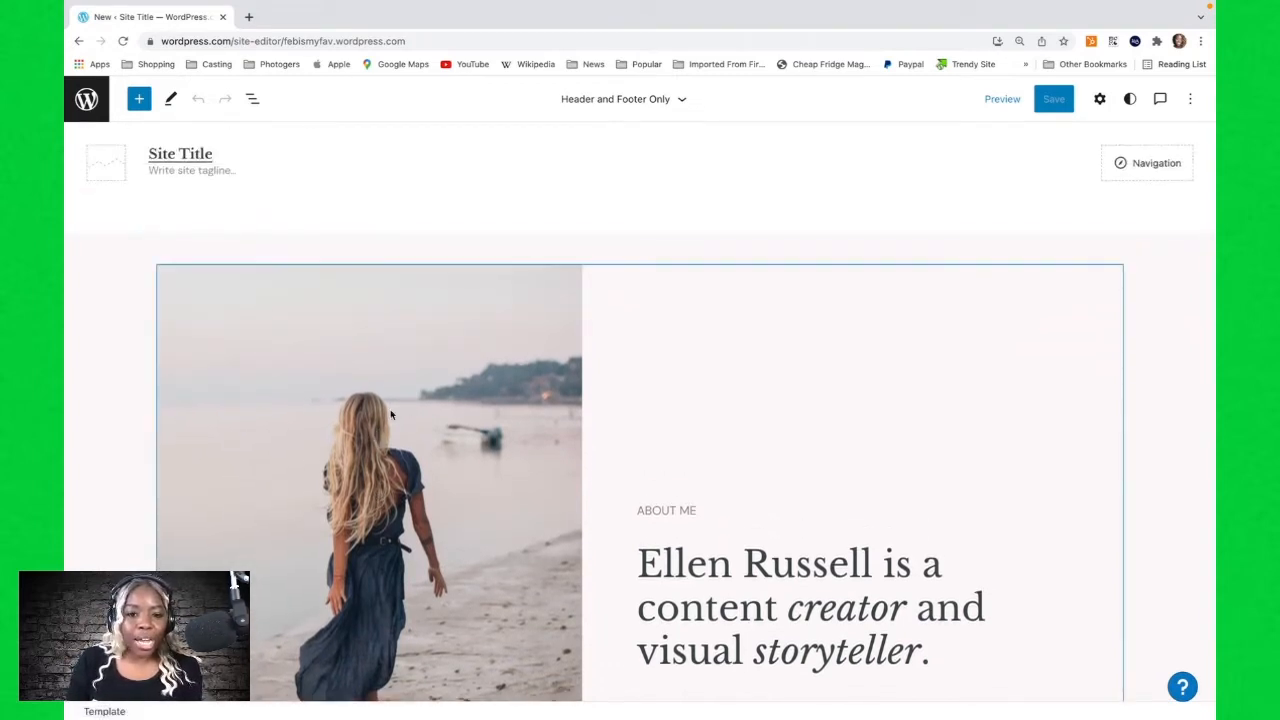
pyautogui.scroll(-1, 387, 421)
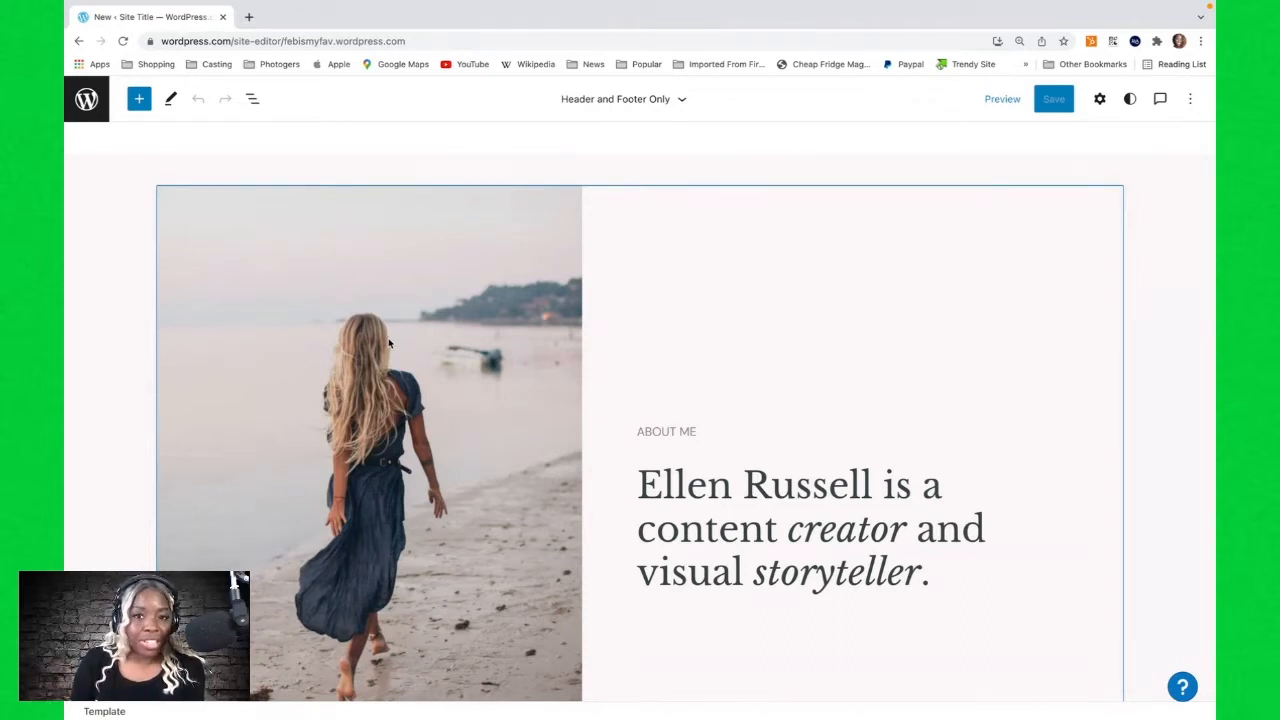
pyautogui.click(383, 242)
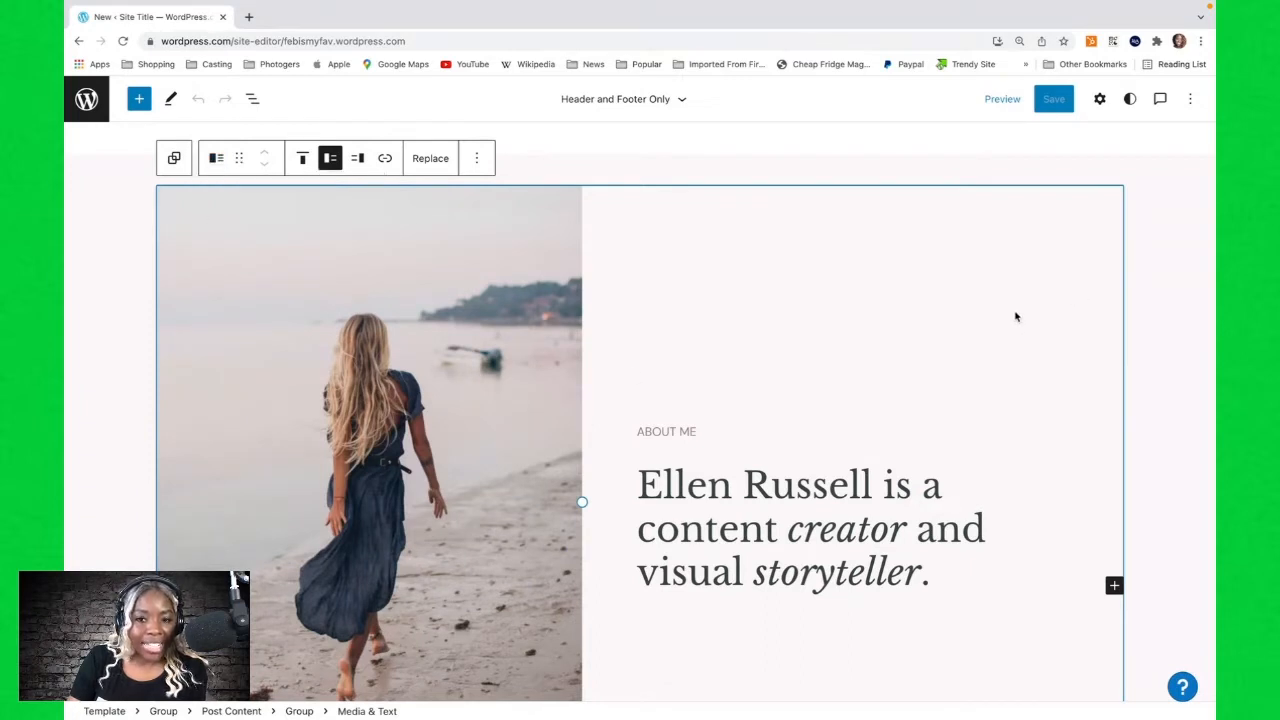
pyautogui.click(330, 161)
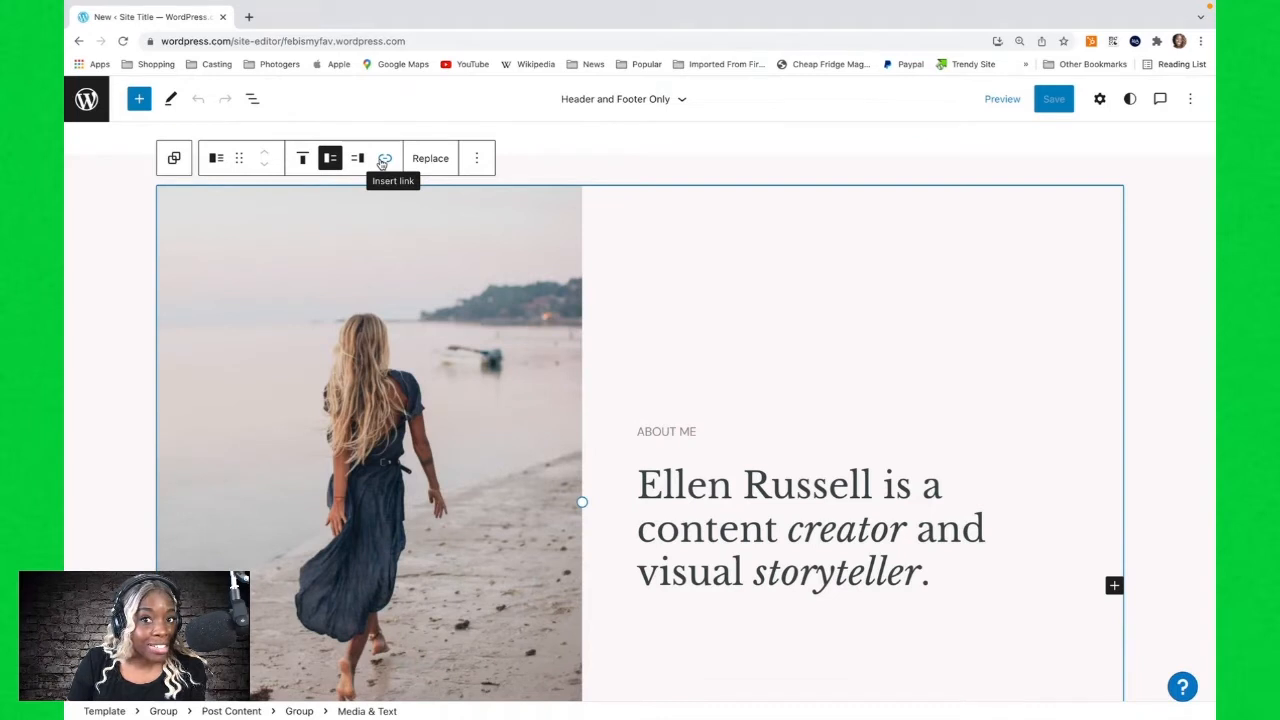
# Replace the media-and-text image with the Pexels free photo of white headphones and a phone, found by searching music.
pyautogui.click(436, 163)
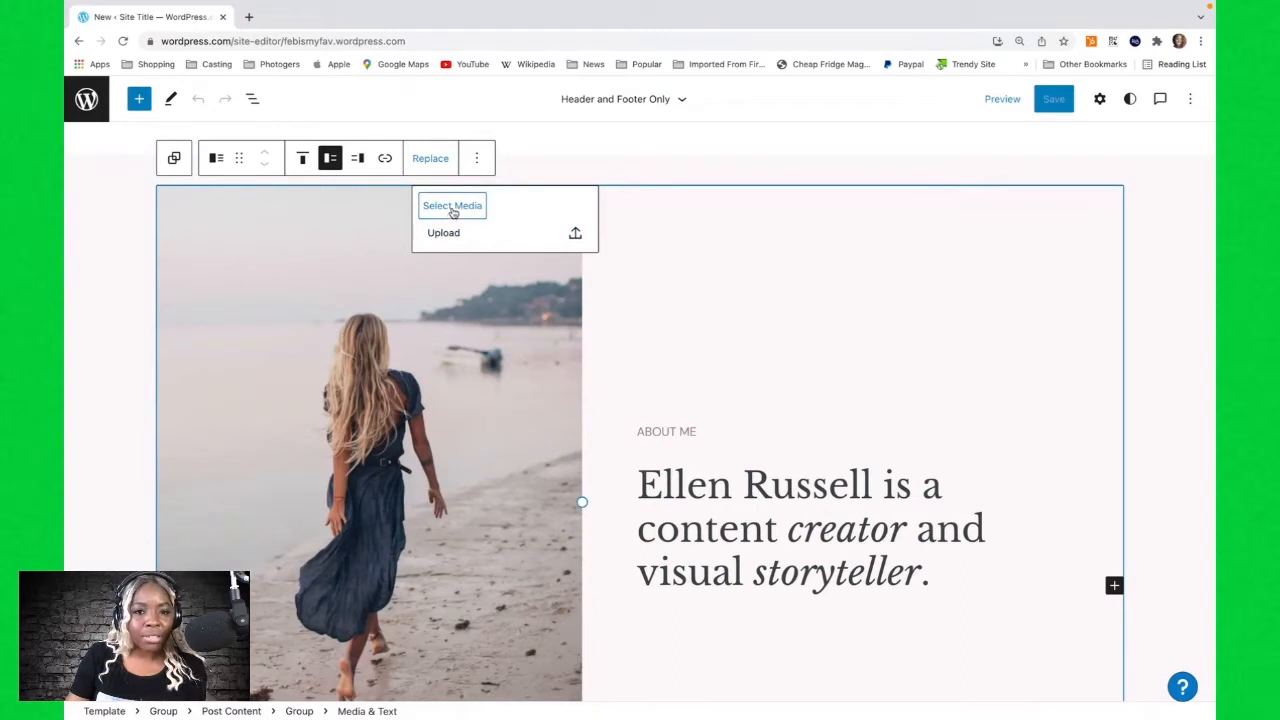
pyautogui.click(452, 207)
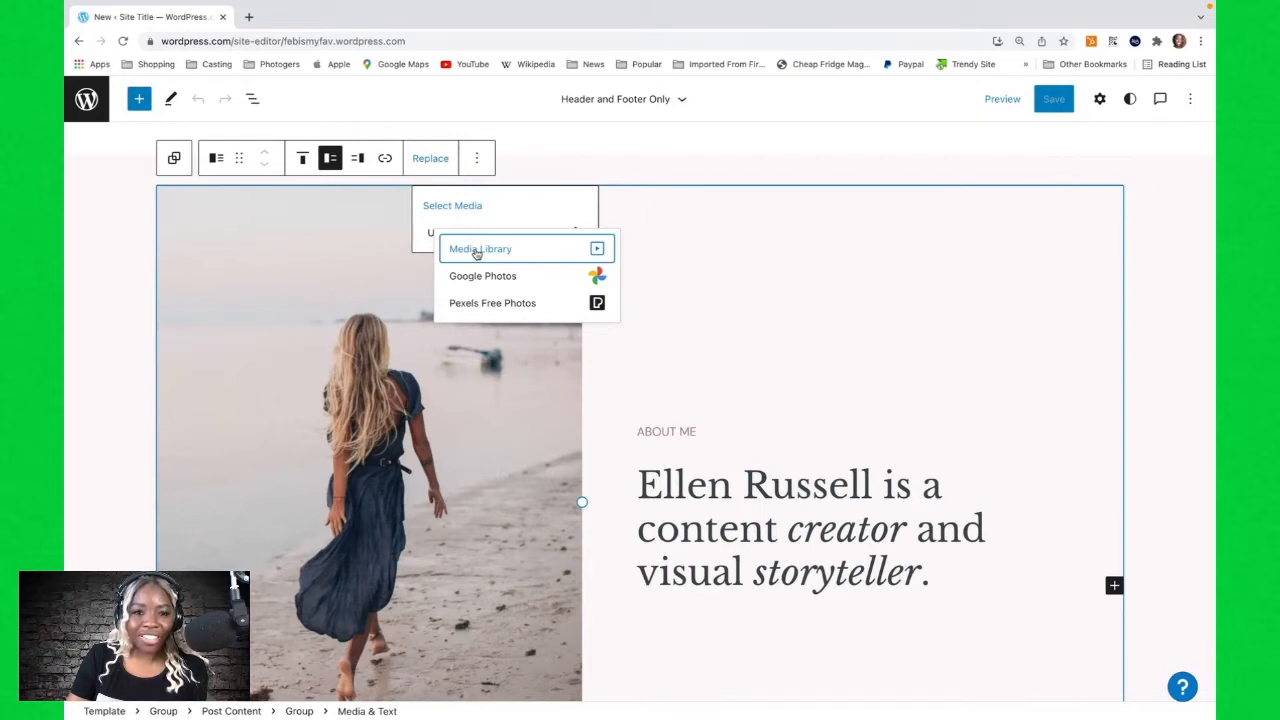
pyautogui.click(504, 310)
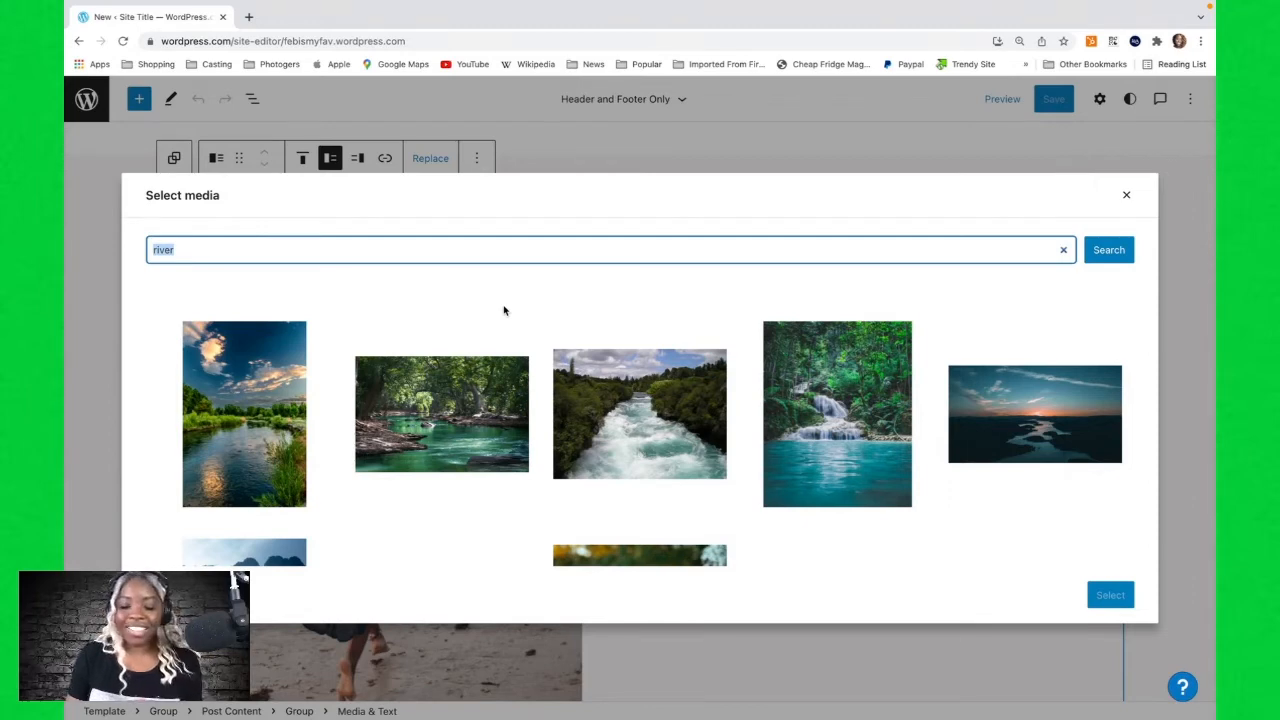
pyautogui.write('music')
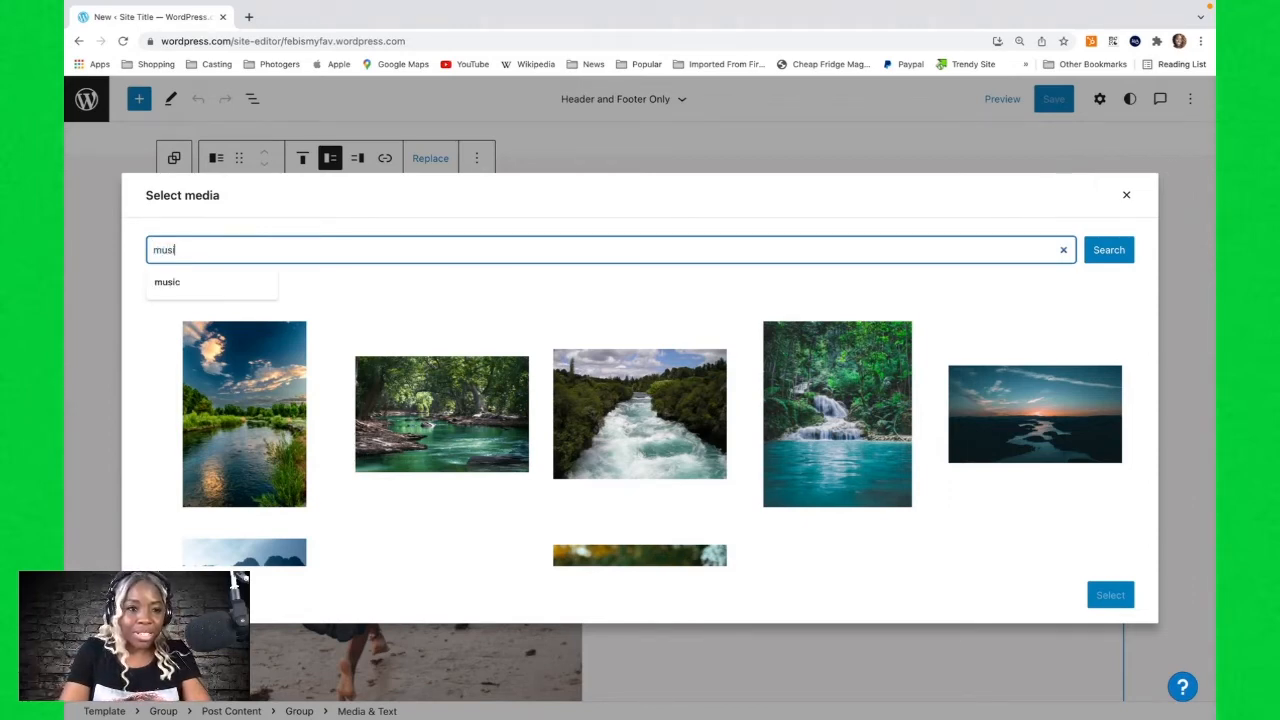
pyautogui.press('Return')
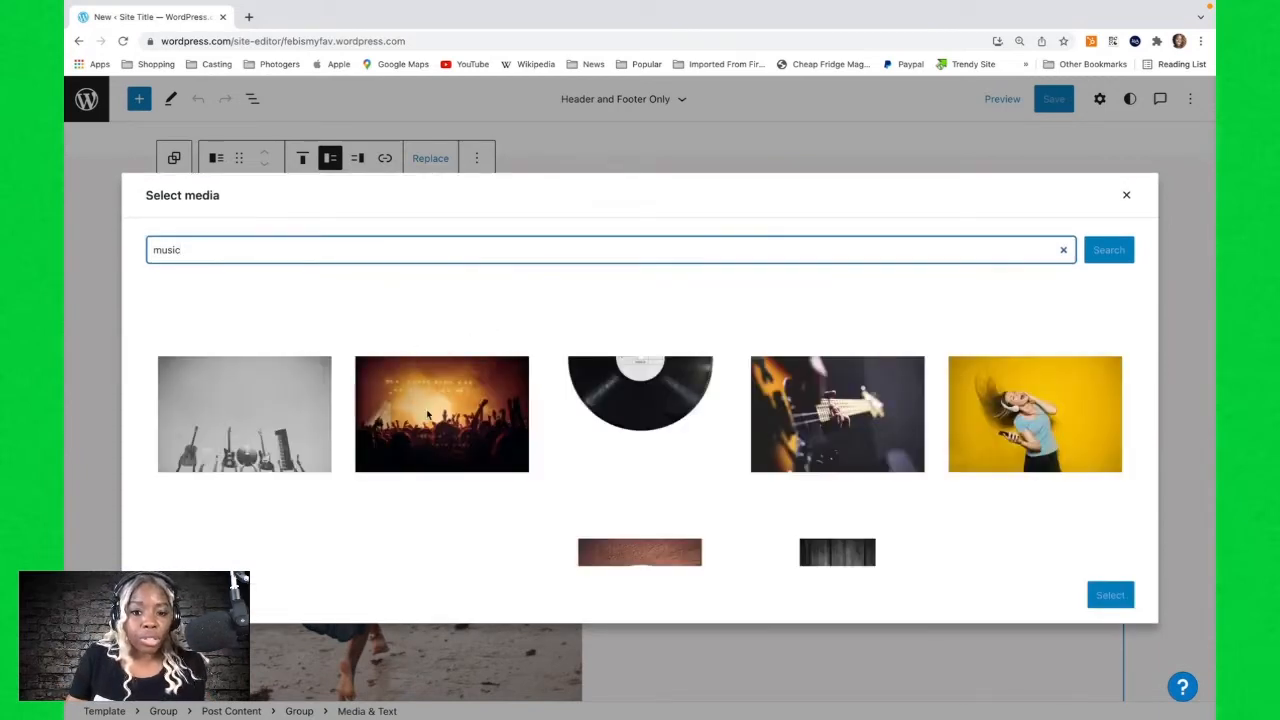
pyautogui.scroll(-2, 427, 413)
pyautogui.scroll(-2, 427, 413)
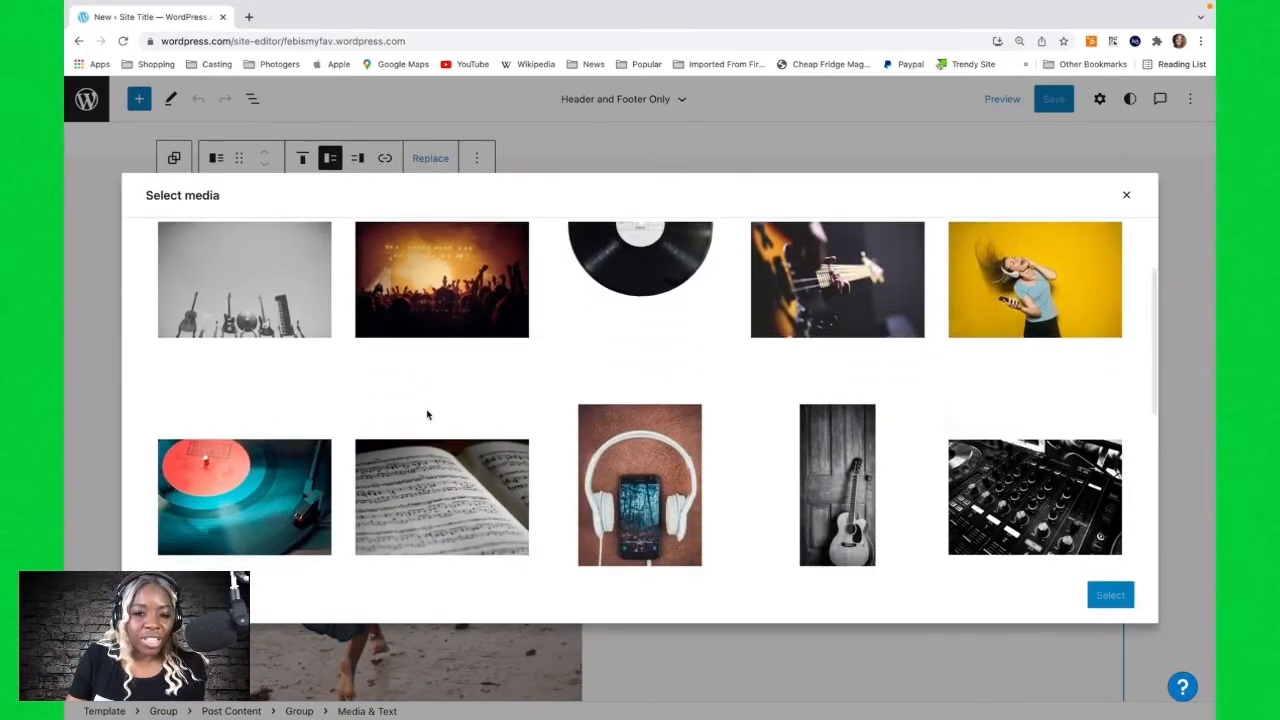
pyautogui.scroll(-1, 427, 413)
pyautogui.scroll(-2, 427, 413)
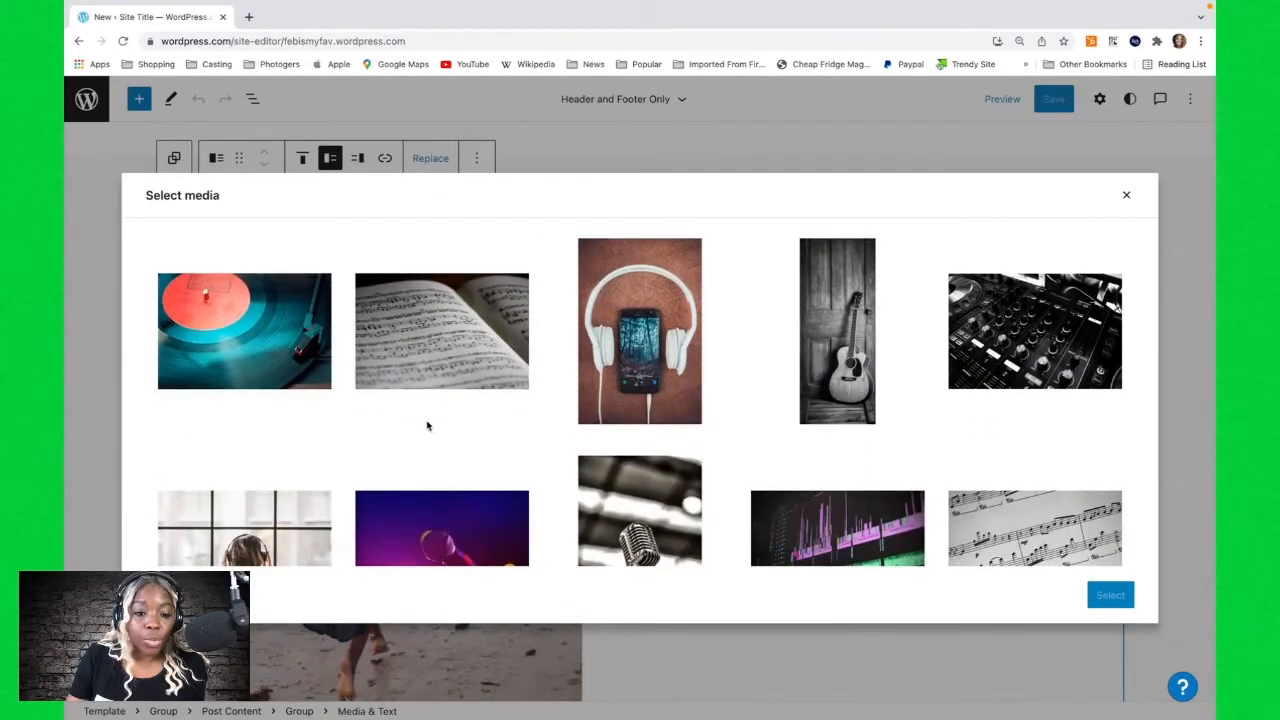
pyautogui.scroll(-2, 428, 423)
pyautogui.scroll(-1, 427, 425)
pyautogui.scroll(3, 427, 425)
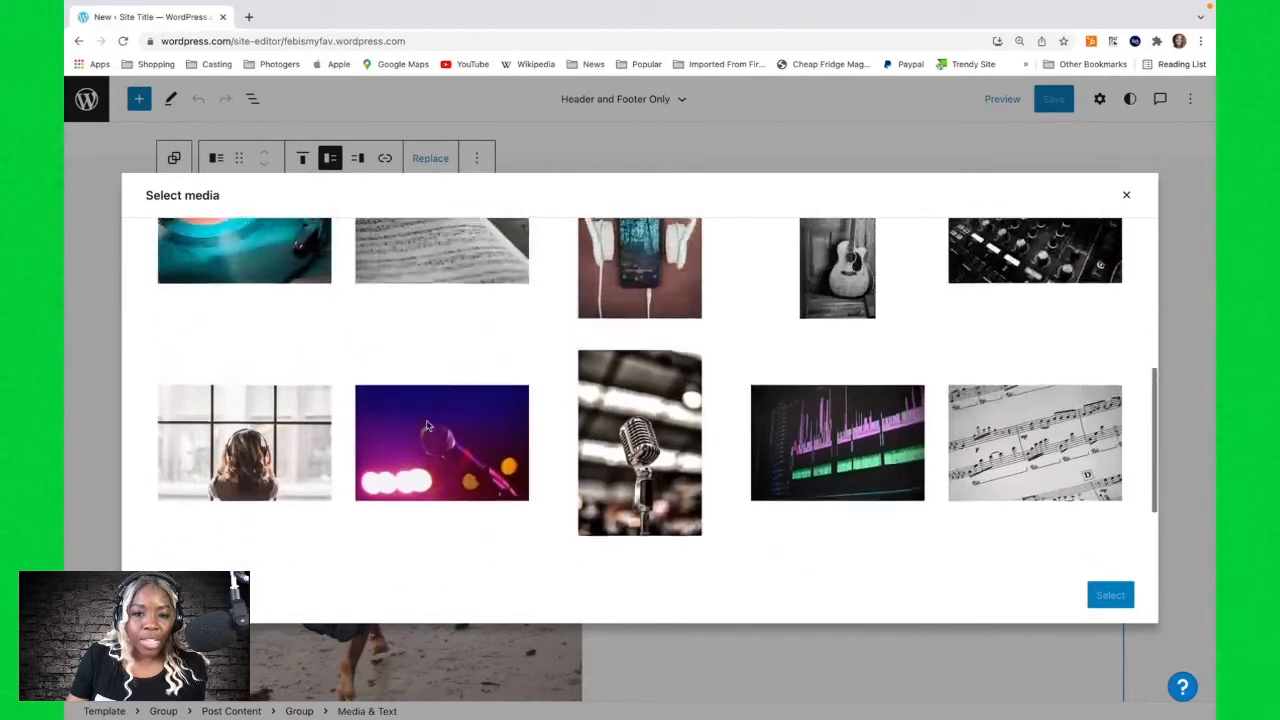
pyautogui.scroll(1, 427, 426)
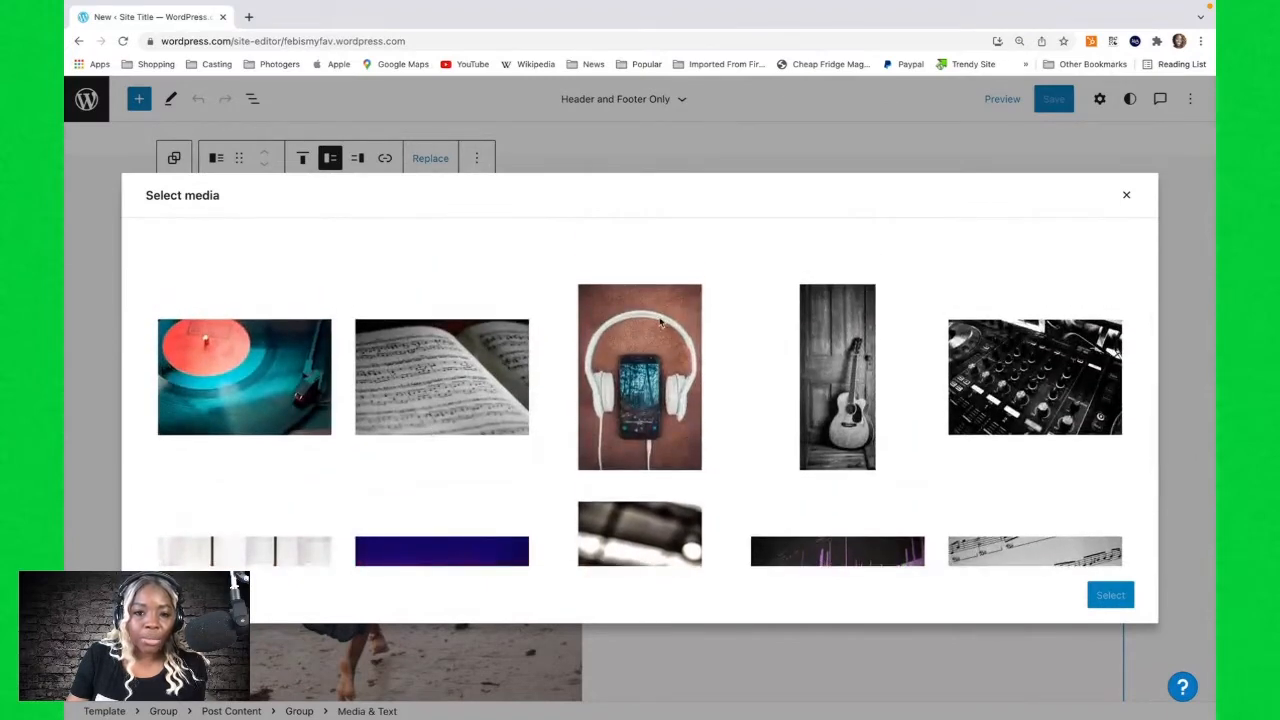
pyautogui.click(645, 337)
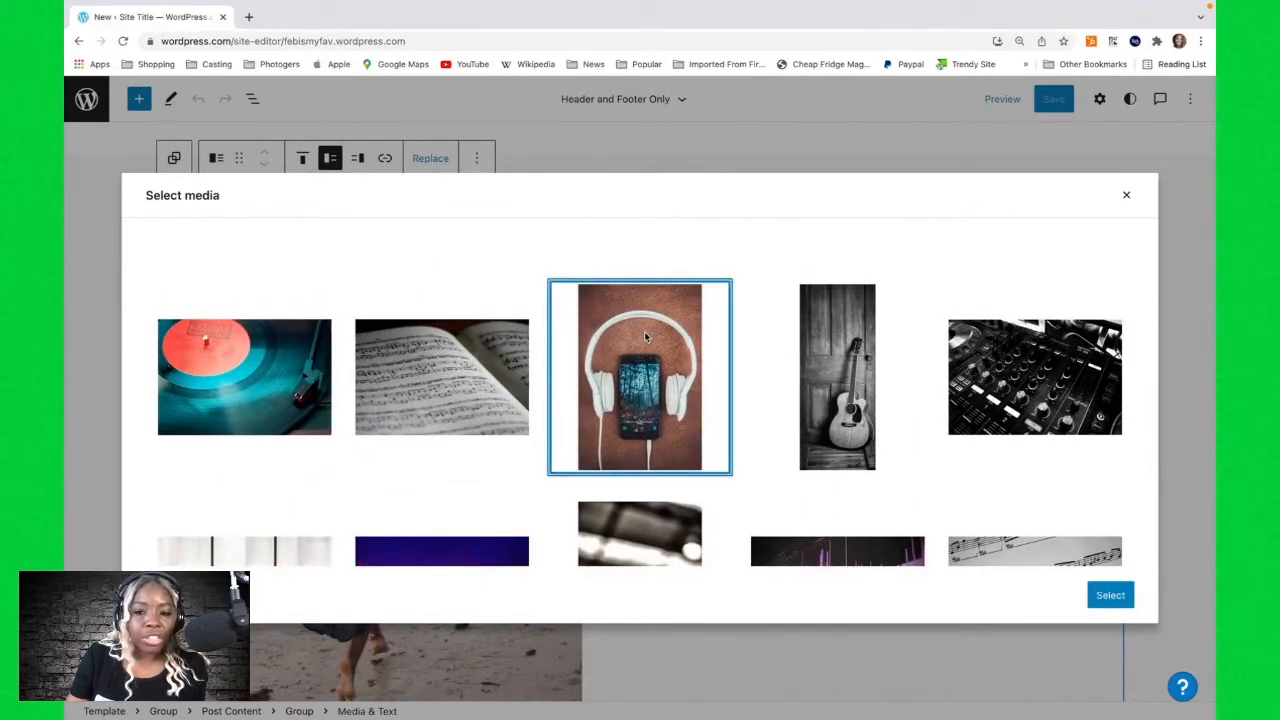
pyautogui.click(1110, 597)
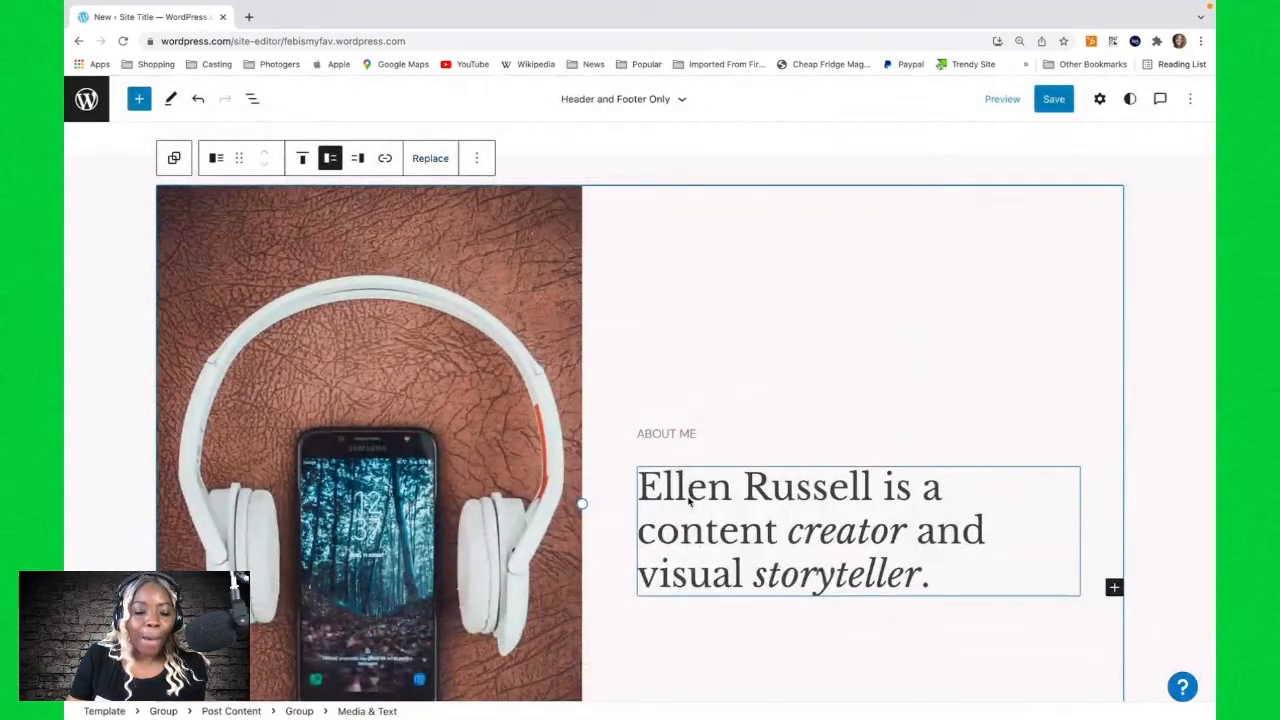
# Change the ABOUT ME label text to ABOUT US.
pyautogui.scroll(-3, 564, 485)
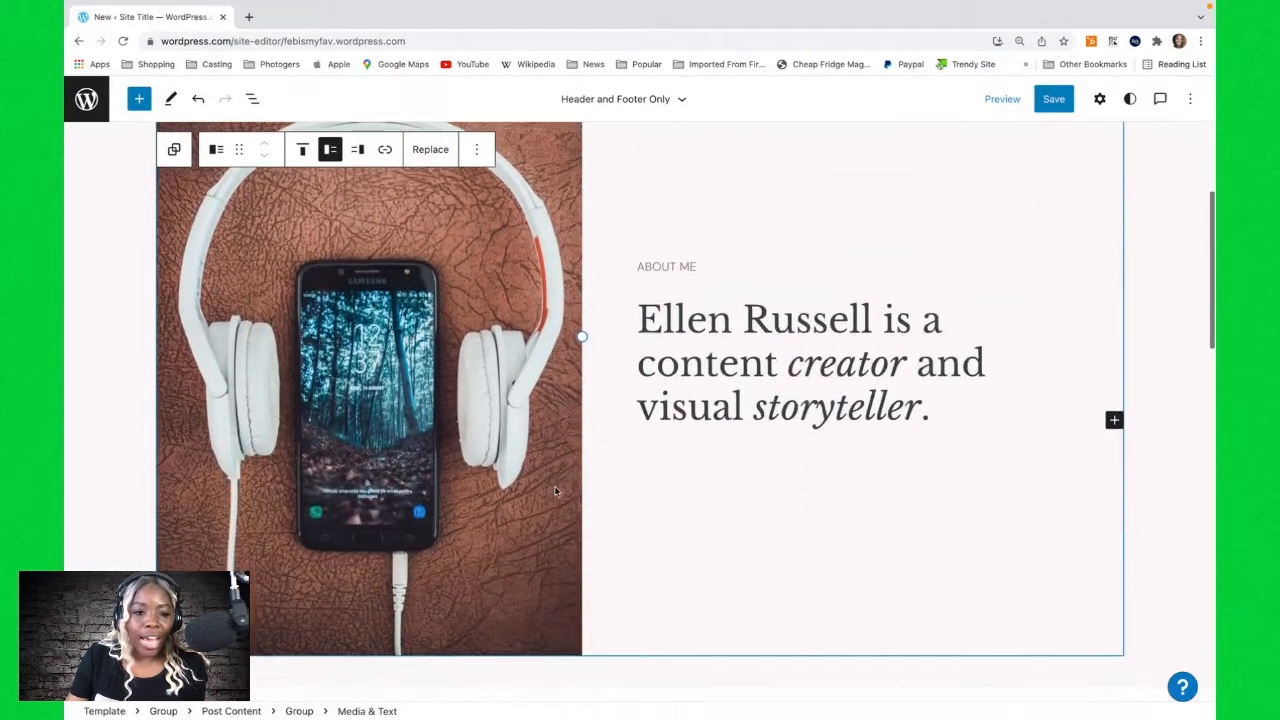
pyautogui.scroll(3, 556, 490)
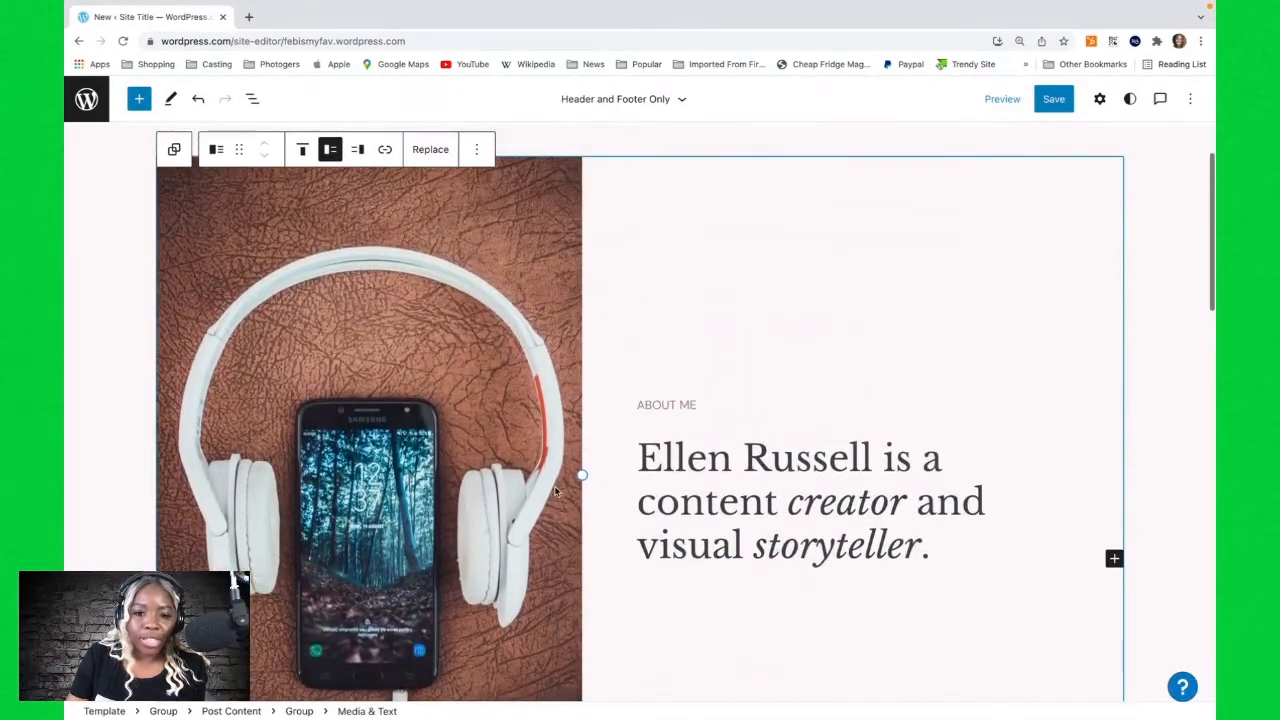
pyautogui.click(680, 409)
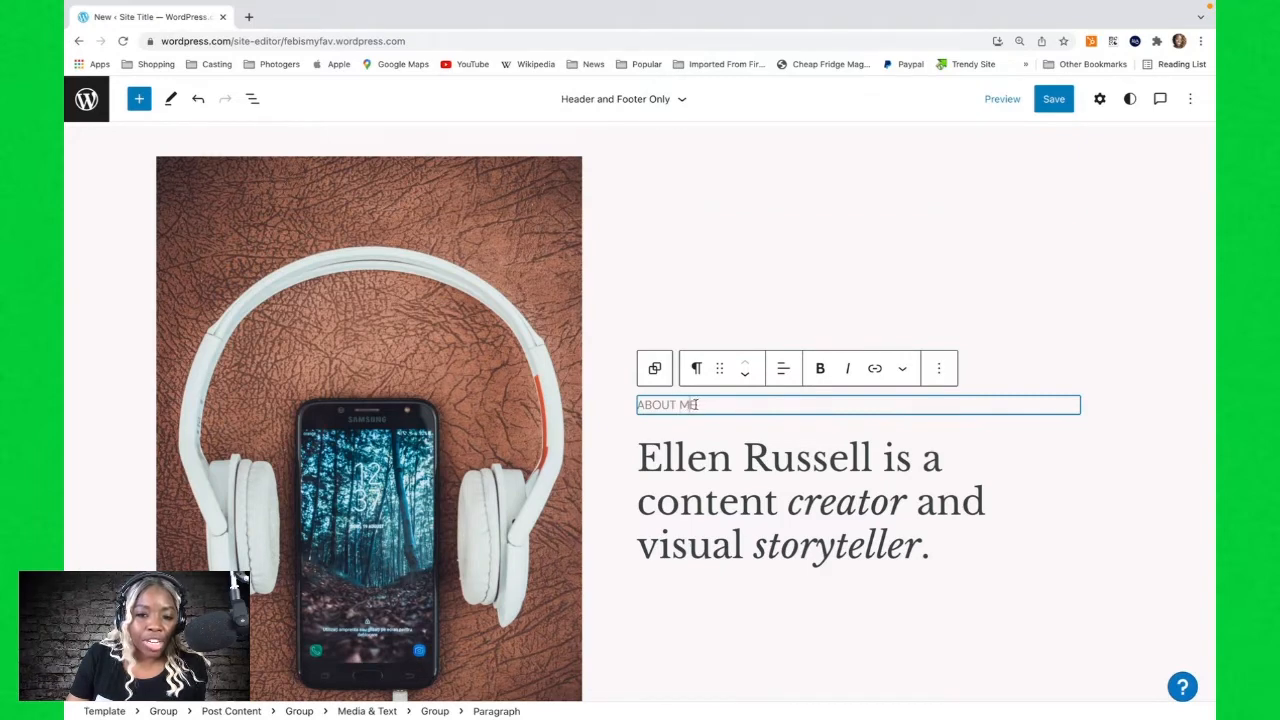
pyautogui.press('BackSpace')
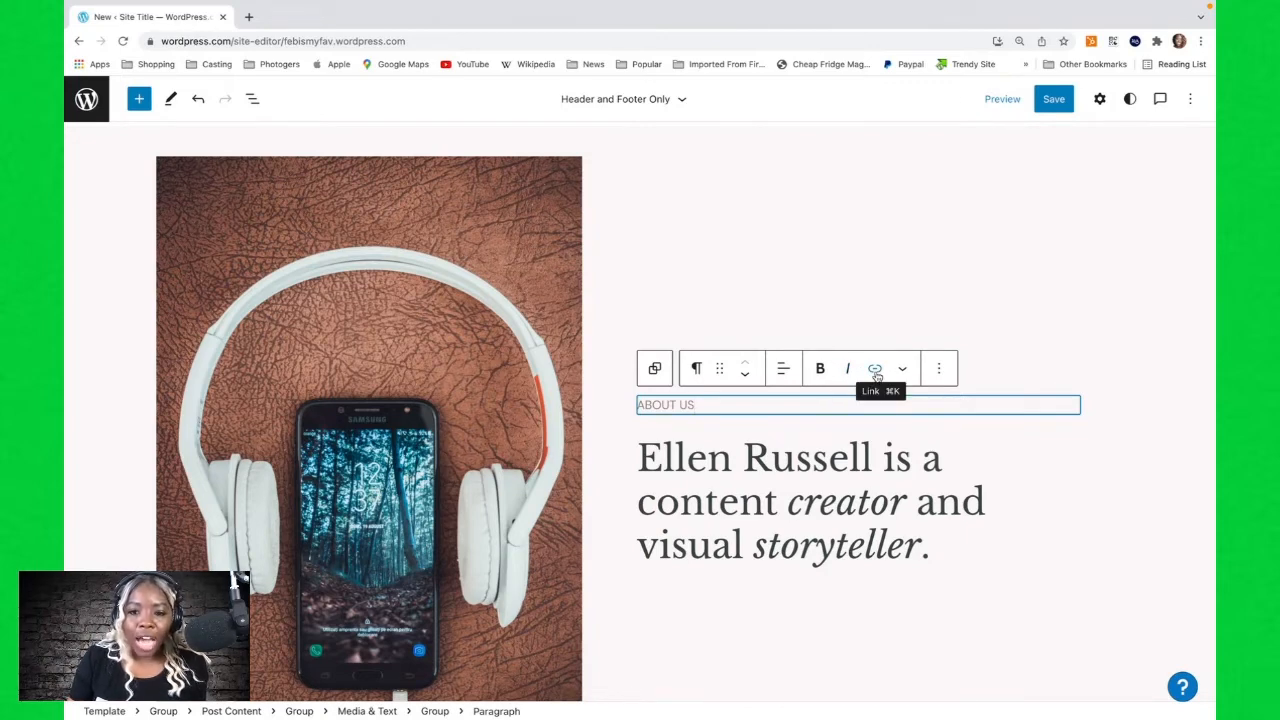
# Move the ABOUT US label below the heading and back above it.
pyautogui.click(748, 378)
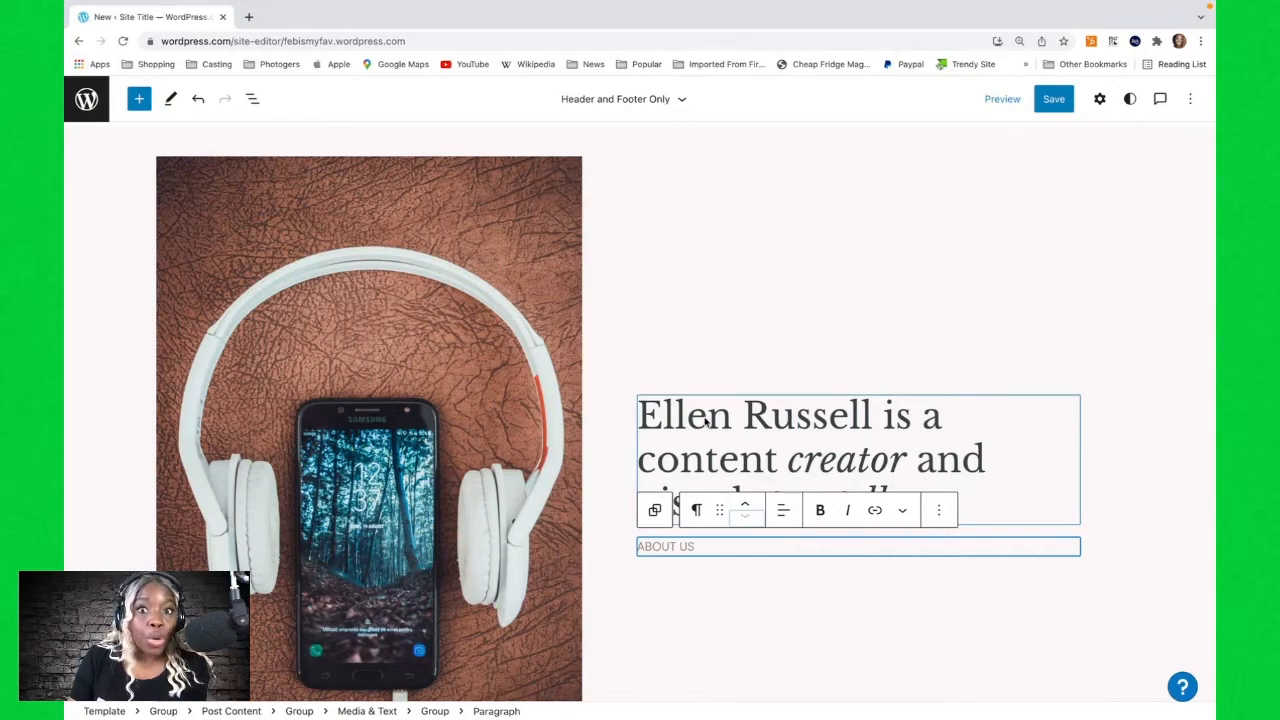
pyautogui.click(744, 508)
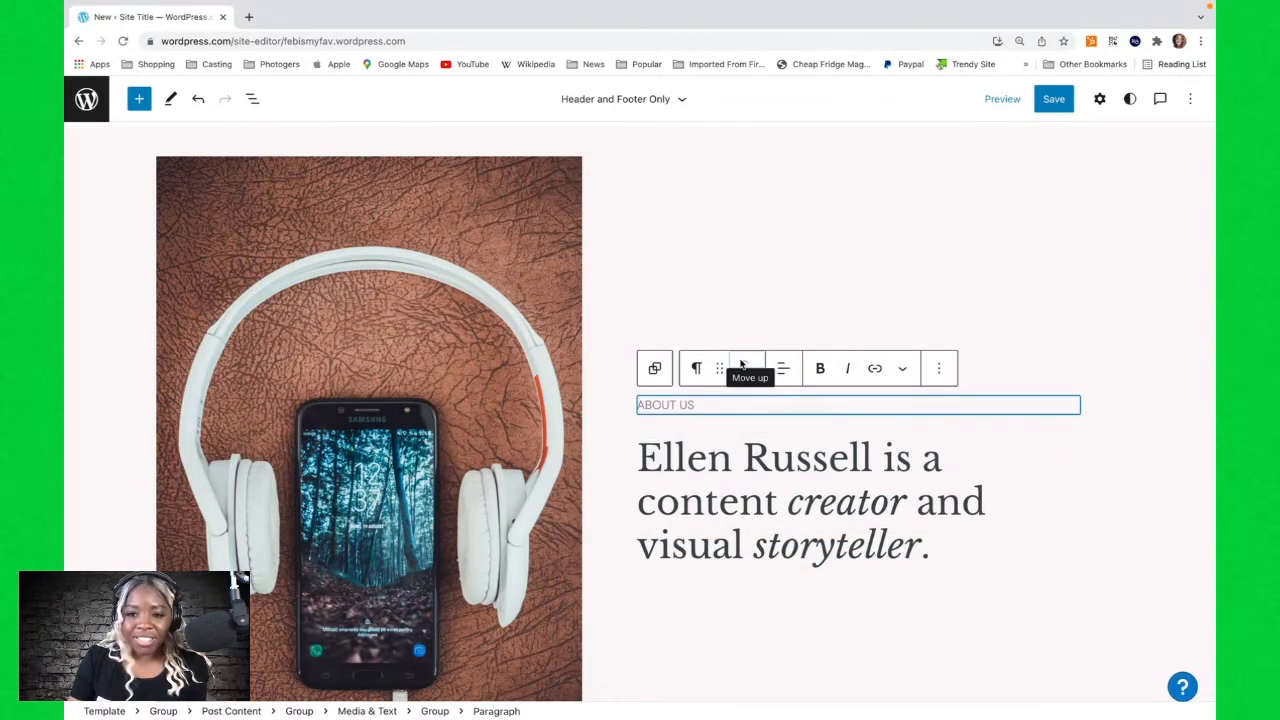
pyautogui.click(903, 372)
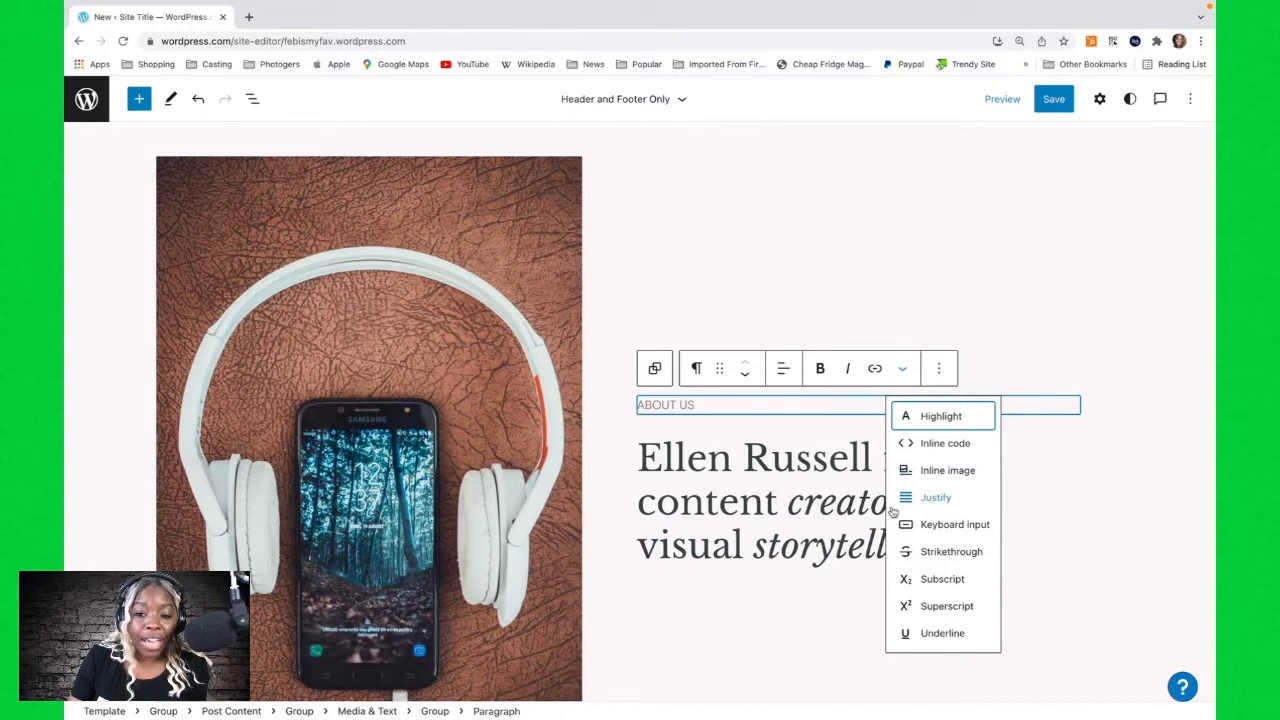
pyautogui.click(902, 336)
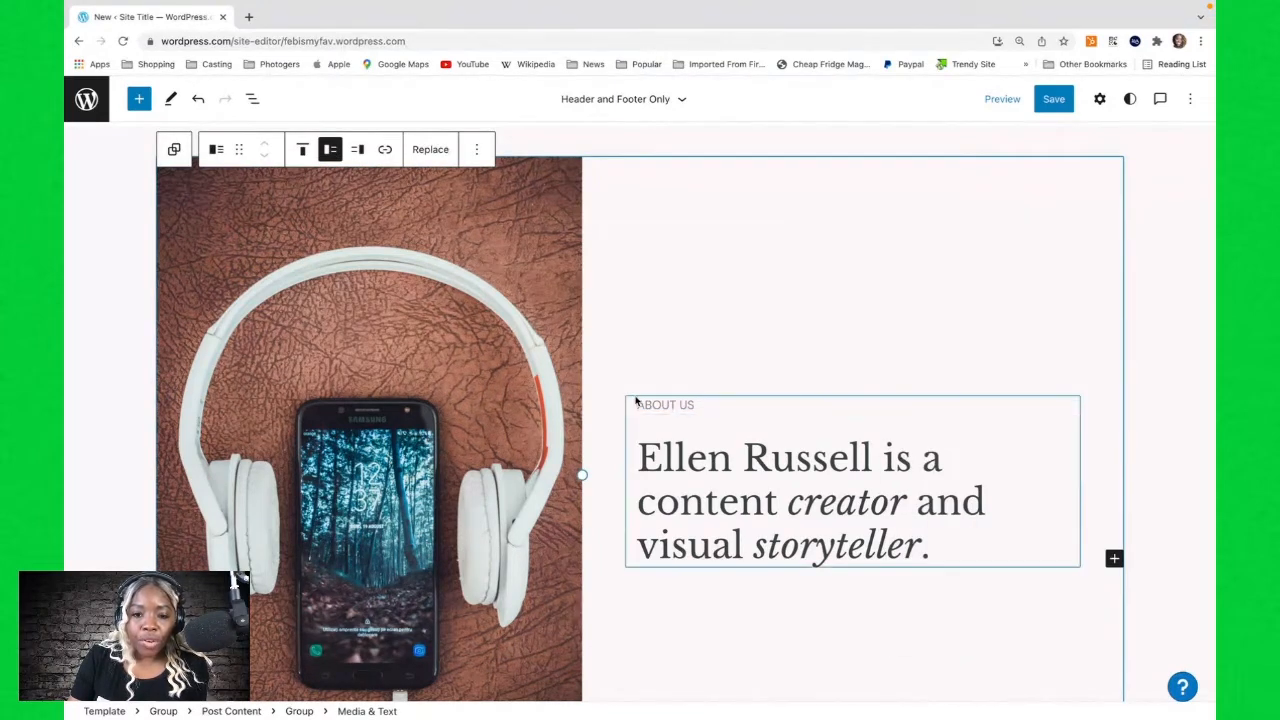
# Remove the ABOUT US paragraph block, then undo the removal.
pyautogui.click(713, 405)
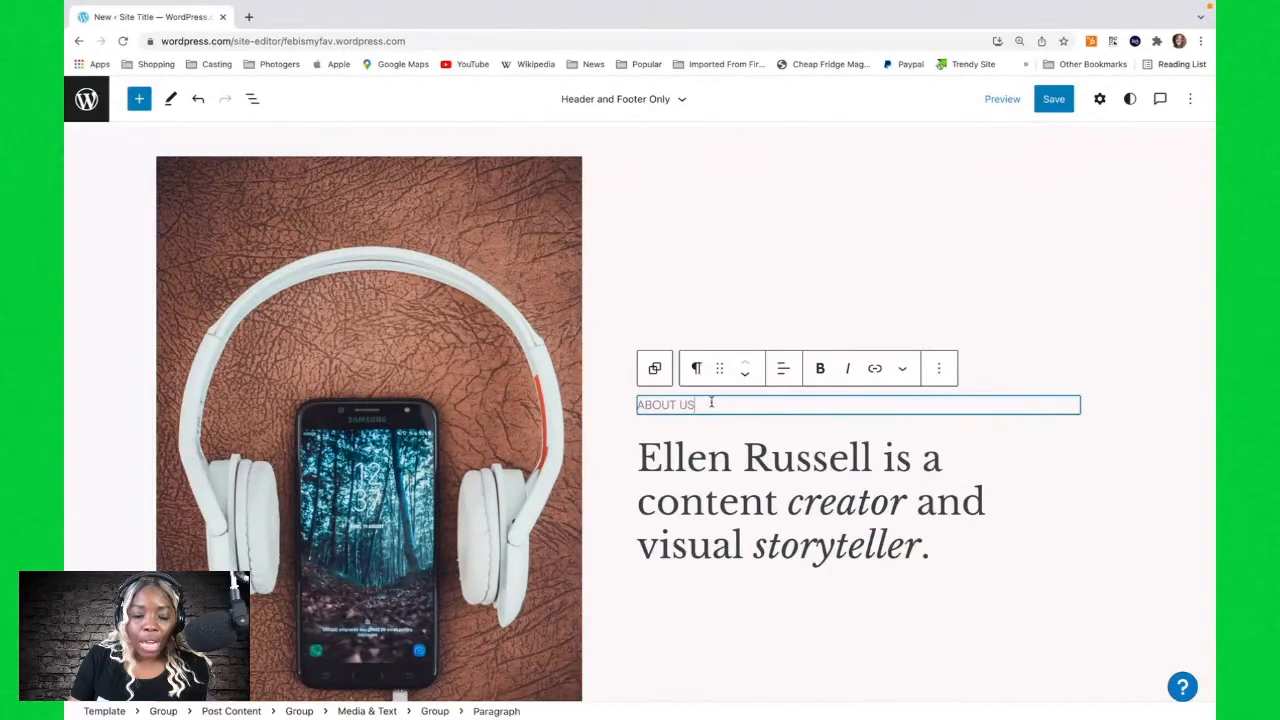
pyautogui.click(938, 370)
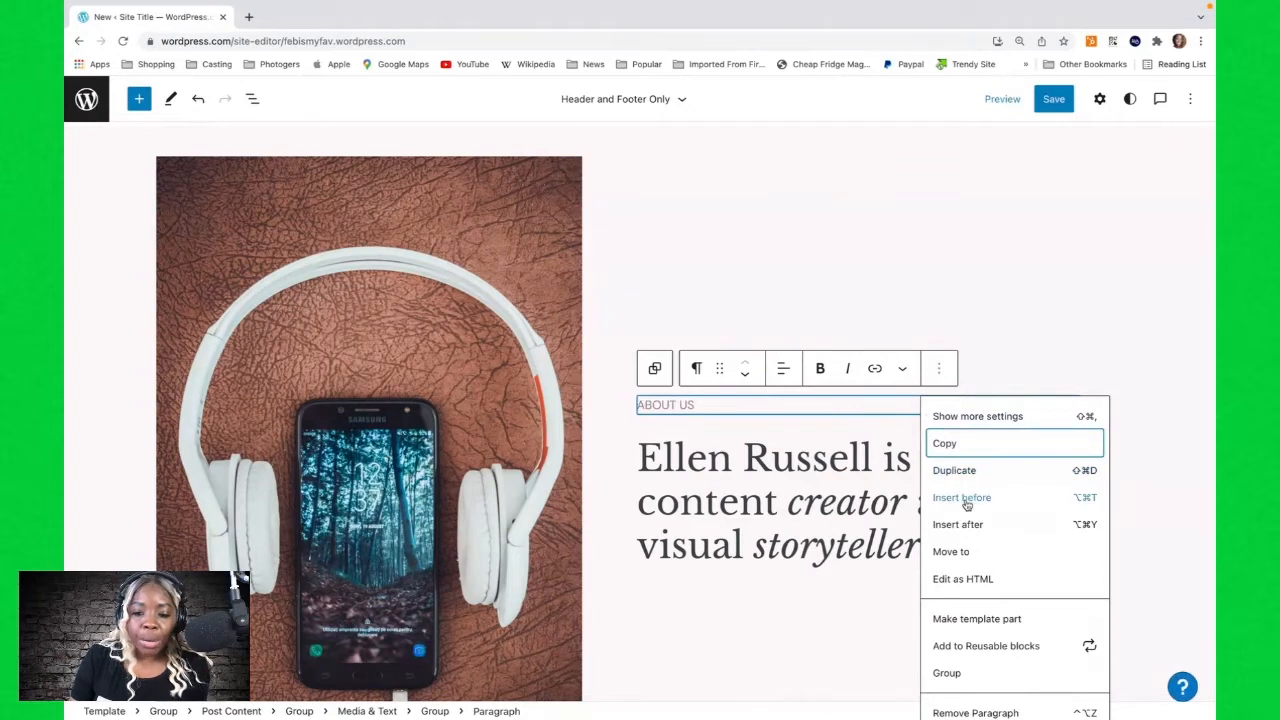
pyautogui.scroll(-1, 966, 500)
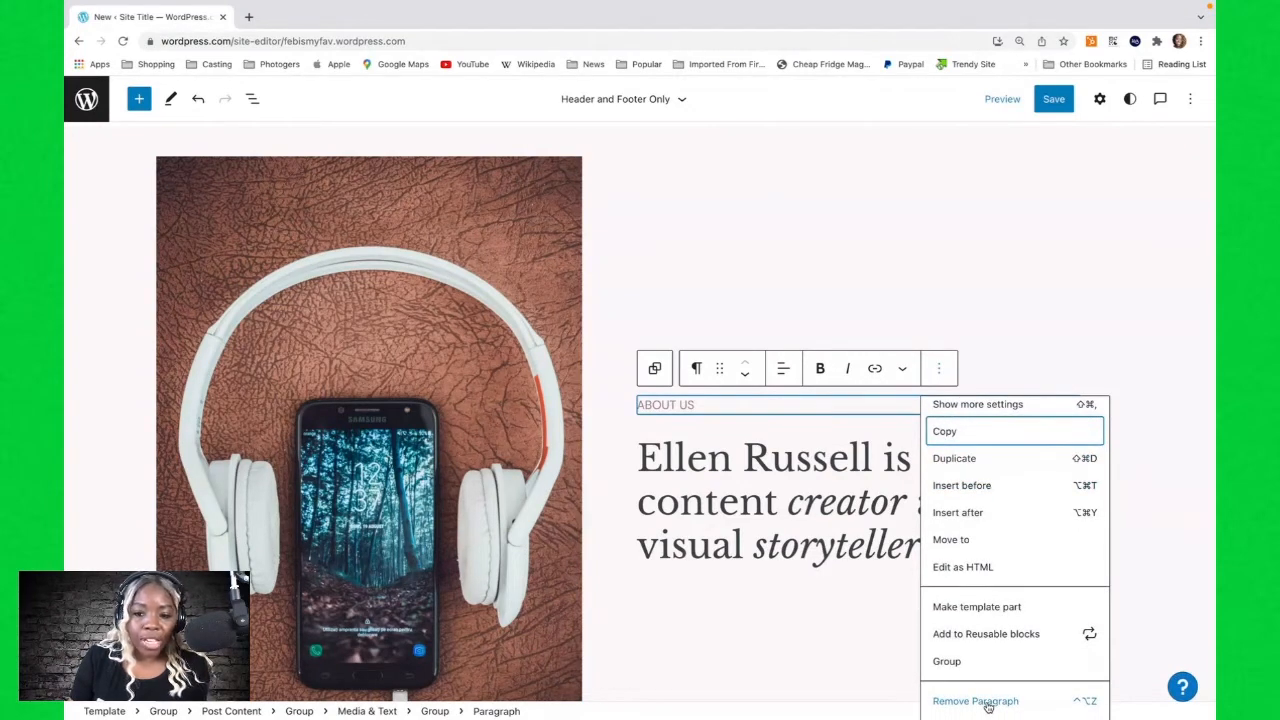
pyautogui.click(975, 701)
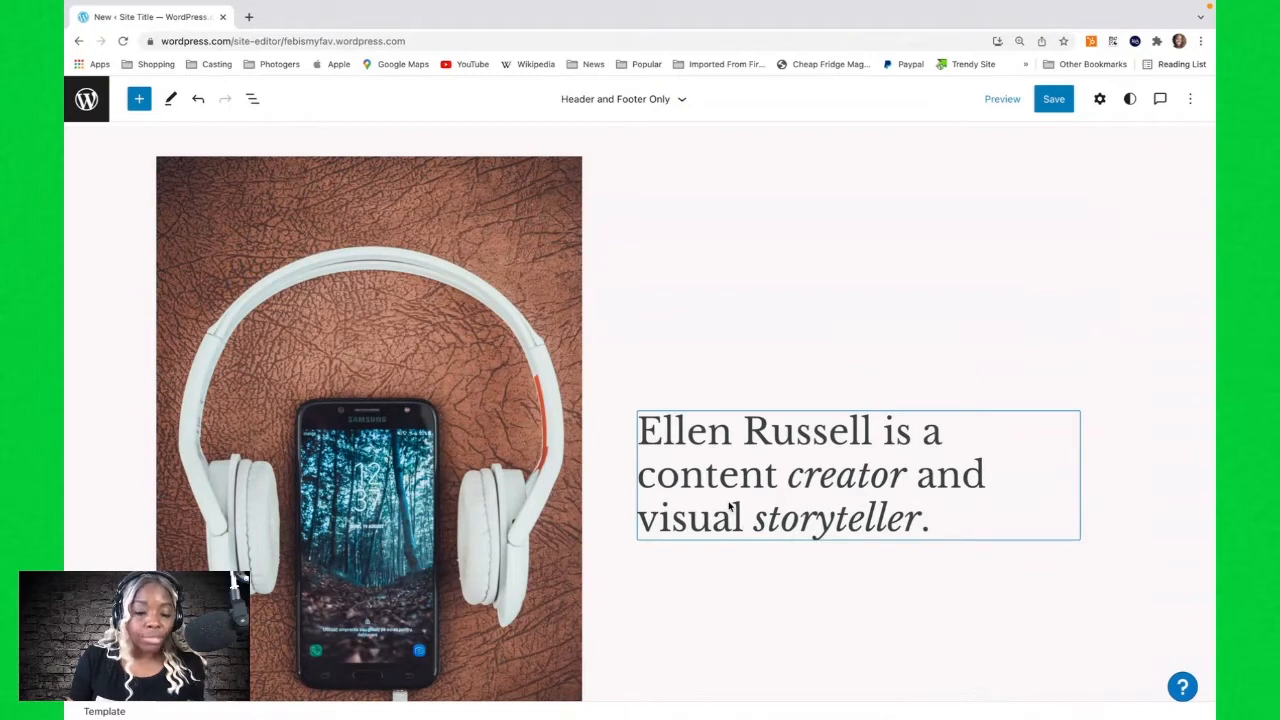
pyautogui.click(199, 103)
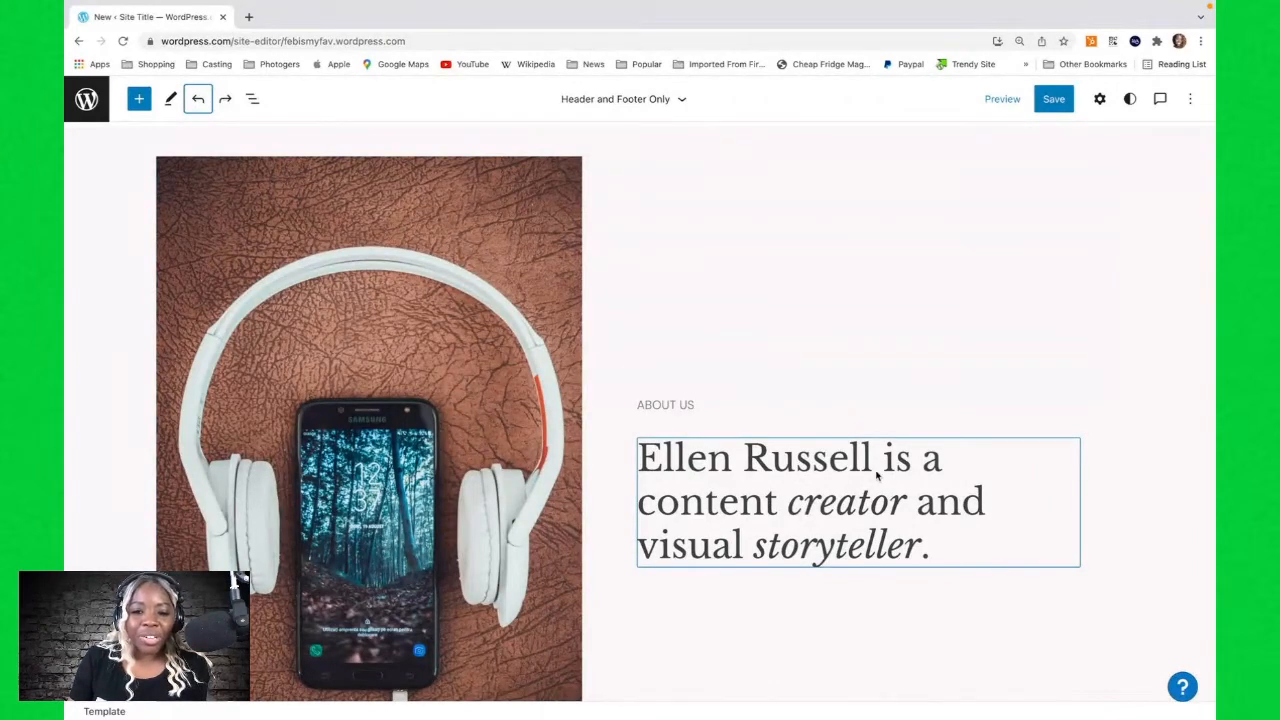
# Replace the name at the start of the heading with the site owner's own name.
pyautogui.click(660, 462)
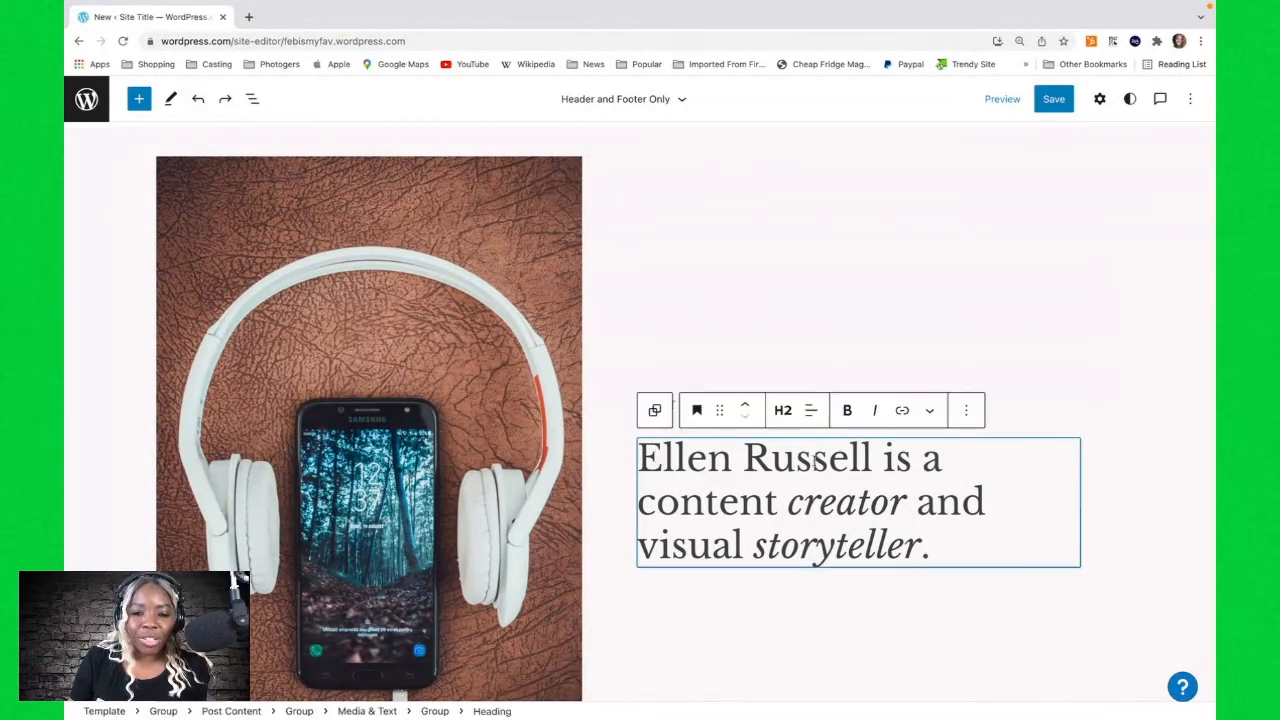
pyautogui.moveTo(872, 460); pyautogui.dragTo(619, 467)
pyautogui.write('LaDonn')
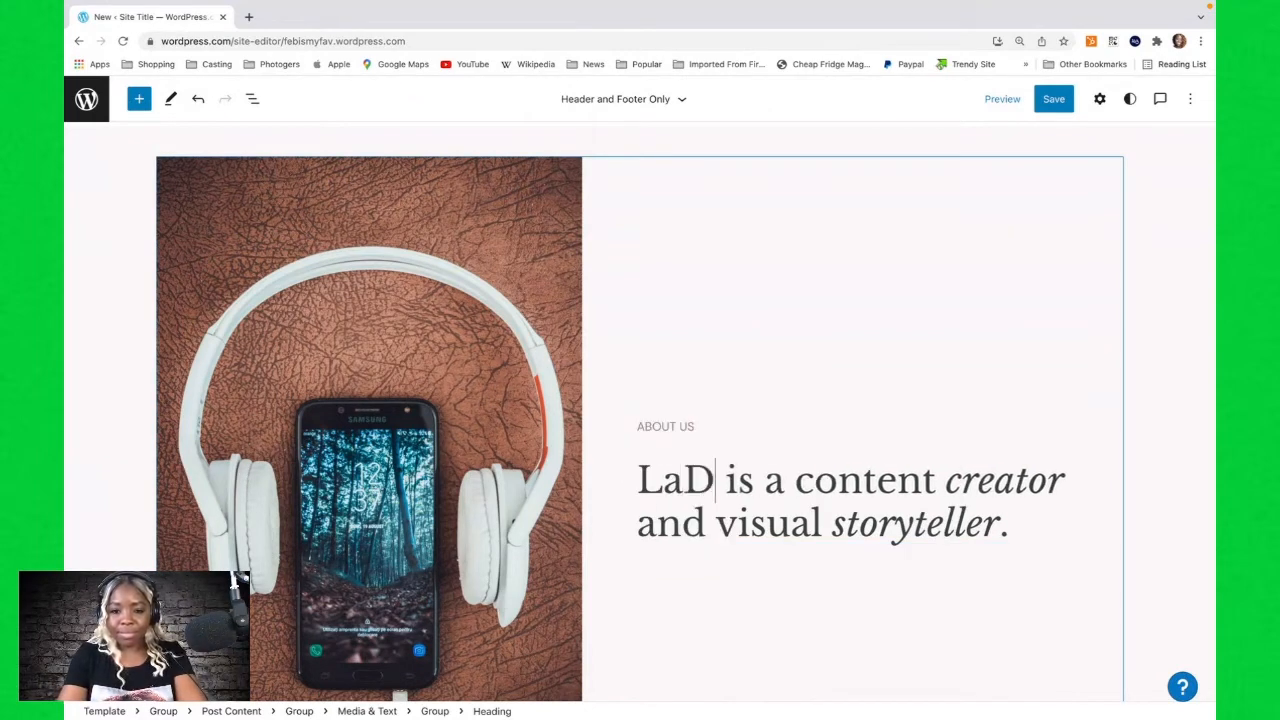
pyautogui.write('a Raeh')
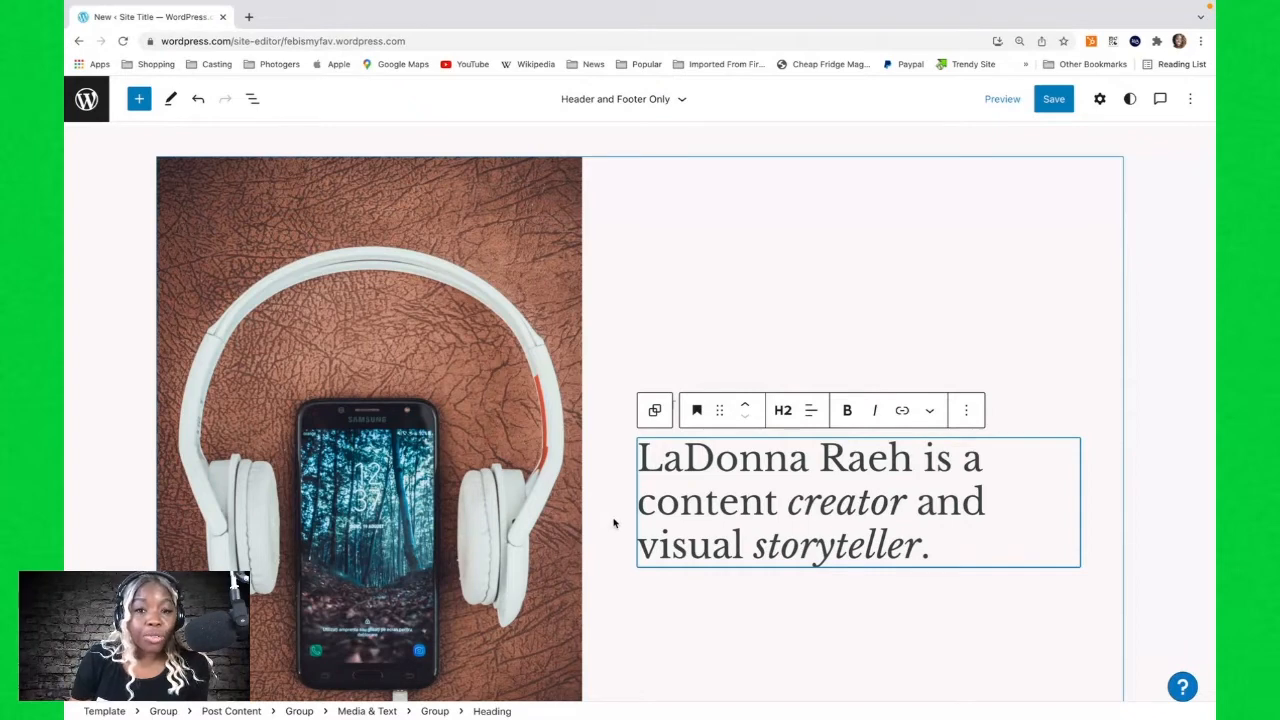
# Replace the media-and-text image by uploading 2022 Headshot2.jpg from the computer's 2022 folder.
pyautogui.click(403, 281)
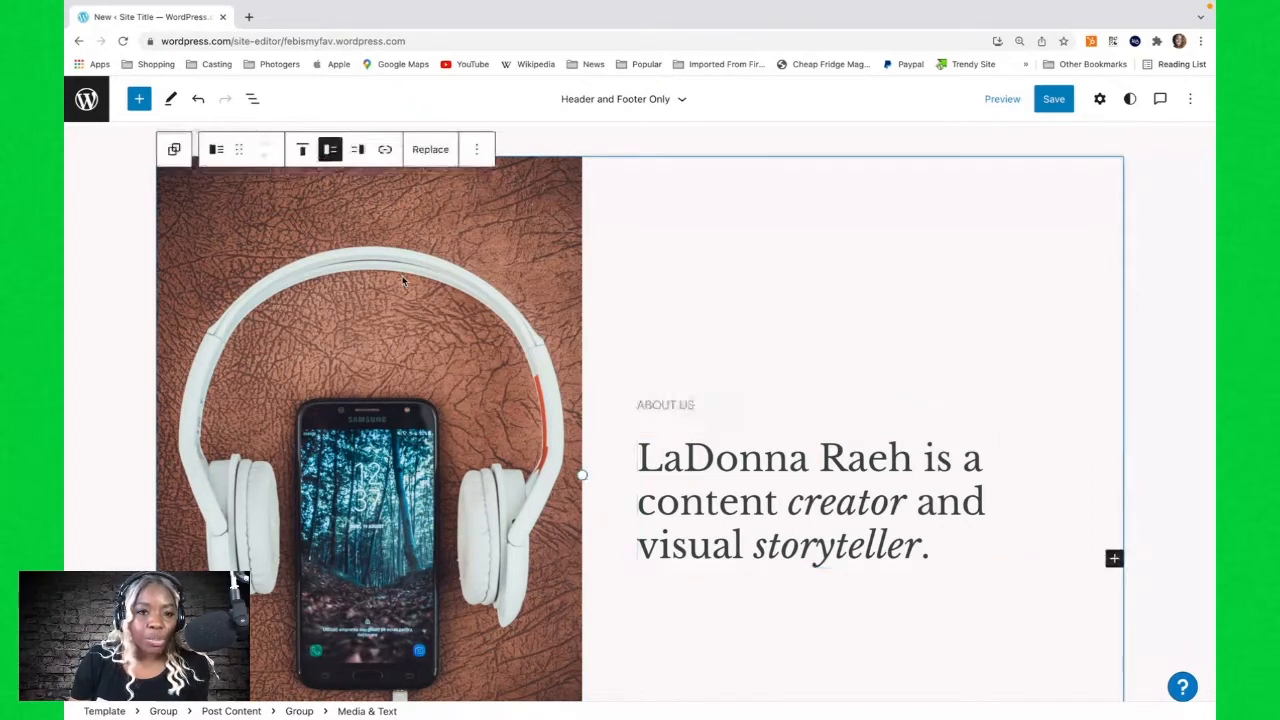
pyautogui.click(425, 152)
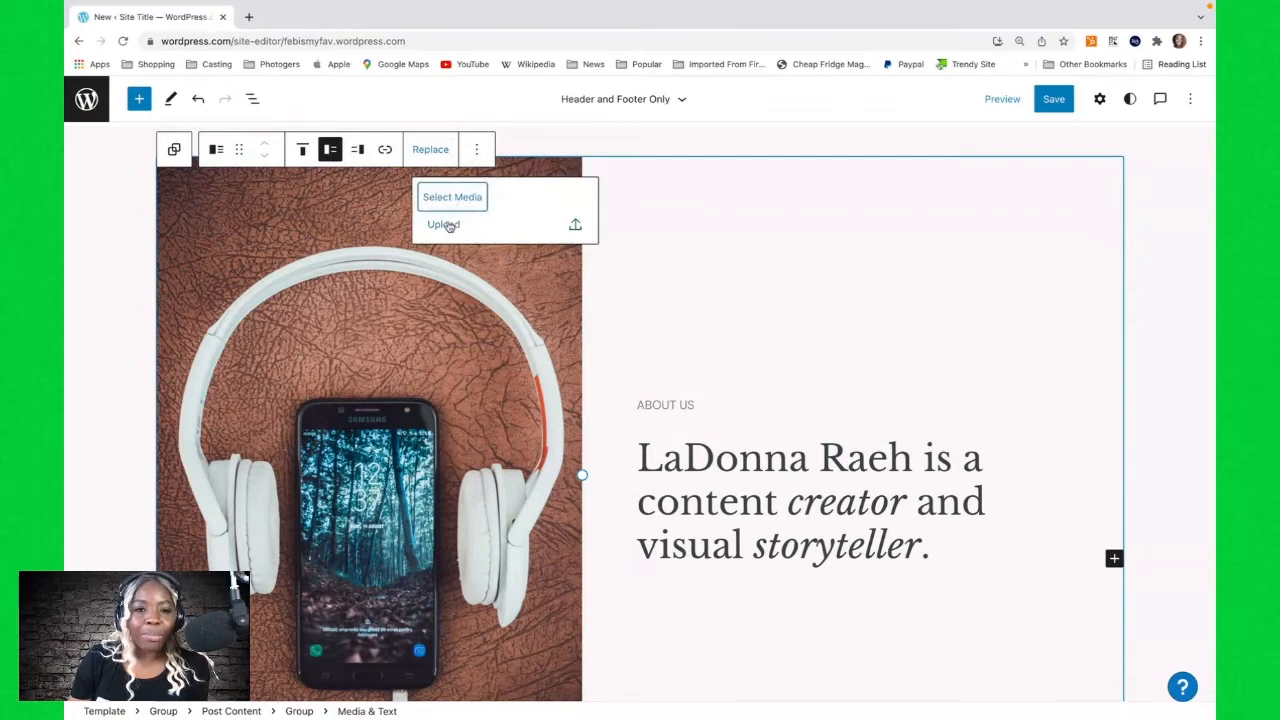
pyautogui.click(449, 226)
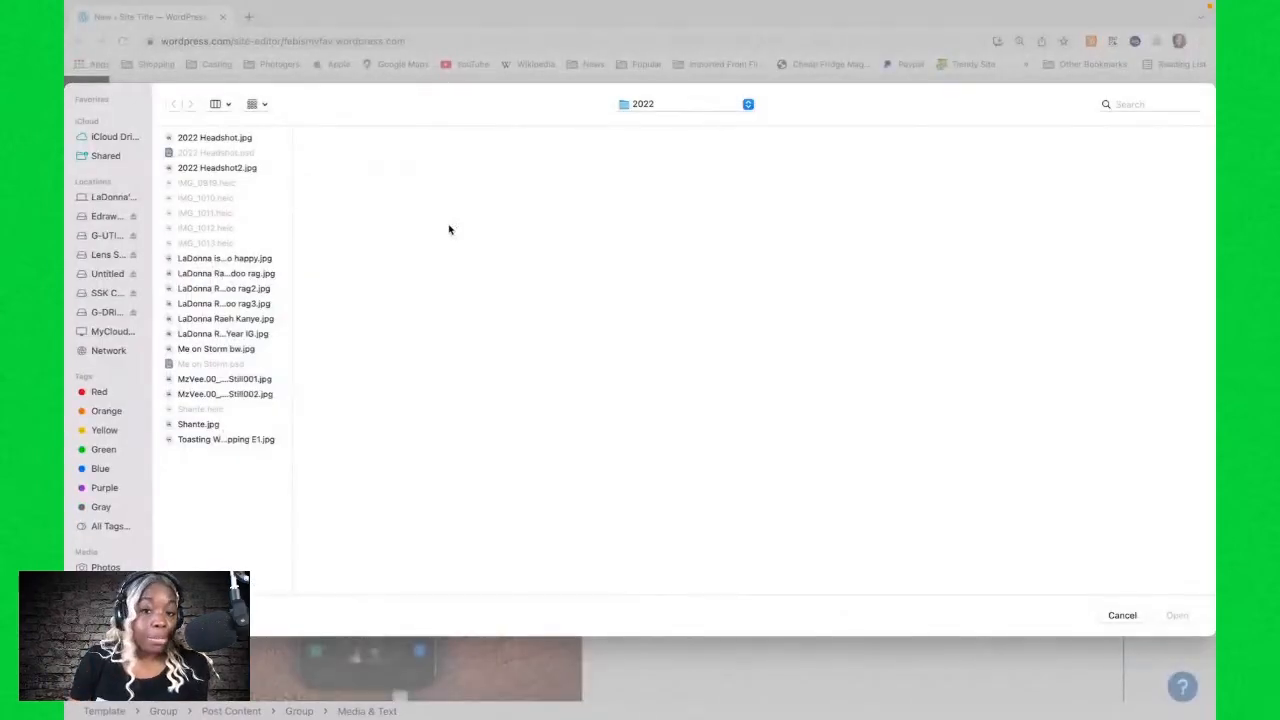
pyautogui.click(212, 139)
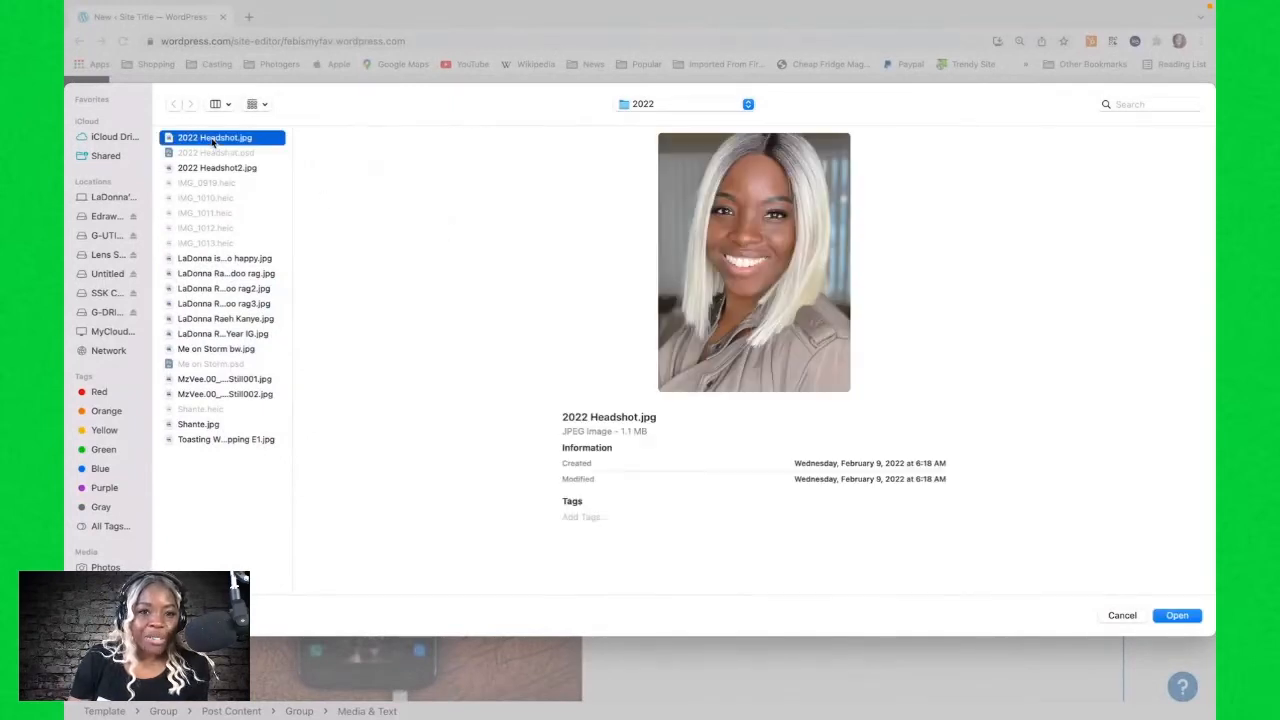
pyautogui.click(213, 168)
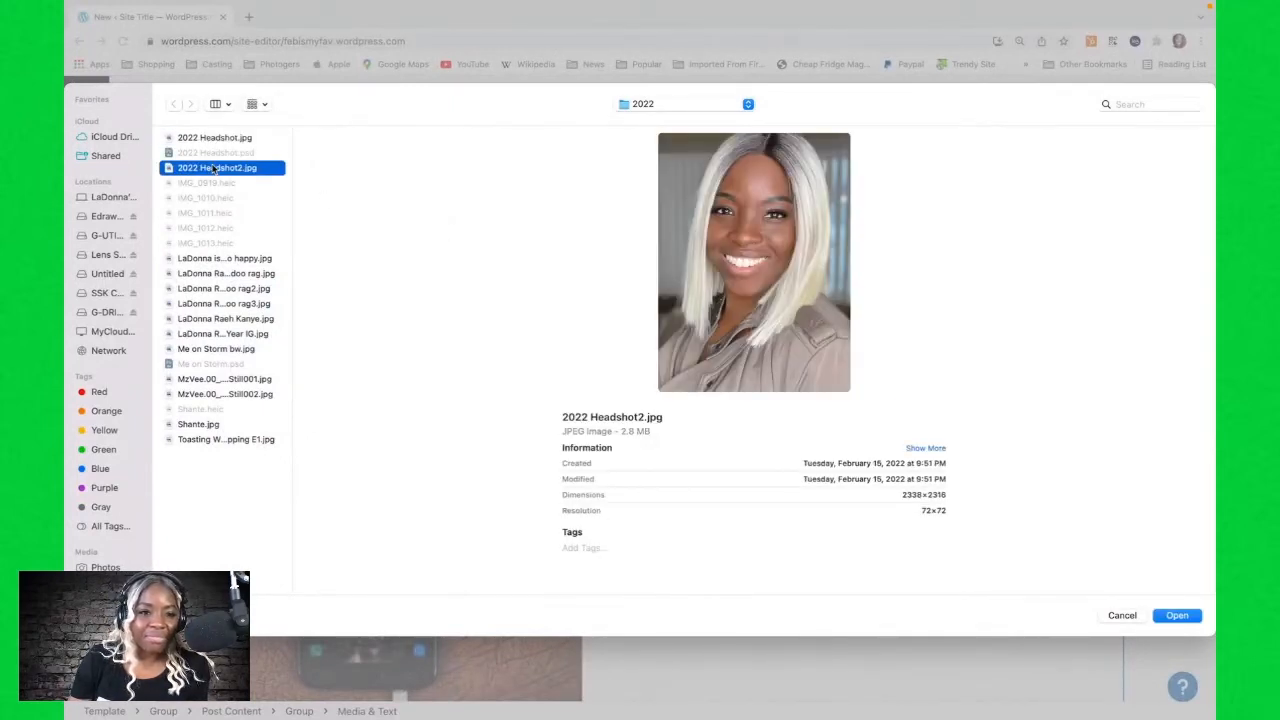
pyautogui.click(209, 260)
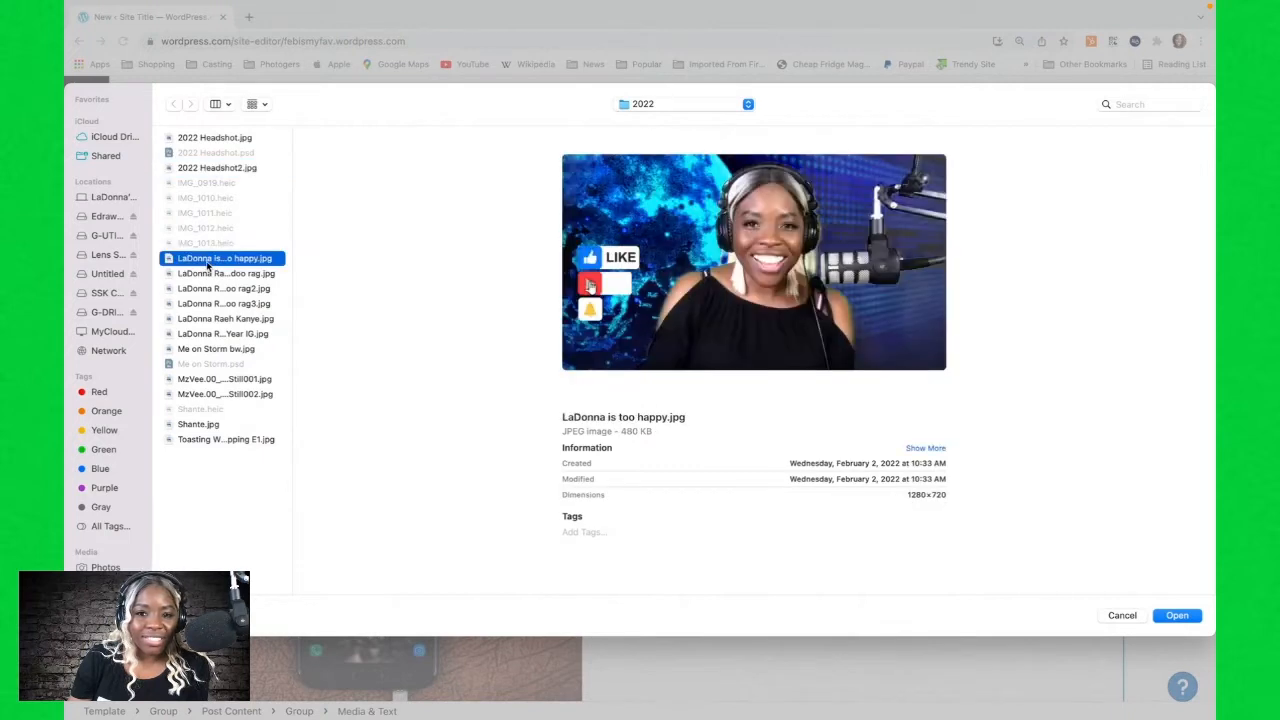
pyautogui.click(183, 275)
pyautogui.click(209, 170)
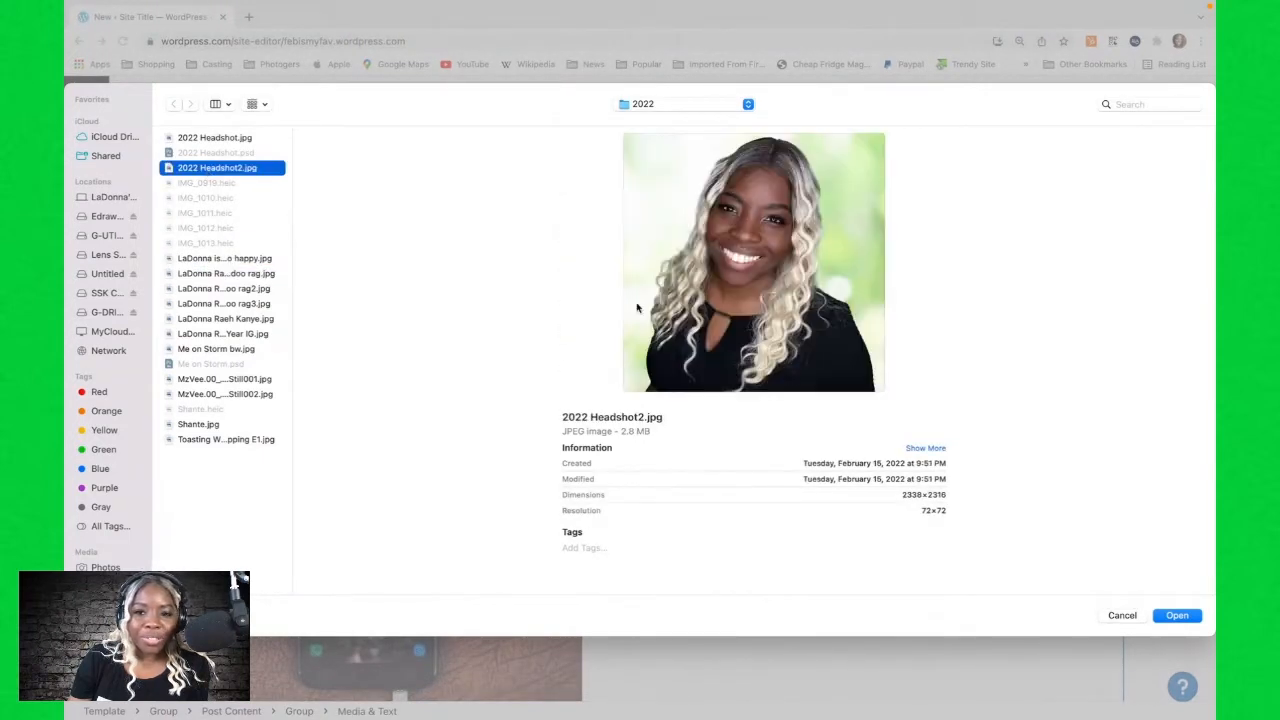
pyautogui.click(1177, 615)
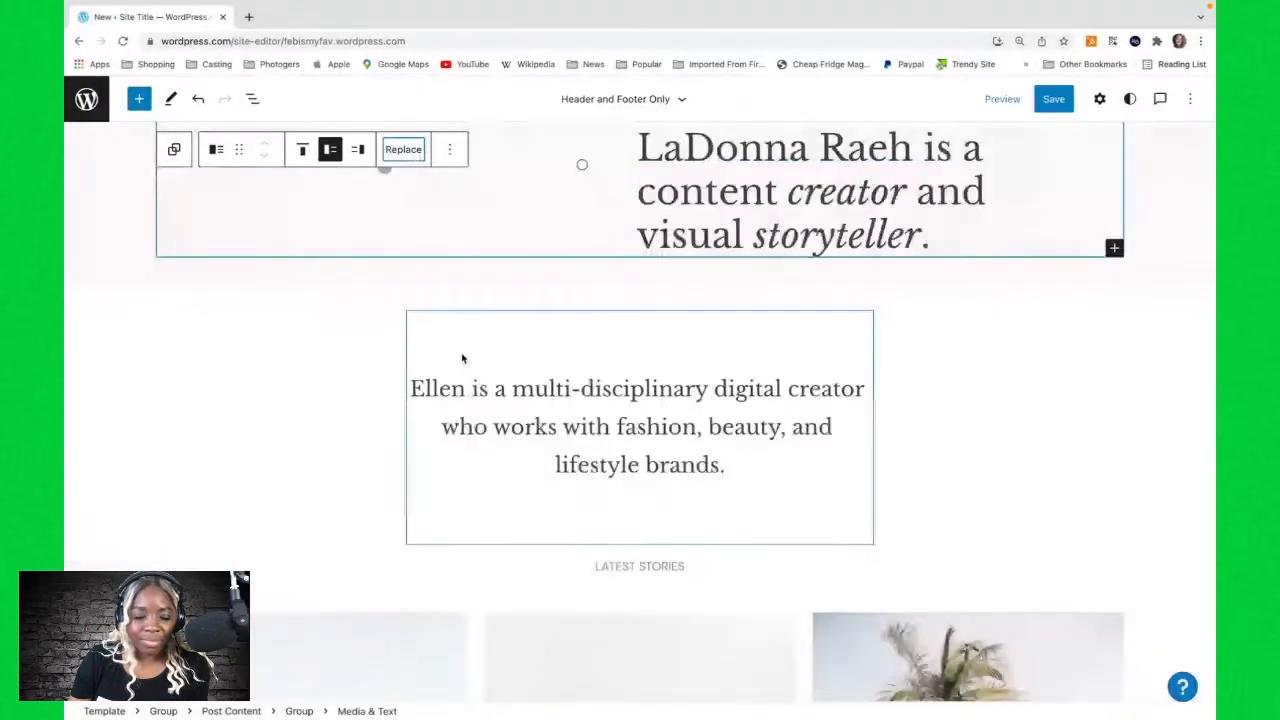
# Replace the name at the start of the bio heading below the About section with the site owner's name.
pyautogui.scroll(2, 468, 356)
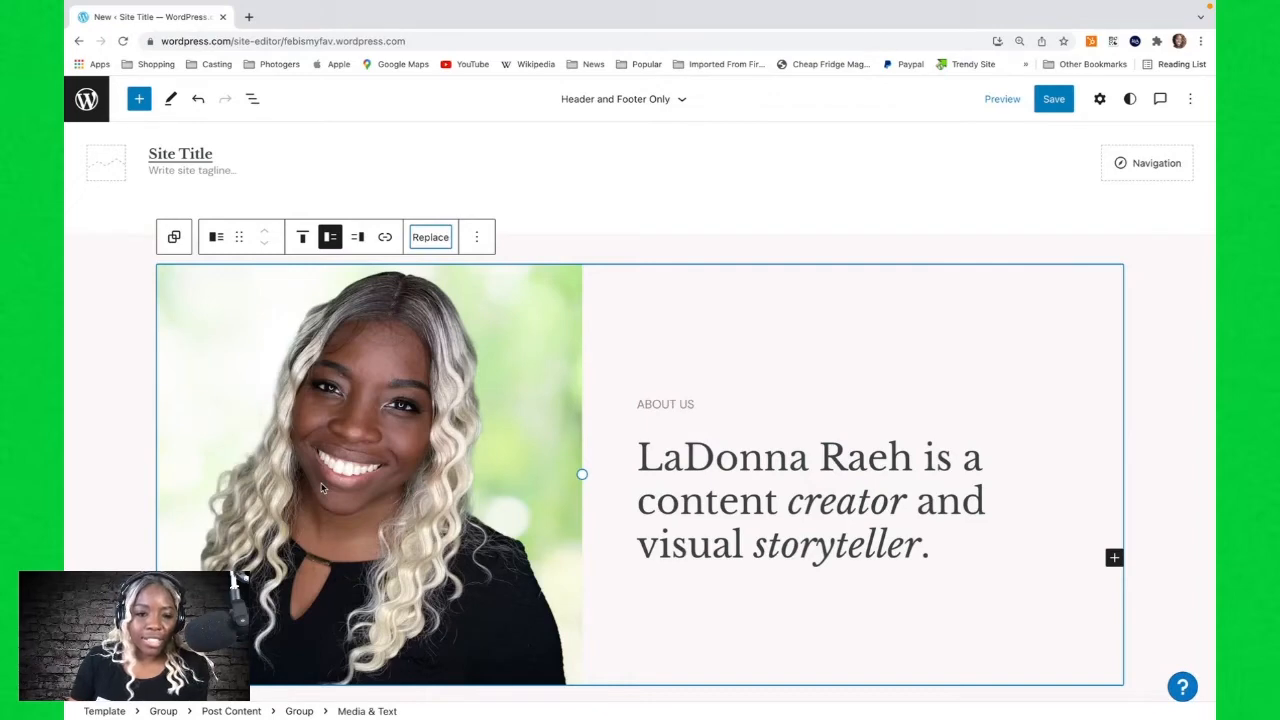
pyautogui.scroll(-2, 436, 447)
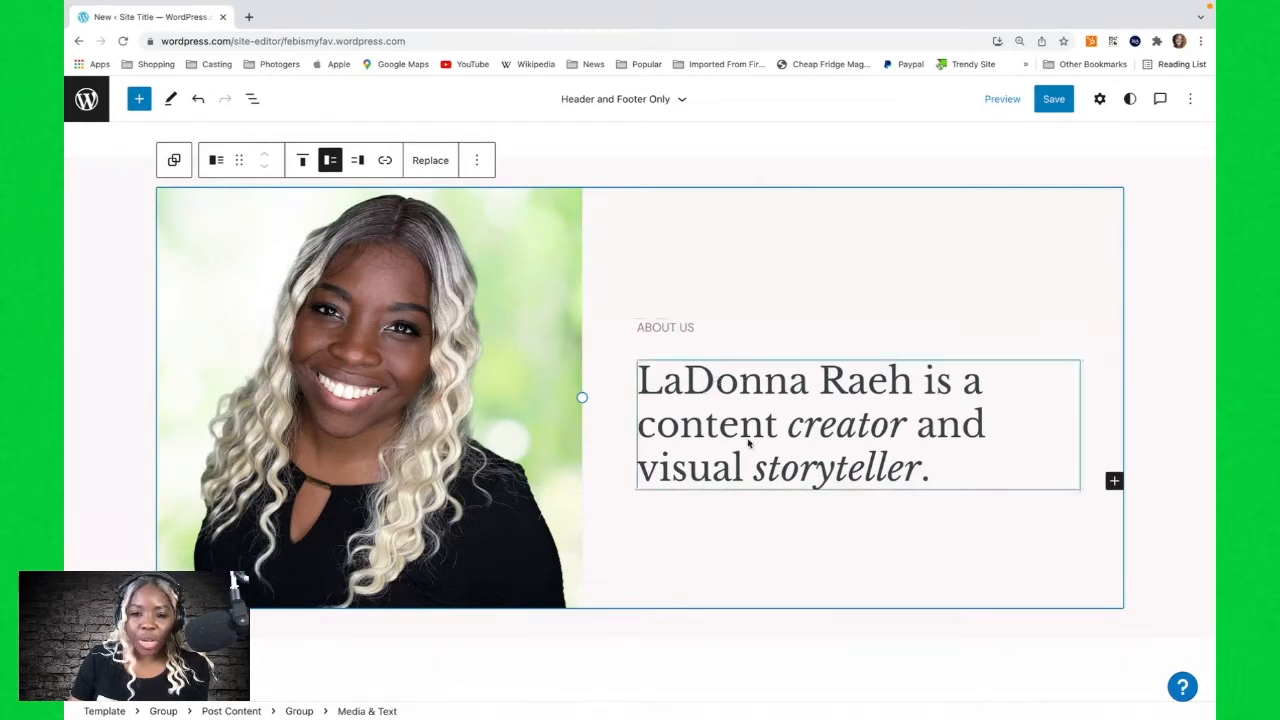
pyautogui.scroll(-3, 748, 443)
pyautogui.scroll(-2, 748, 443)
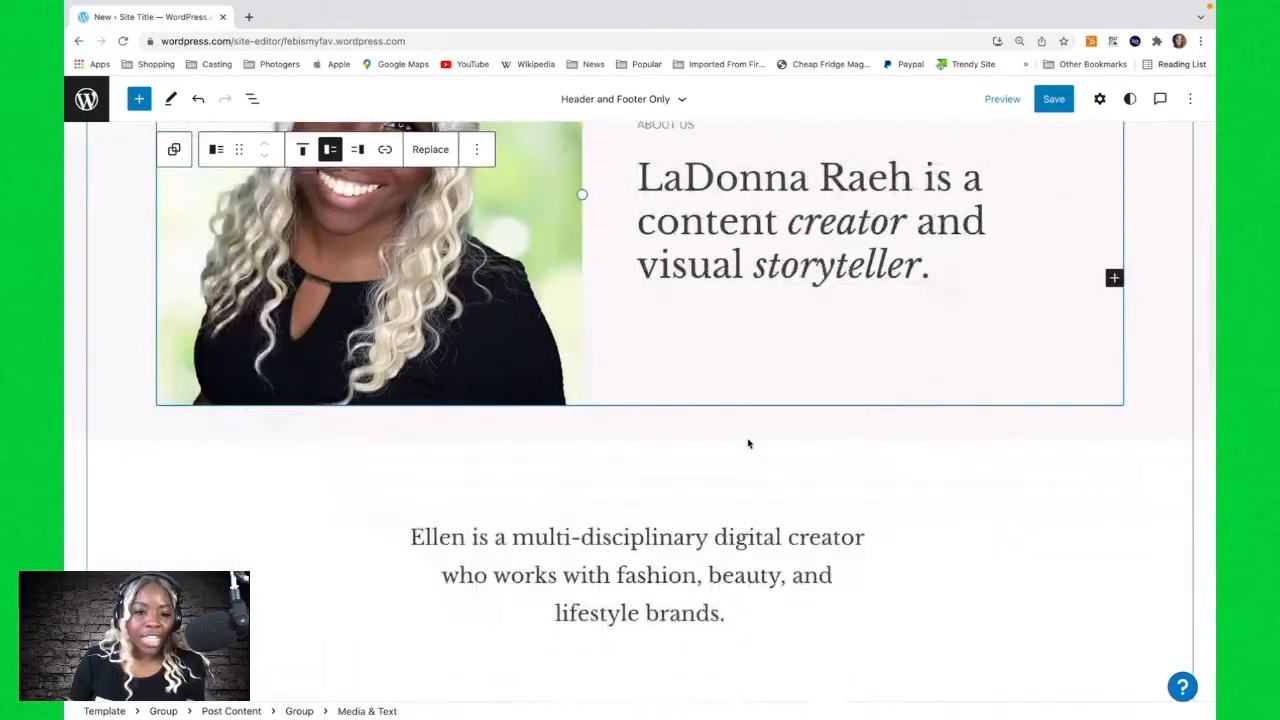
pyautogui.scroll(-5, 748, 443)
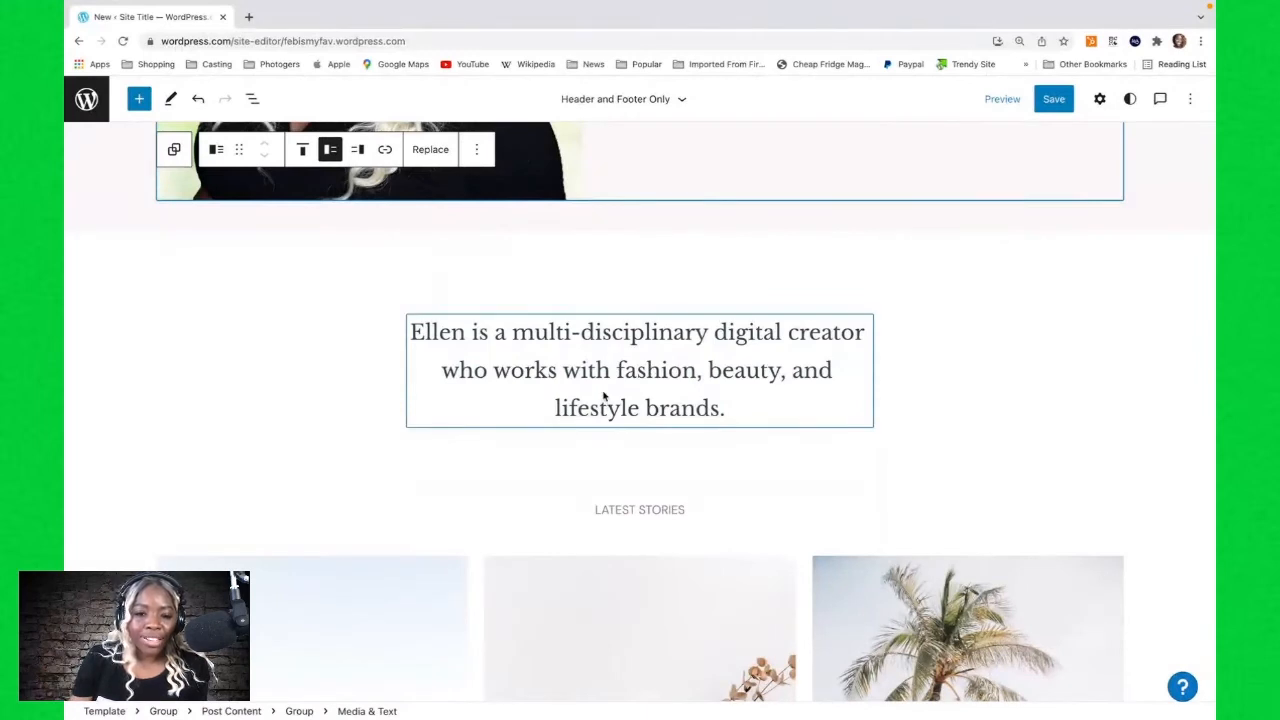
pyautogui.click(460, 334)
pyautogui.moveTo(462, 334); pyautogui.dragTo(398, 337)
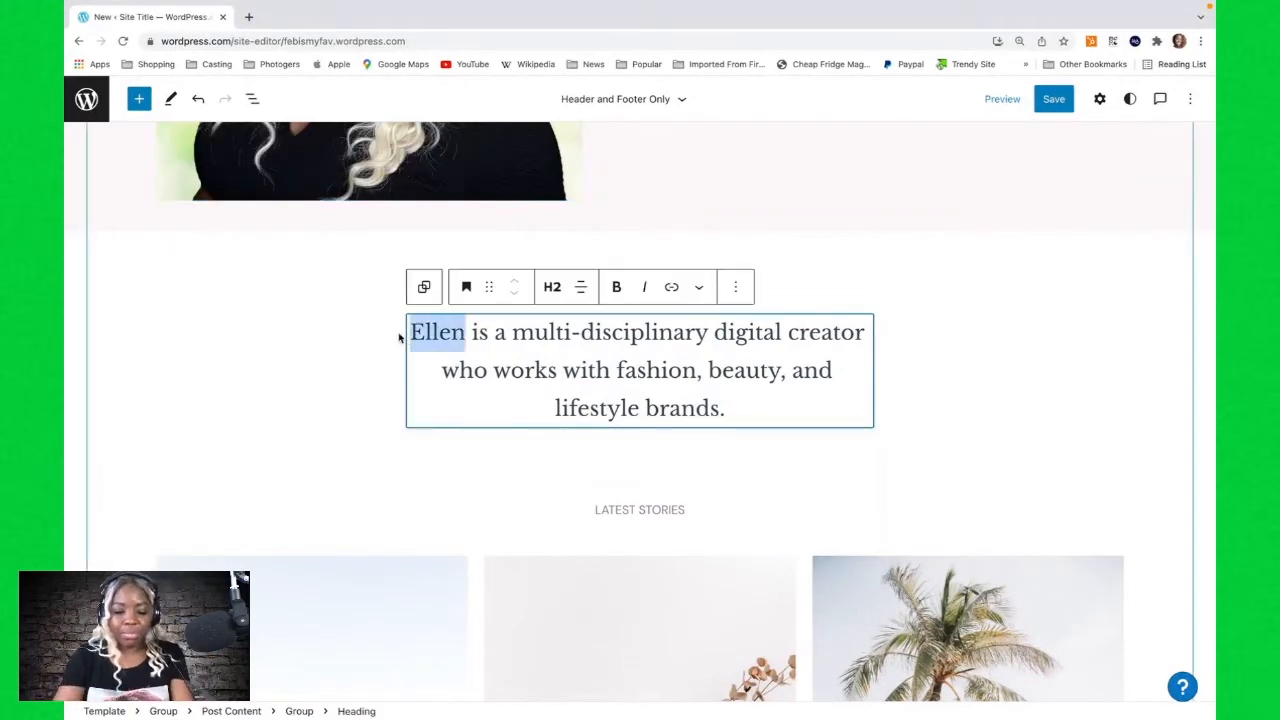
pyautogui.write('laD')
pyautogui.press('BackSpace')
pyautogui.press('BackSpace')
pyautogui.press('BackSpace')
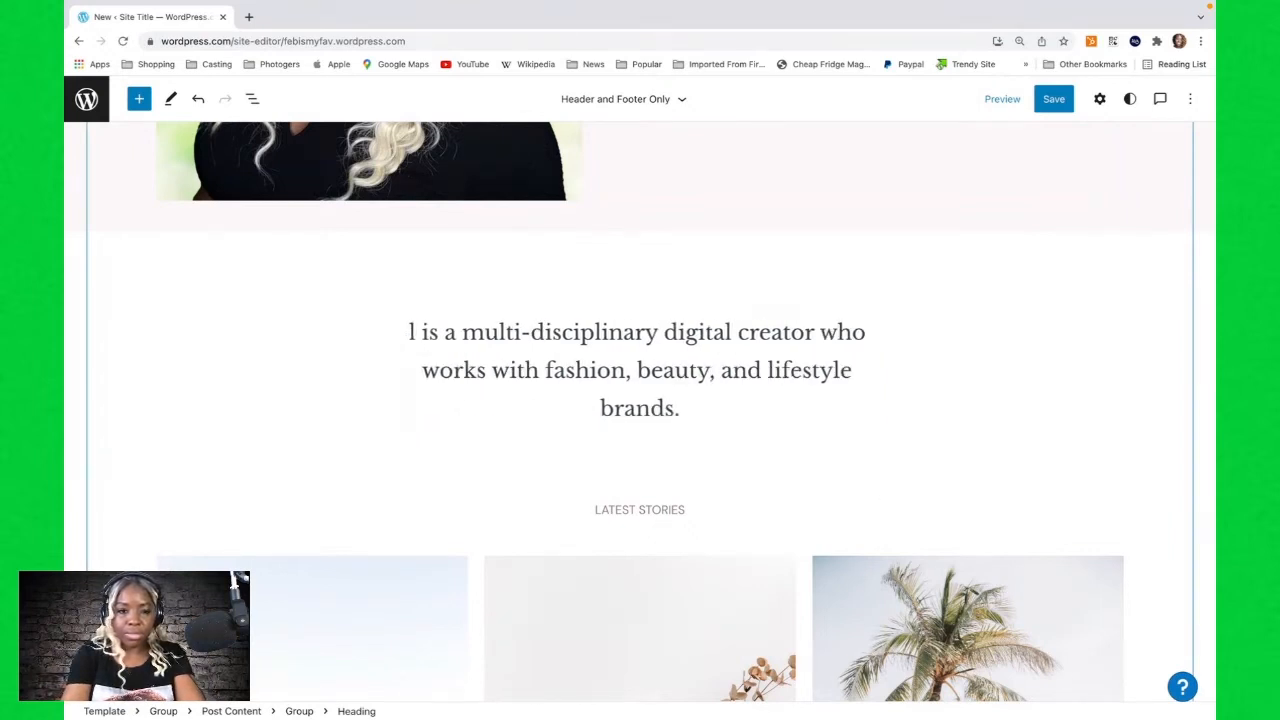
pyautogui.write('LaDonna Rae')
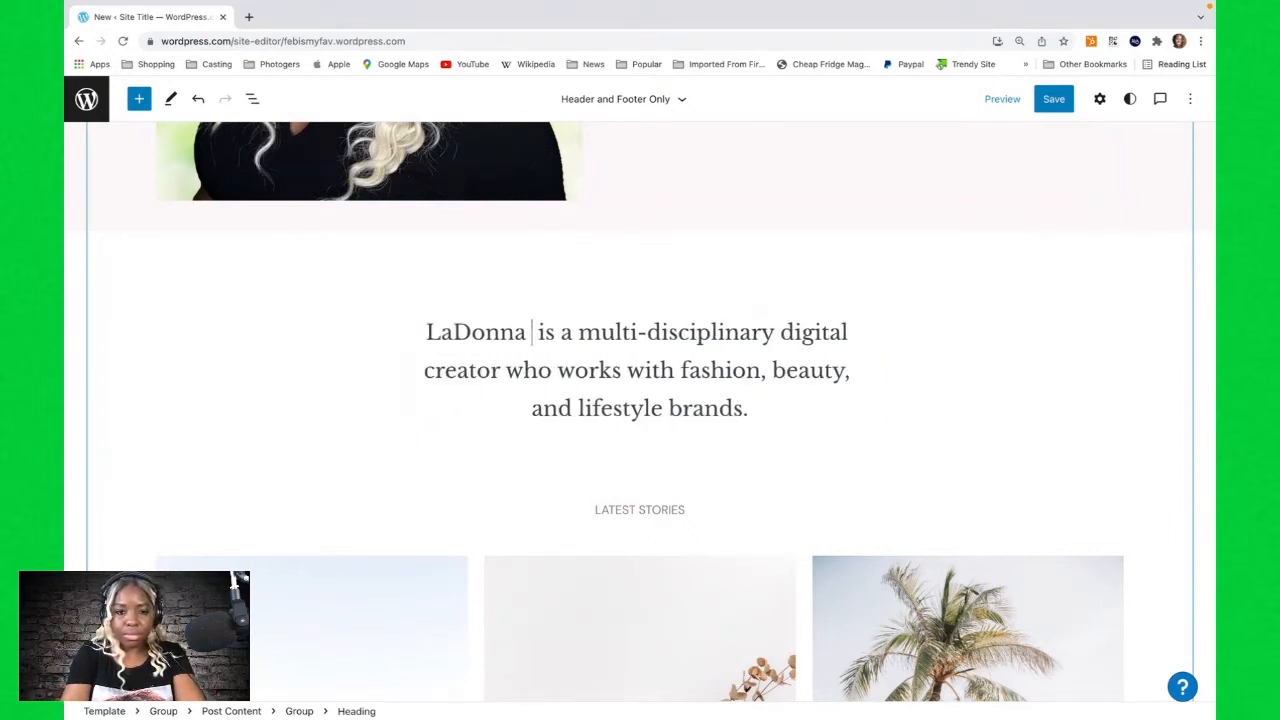
pyautogui.write('h')
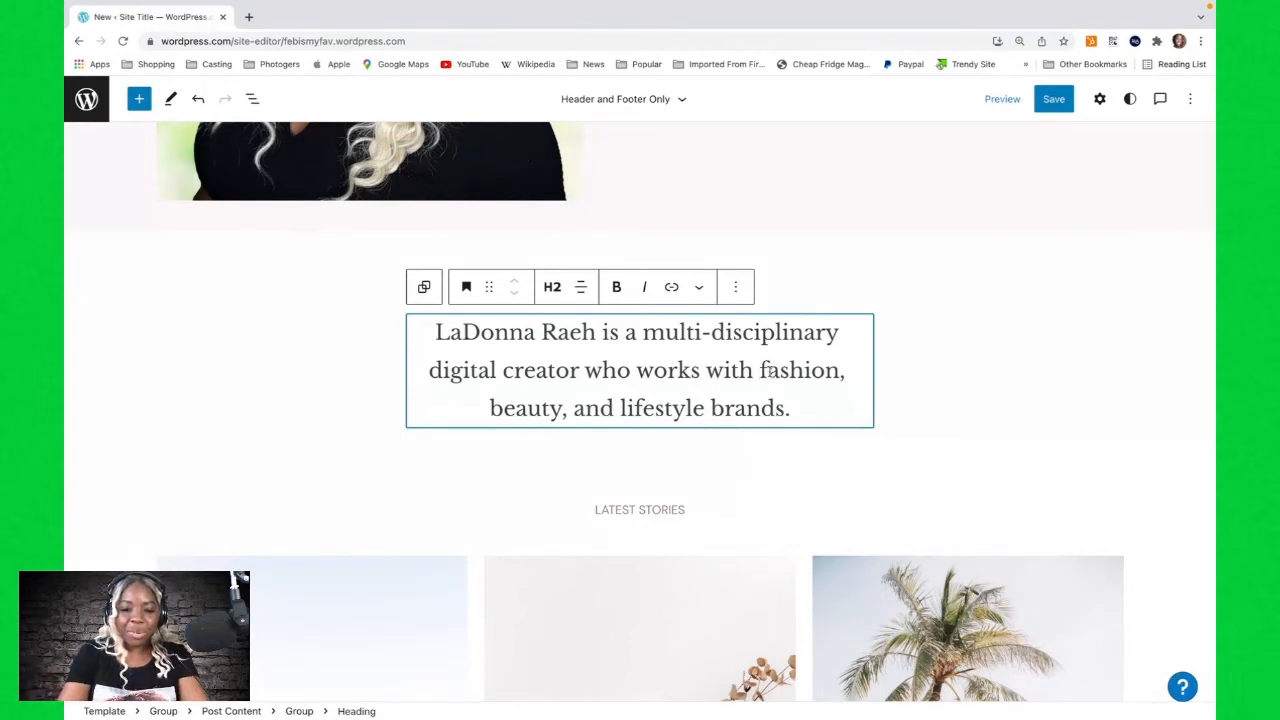
# Rewrite the end of the bio to say the creator works with music, film, and the media.
pyautogui.write('music, fil')
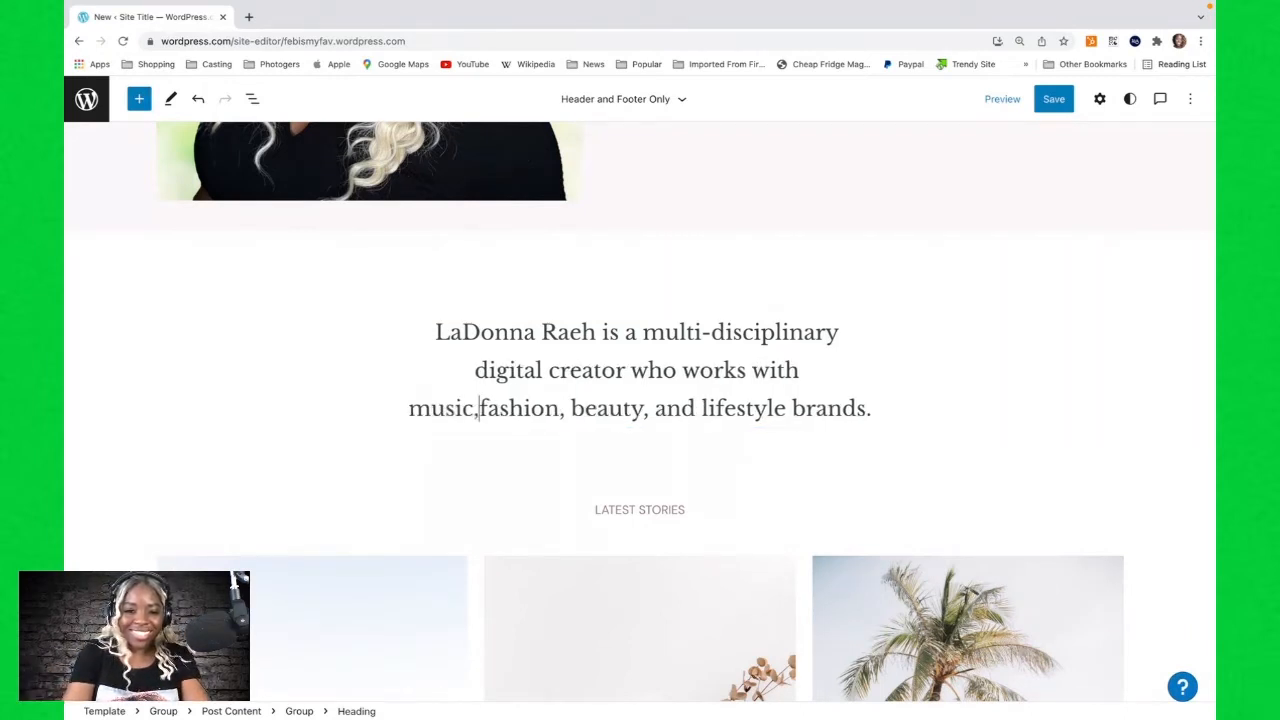
pyautogui.write('m, ')
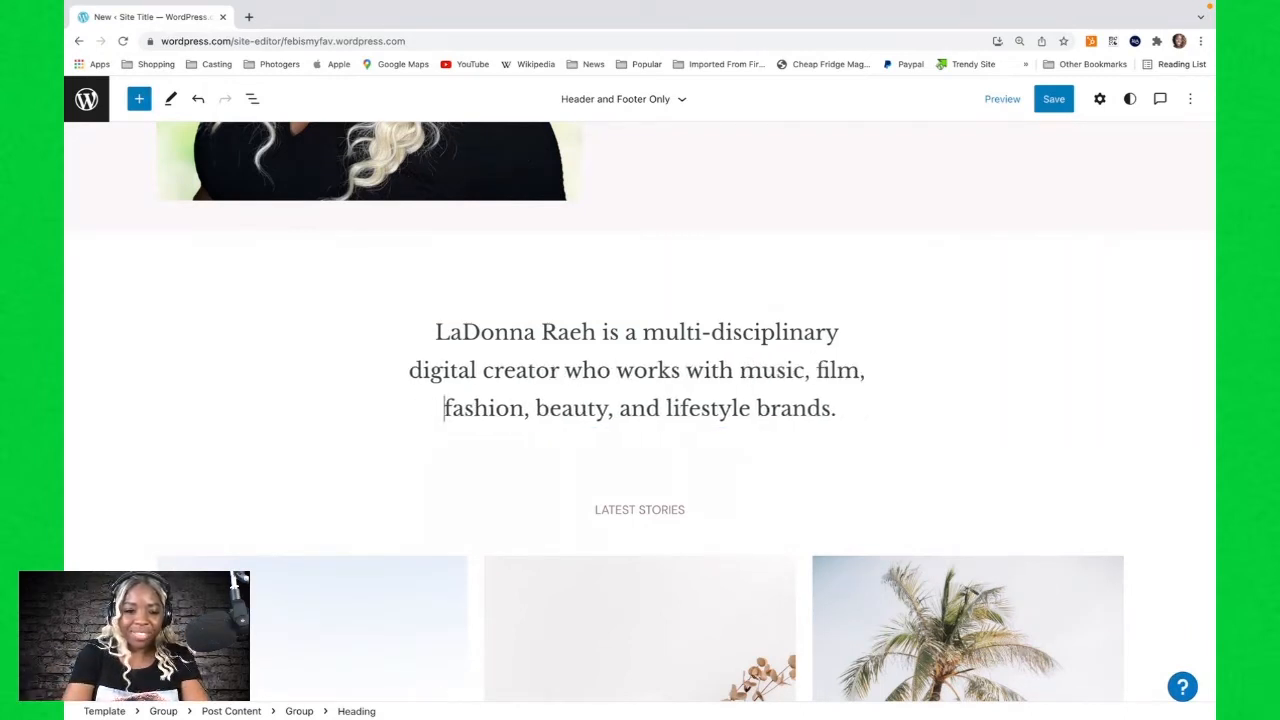
pyautogui.write('and the media')
pyautogui.hotkey('shift', 'End')
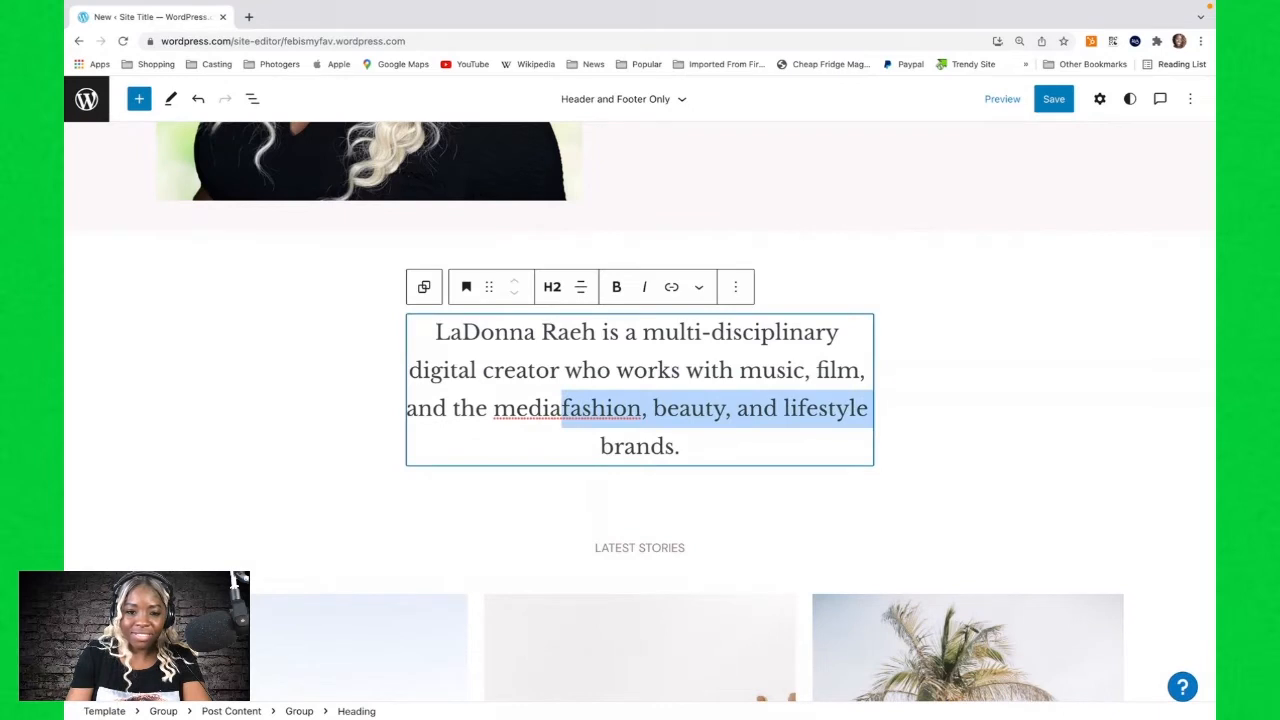
pyautogui.hotkey('shift', 'Down')
pyautogui.press('BackSpace')
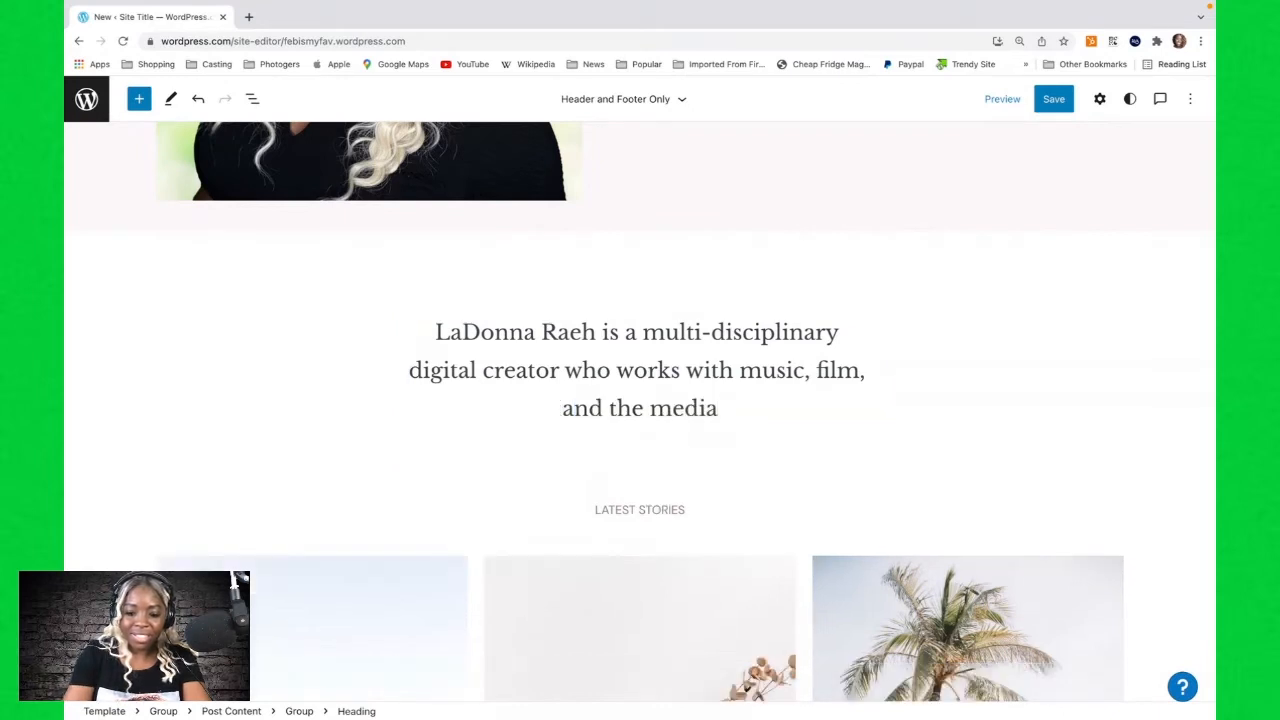
pyautogui.write('.')
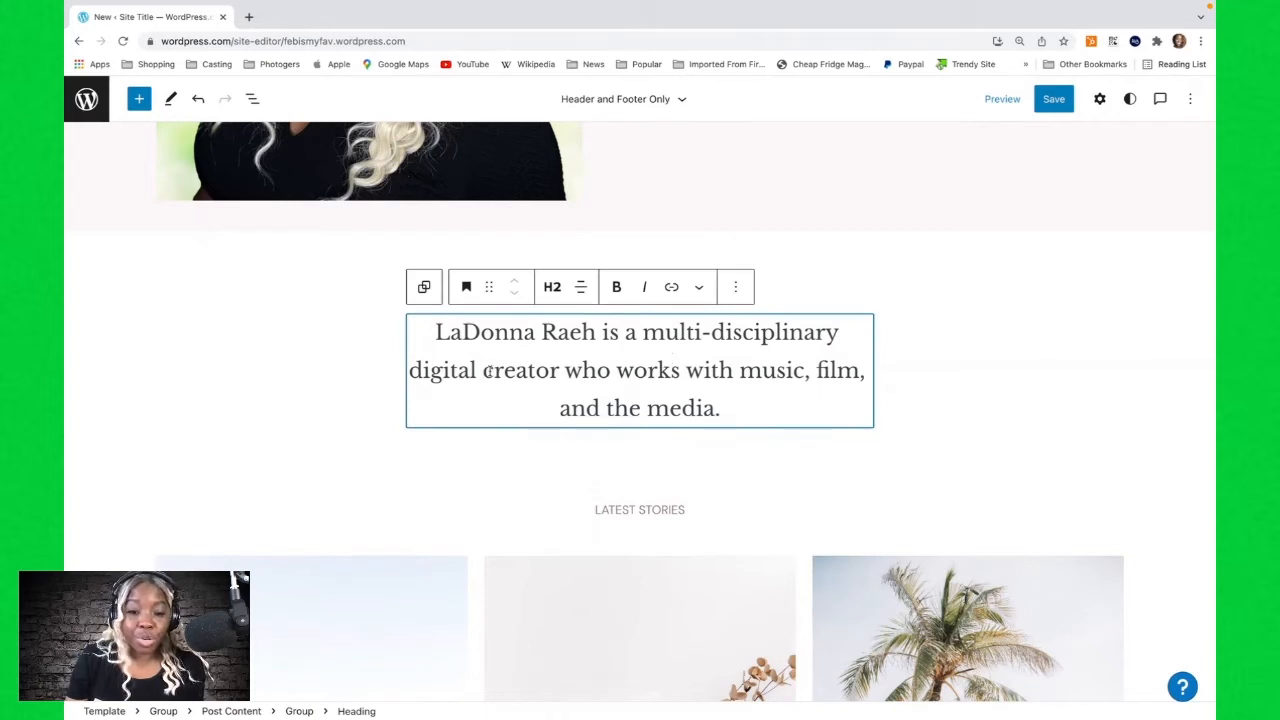
# Examine the Latest Stories label and the post cards with their featured images and titles.
pyautogui.scroll(-2, 490, 375)
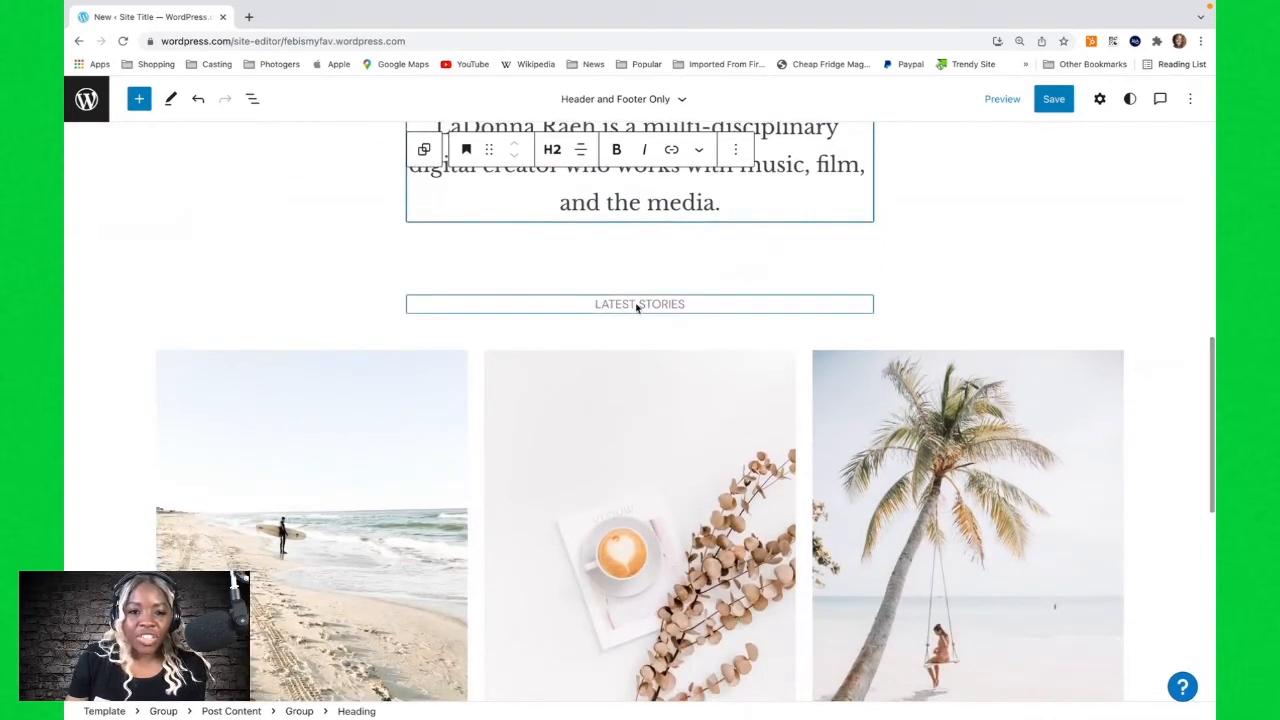
pyautogui.click(623, 305)
pyautogui.moveTo(684, 303); pyautogui.dragTo(565, 304)
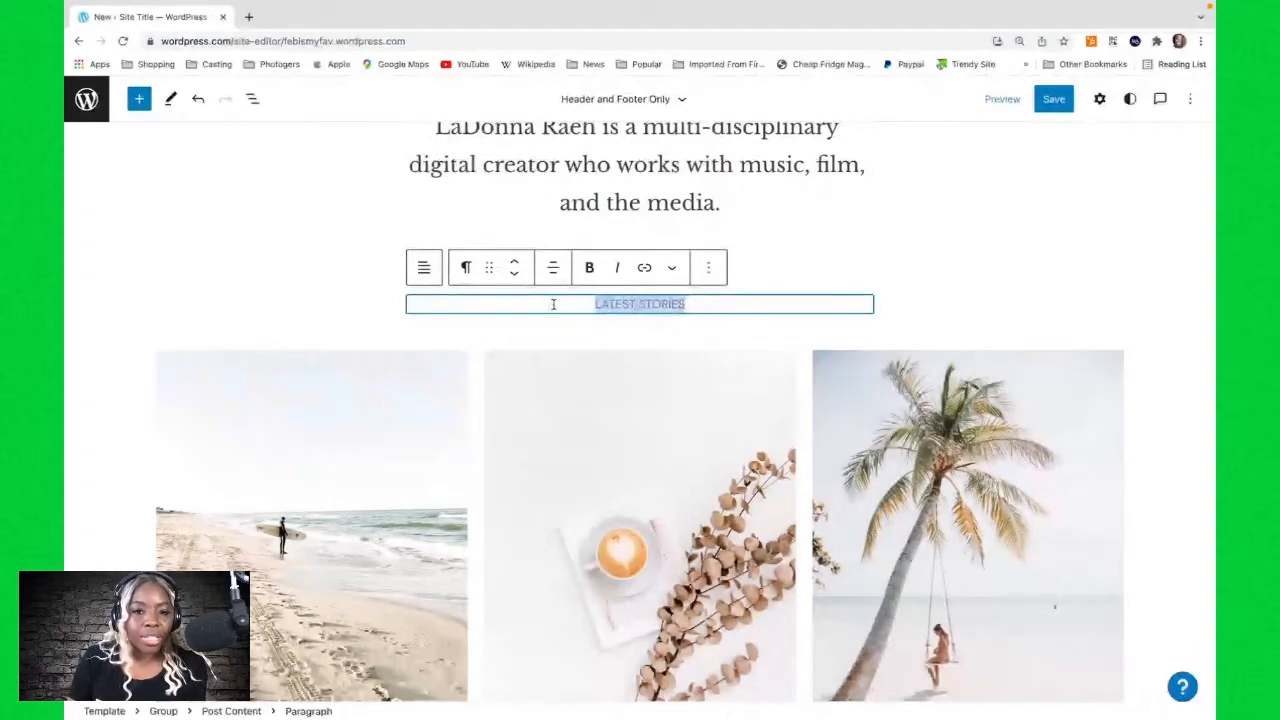
pyautogui.scroll(-2, 493, 361)
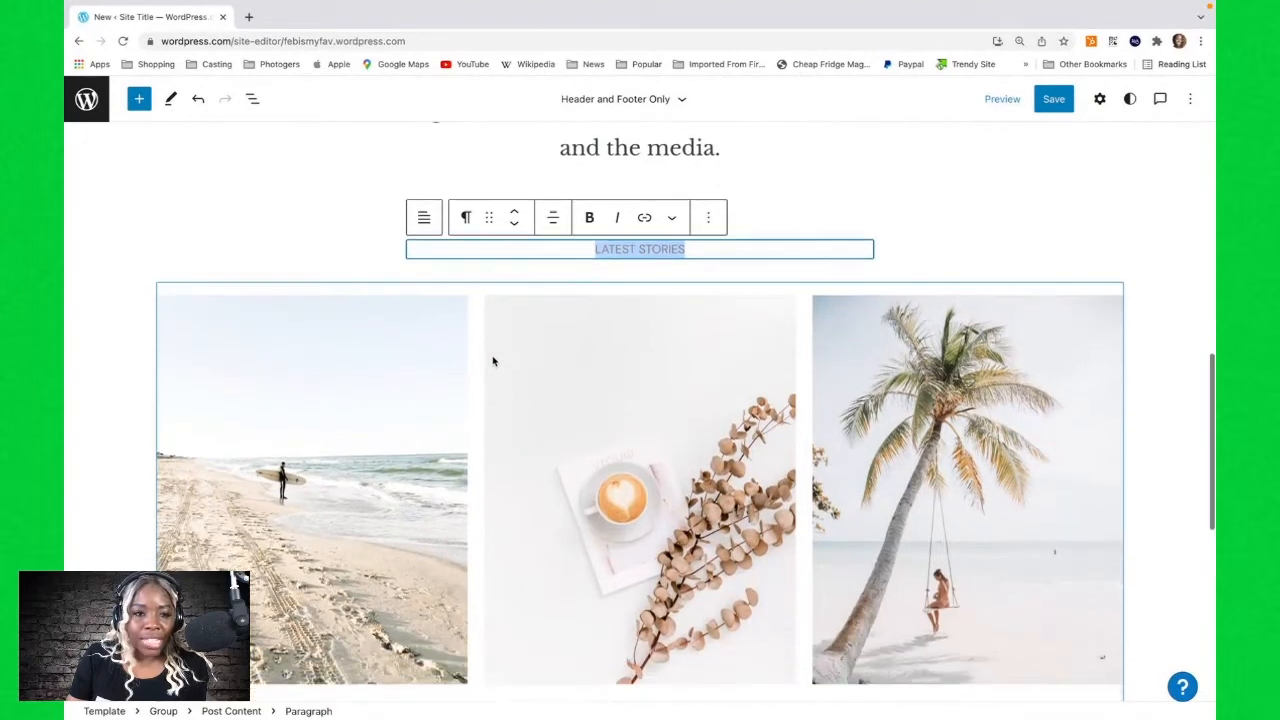
pyautogui.scroll(-3, 493, 361)
pyautogui.click(333, 233)
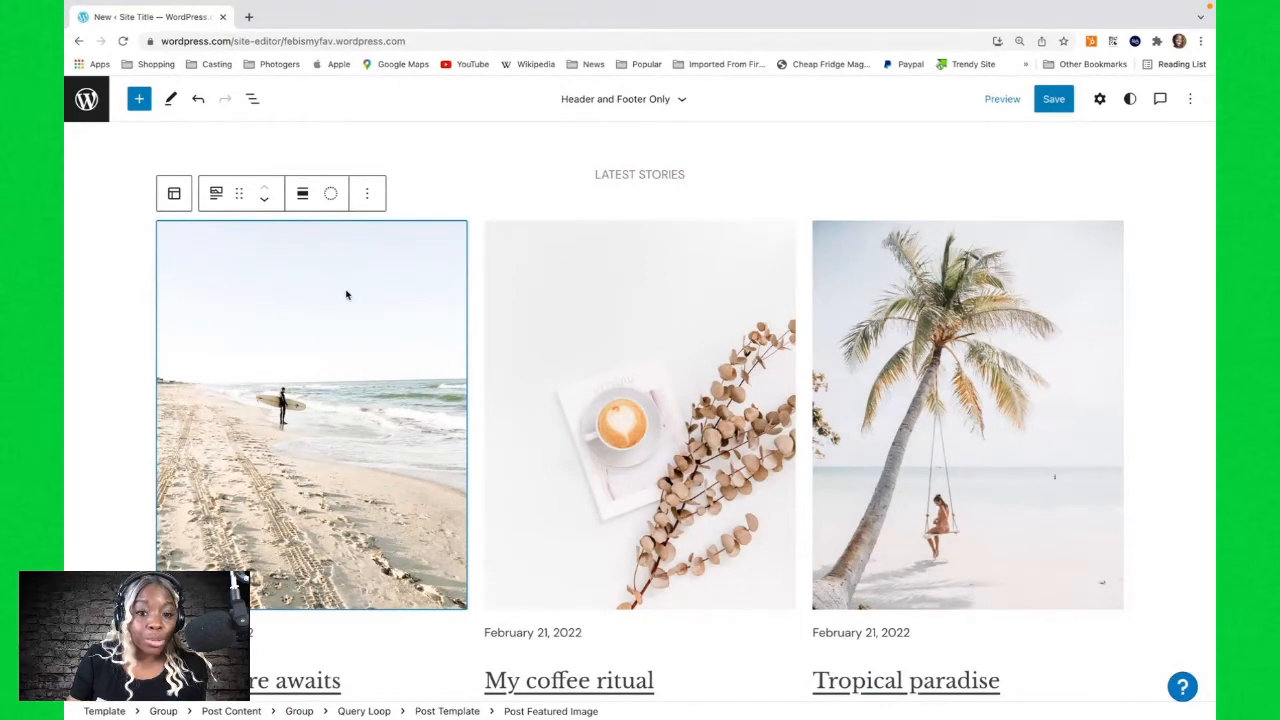
pyautogui.scroll(-5, 347, 294)
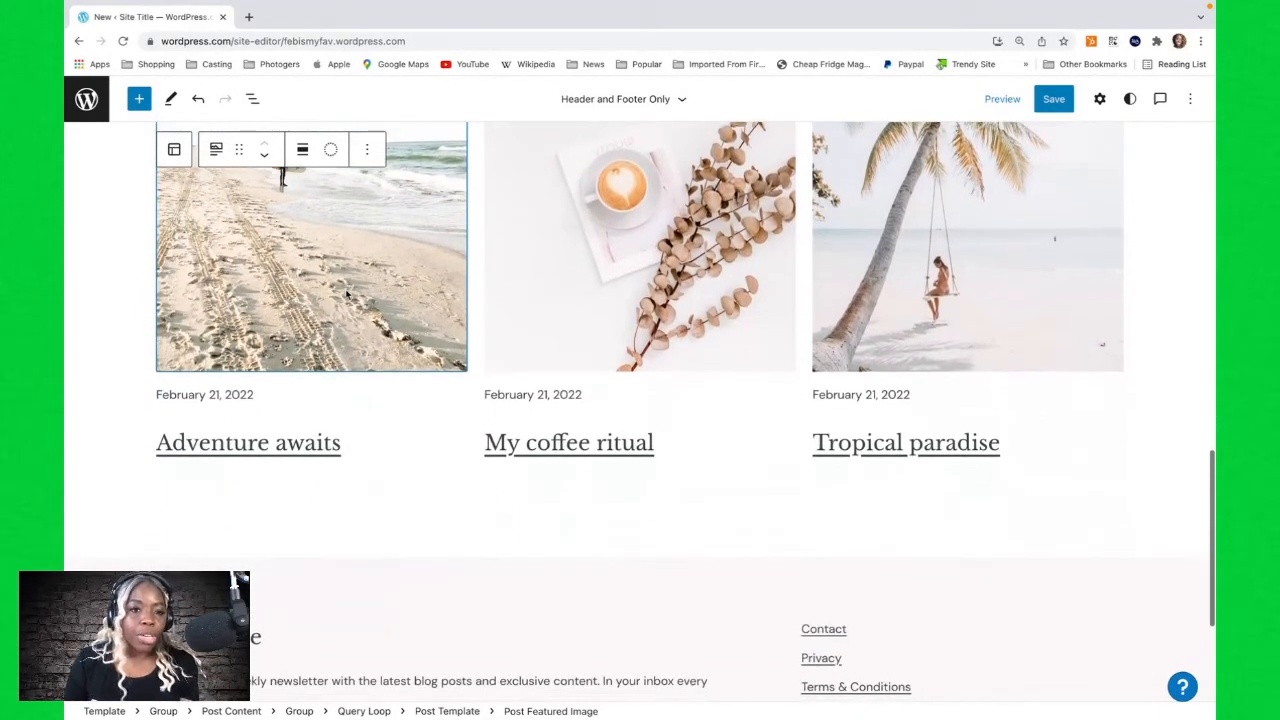
pyautogui.scroll(-5, 347, 294)
pyautogui.scroll(6, 347, 294)
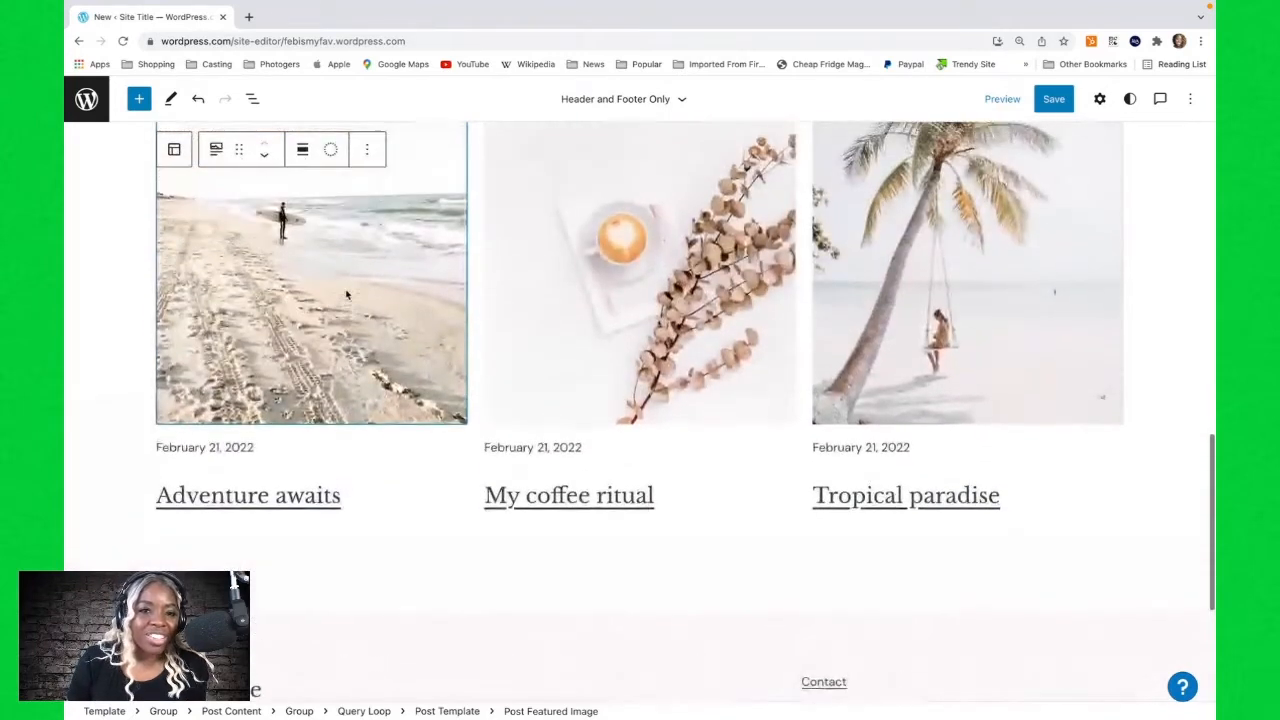
pyautogui.scroll(4, 347, 294)
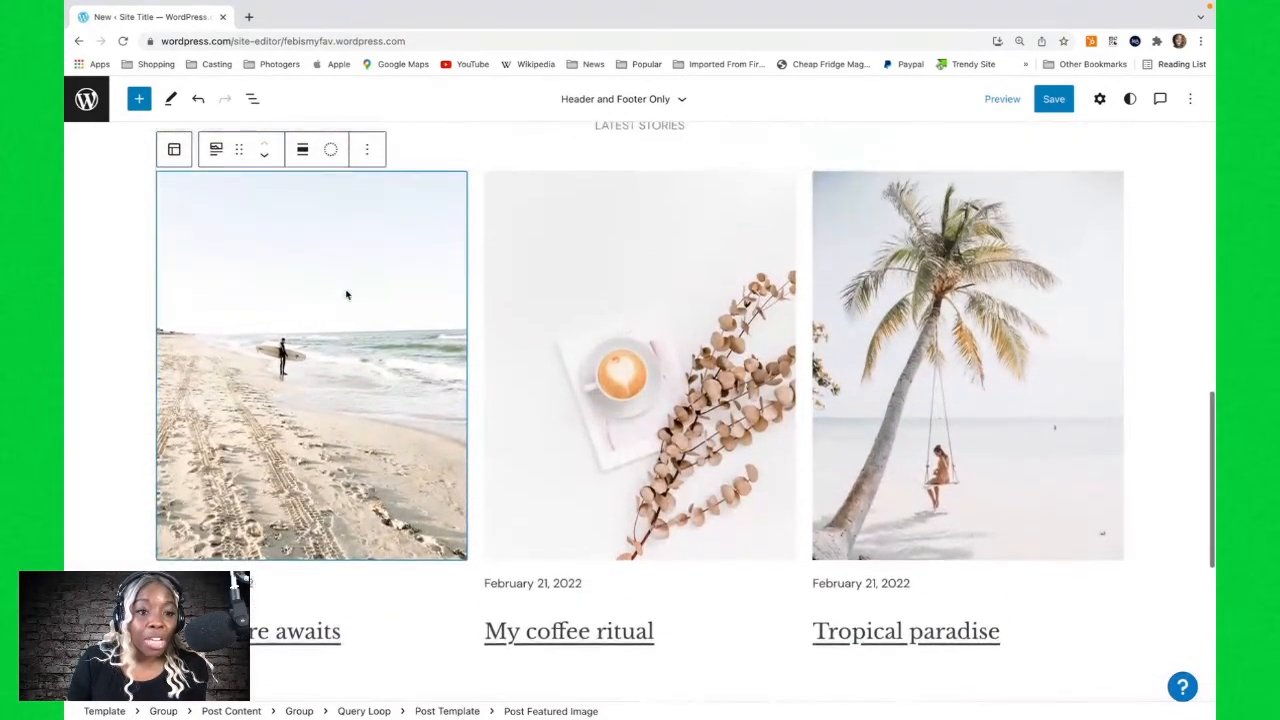
pyautogui.scroll(-3, 362, 502)
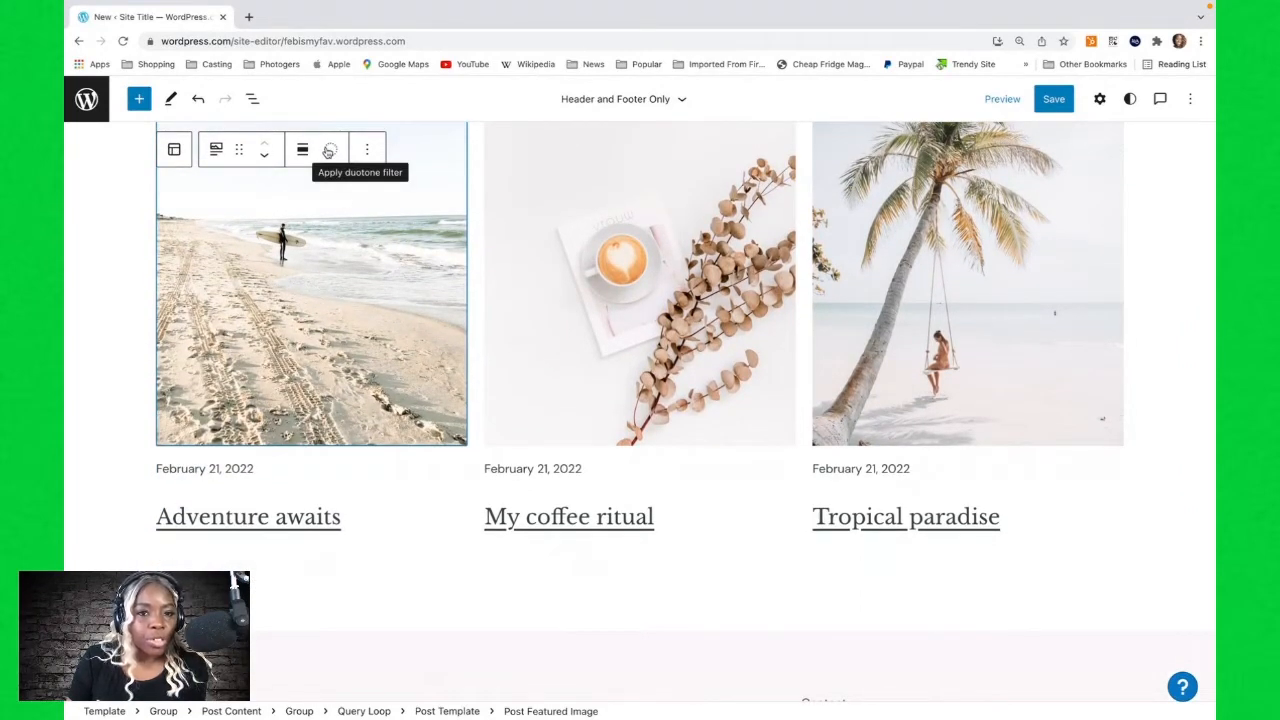
pyautogui.scroll(4, 364, 267)
pyautogui.scroll(-1, 364, 267)
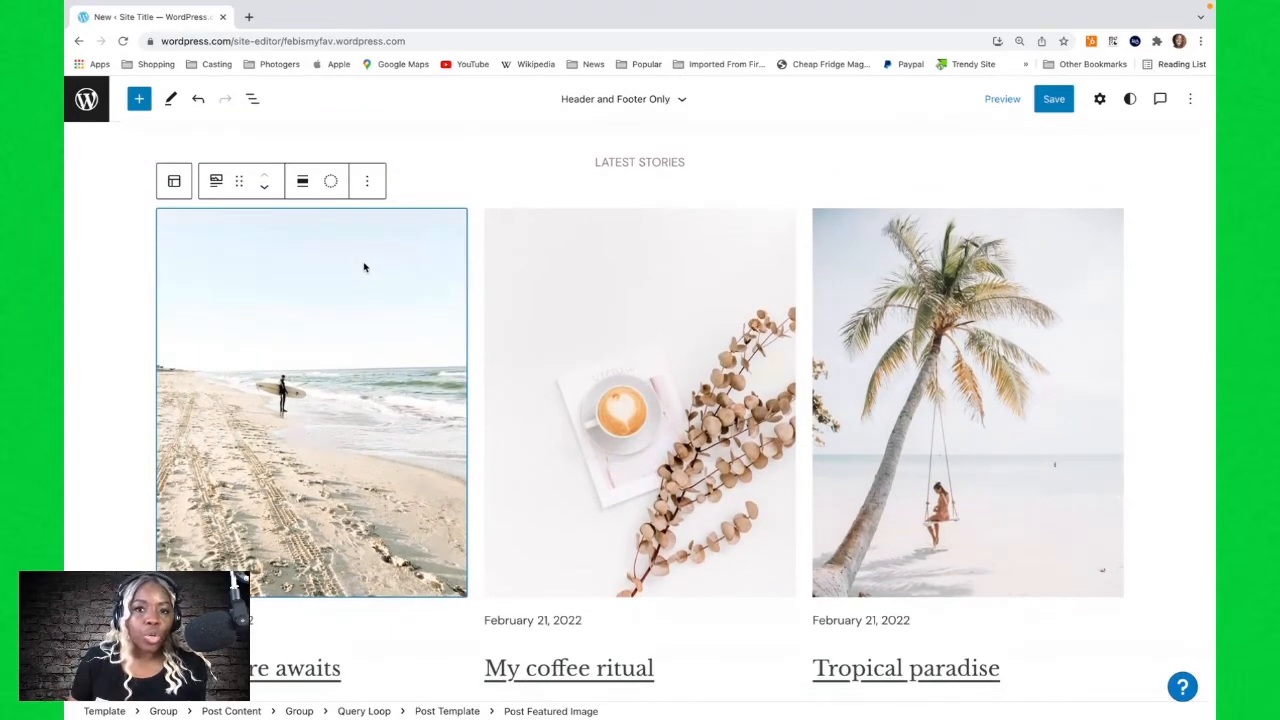
pyautogui.click(634, 315)
pyautogui.scroll(-3, 237, 503)
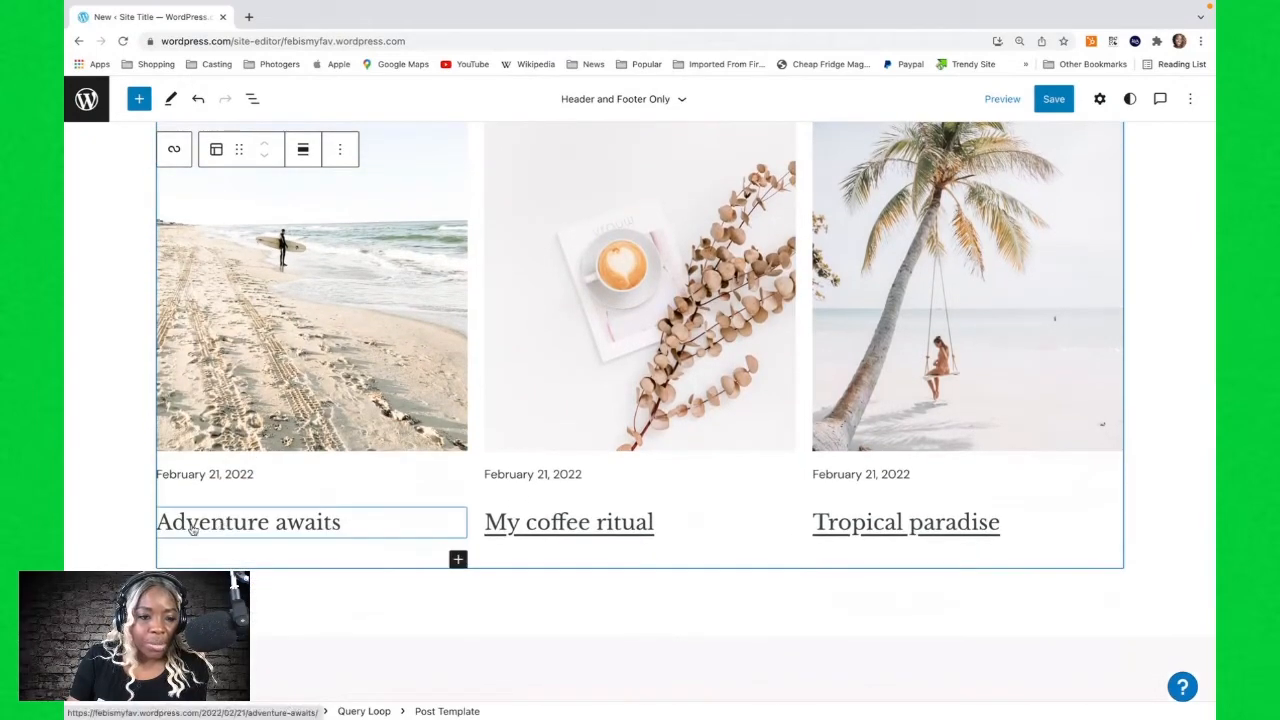
pyautogui.click(248, 528)
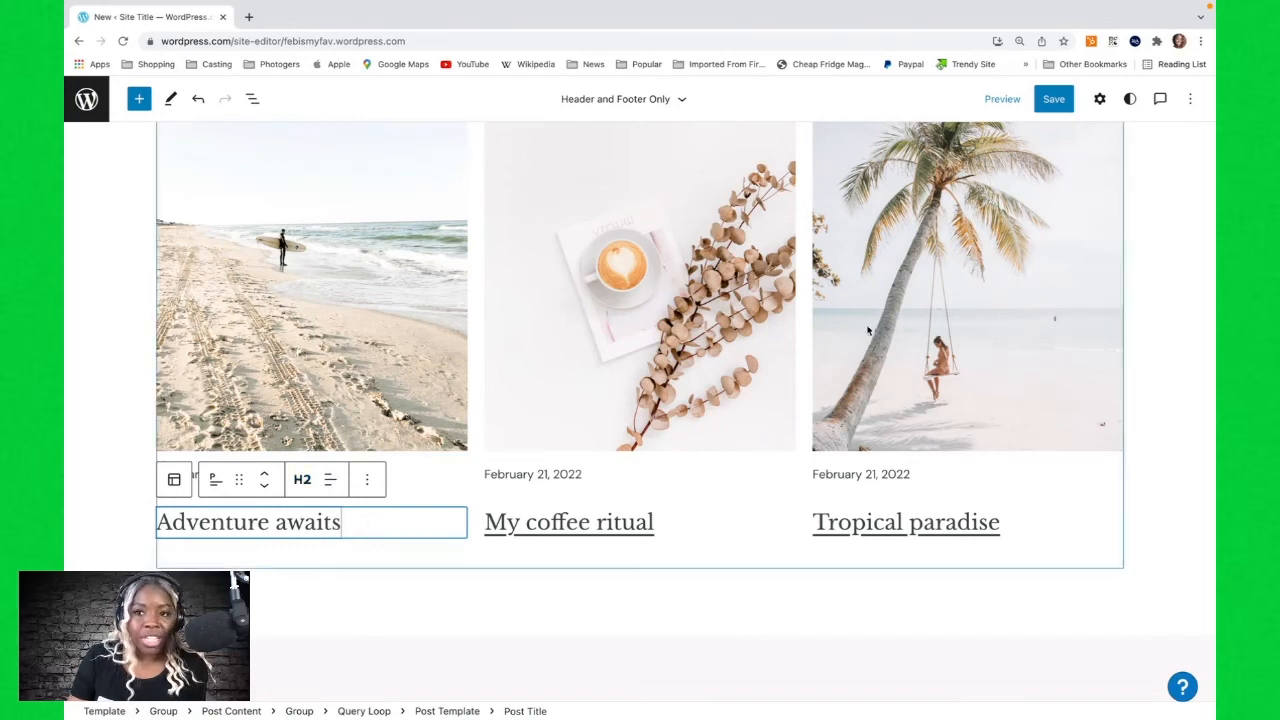
# Save the changes made in the site editor.
pyautogui.scroll(10, 870, 289)
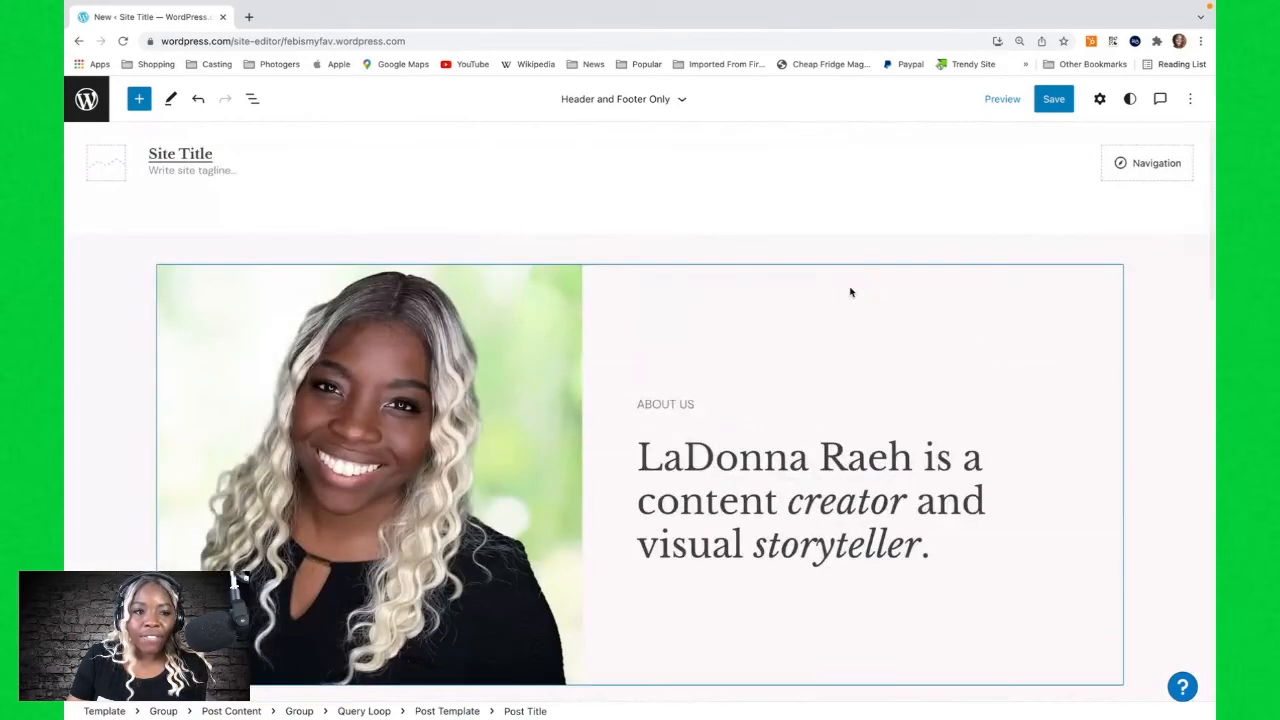
pyautogui.click(170, 155)
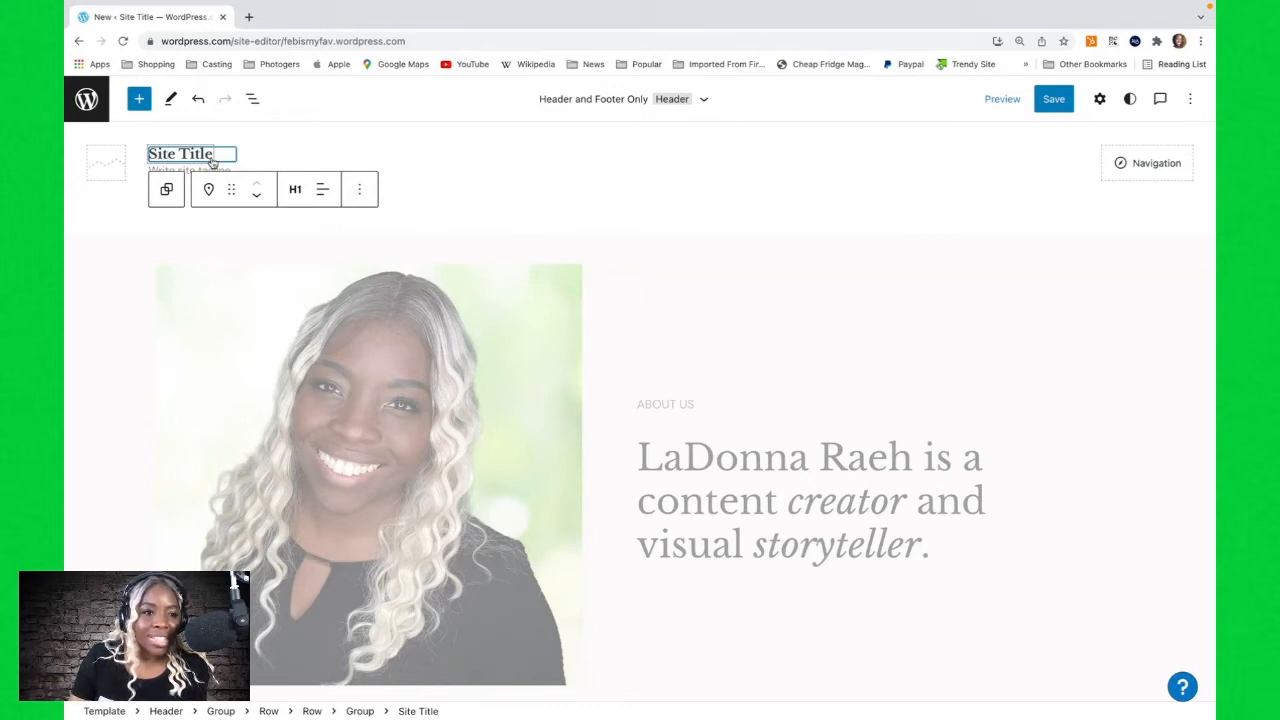
pyautogui.click(1148, 167)
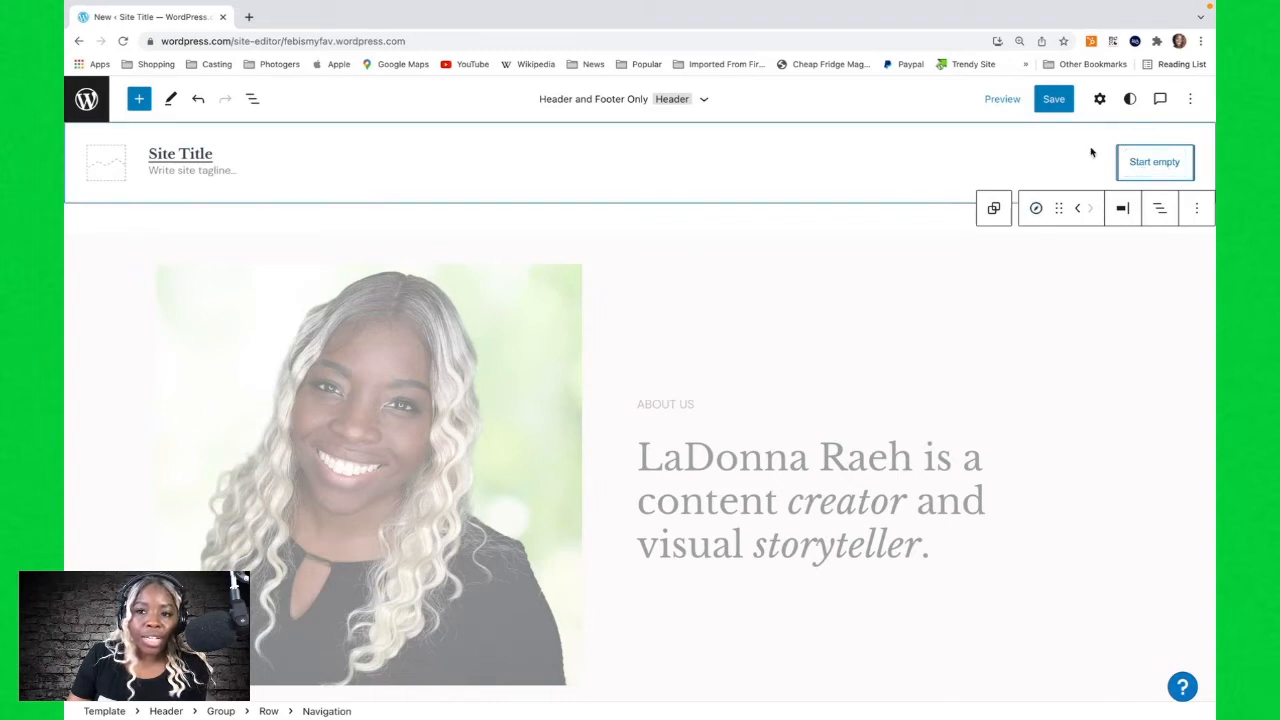
pyautogui.click(1054, 100)
pyautogui.click(1055, 101)
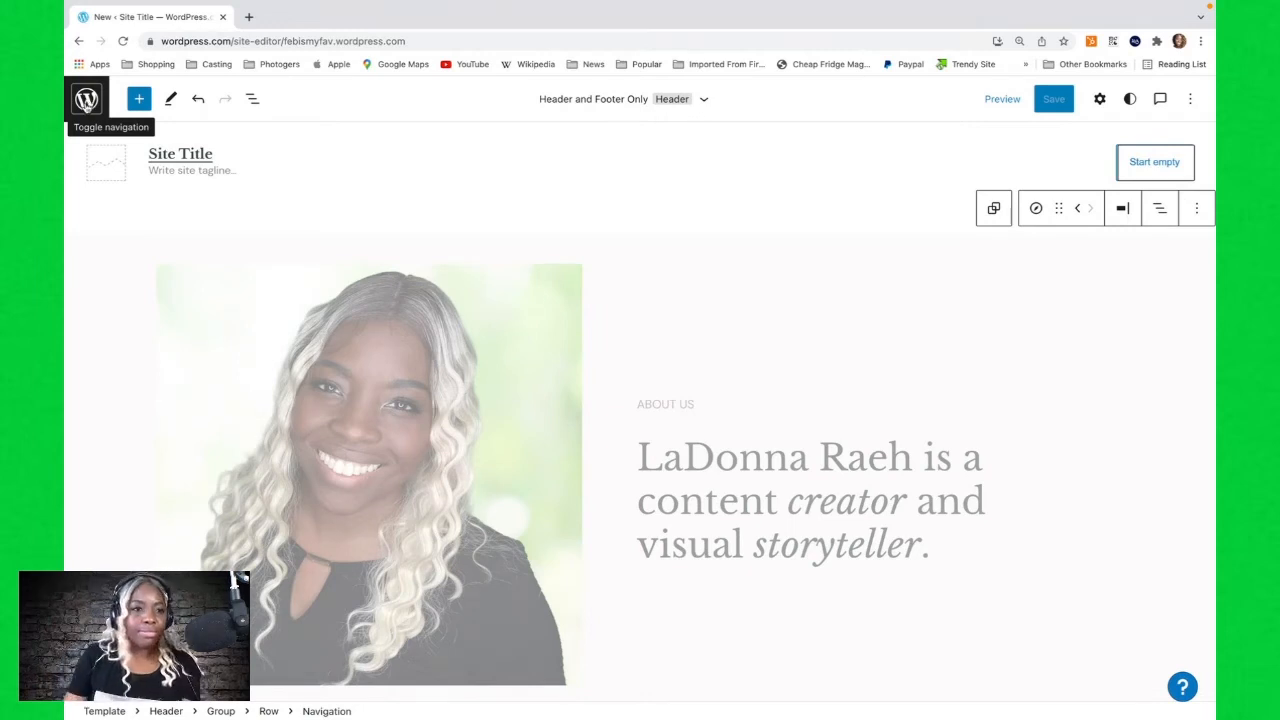
# Leave the site editor for the dashboard home and open the task to give the site a name.
pyautogui.click(87, 104)
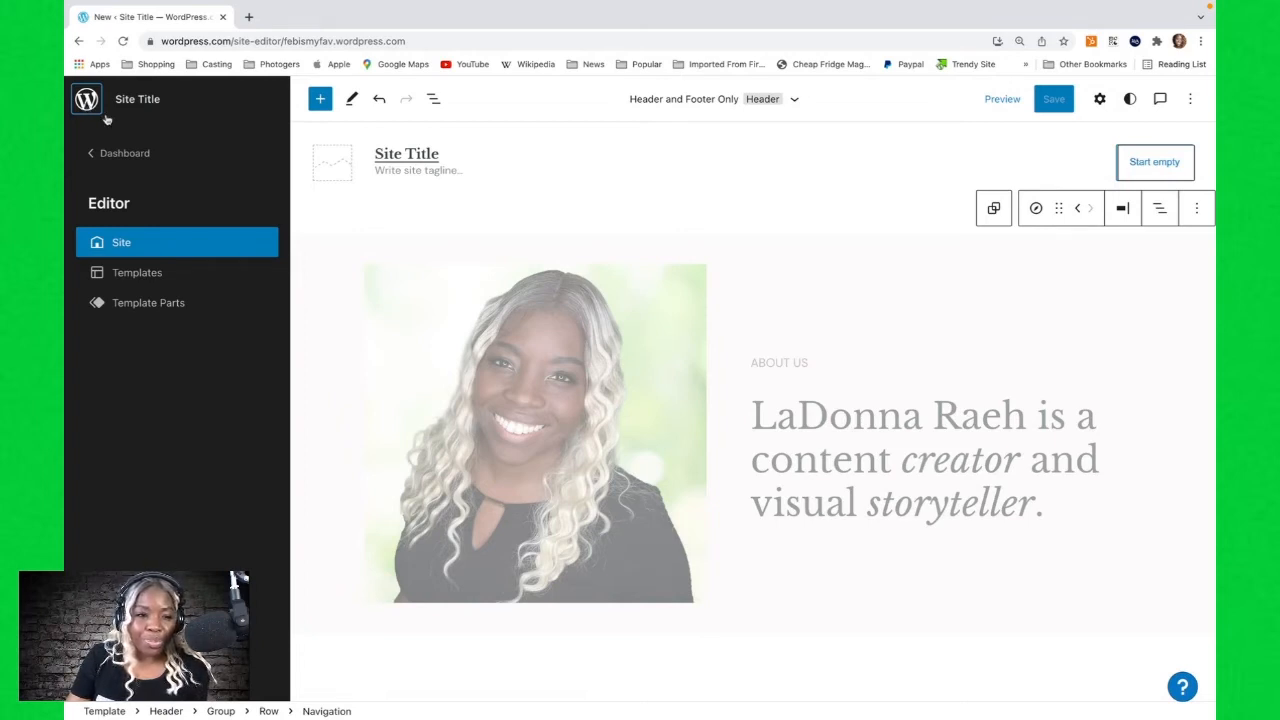
pyautogui.click(137, 156)
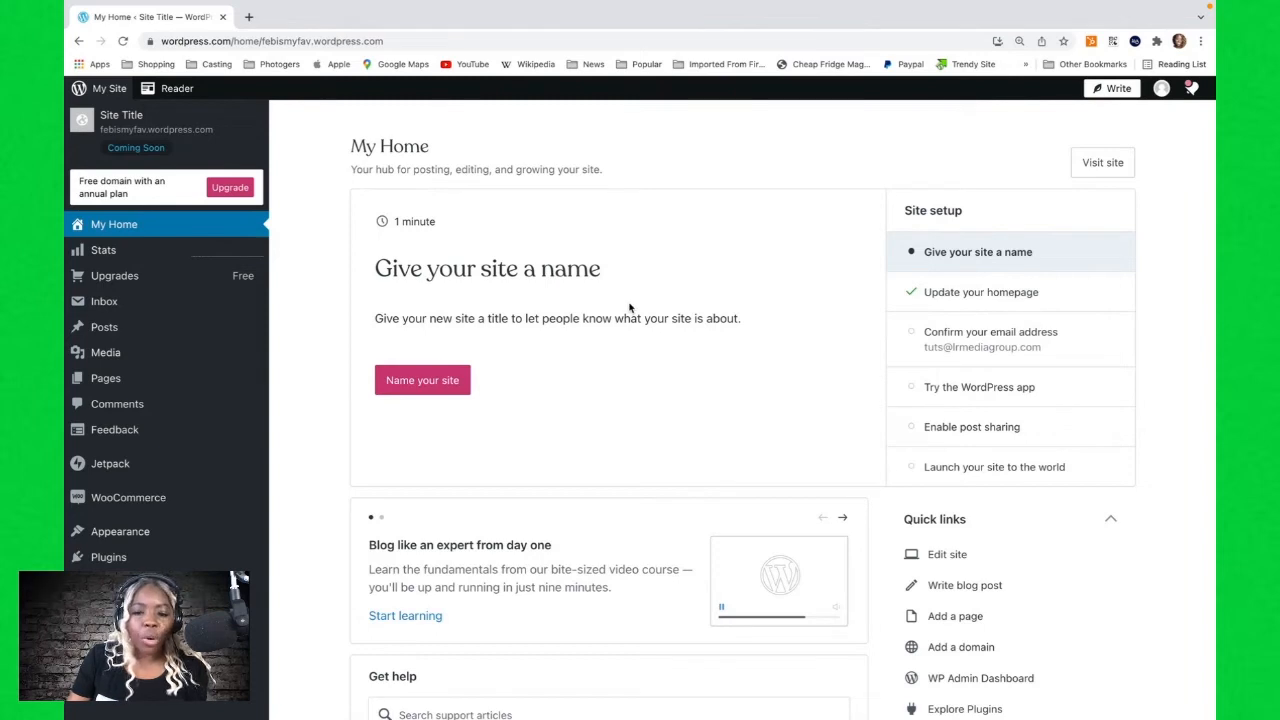
pyautogui.scroll(-2, 630, 308)
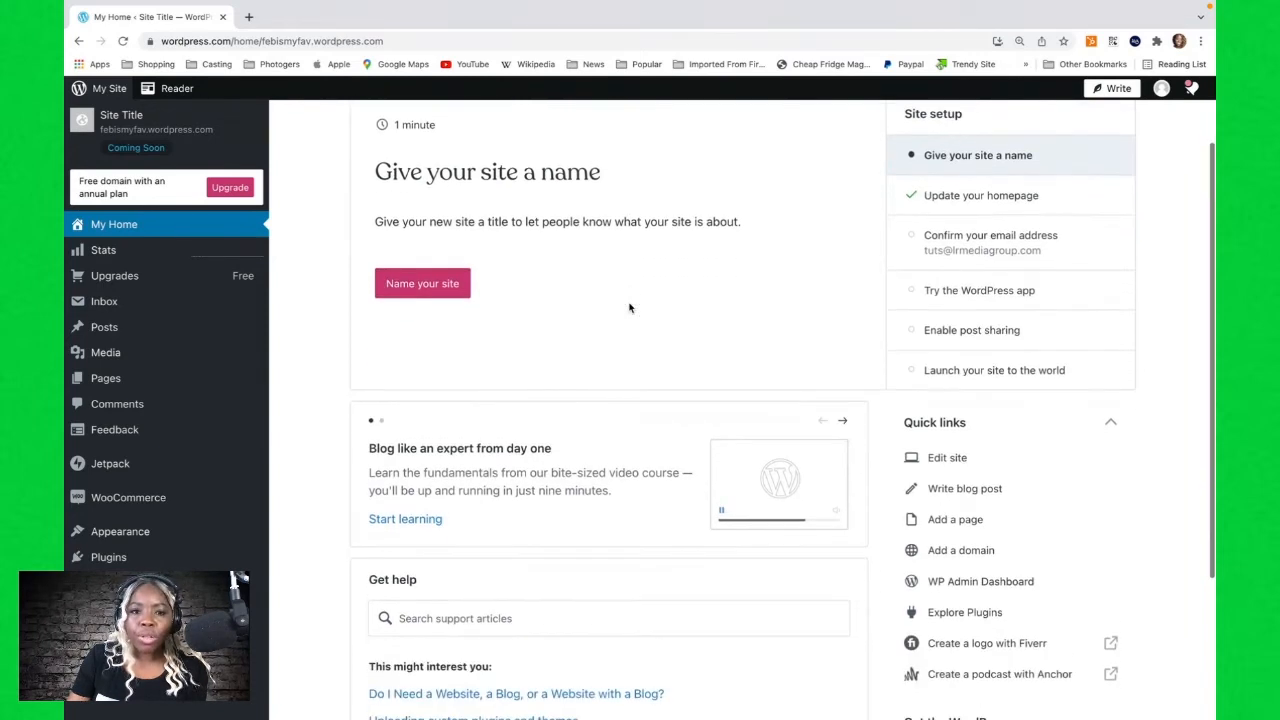
pyautogui.scroll(-4, 630, 308)
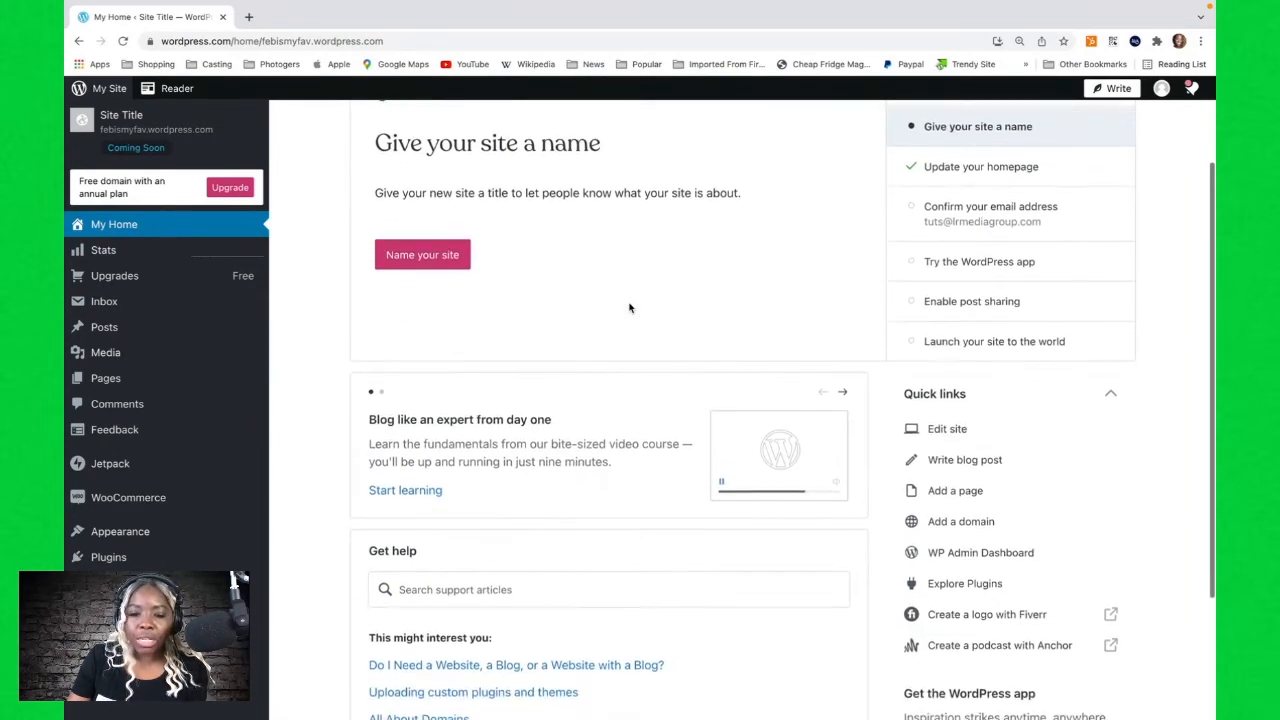
pyautogui.scroll(6, 630, 308)
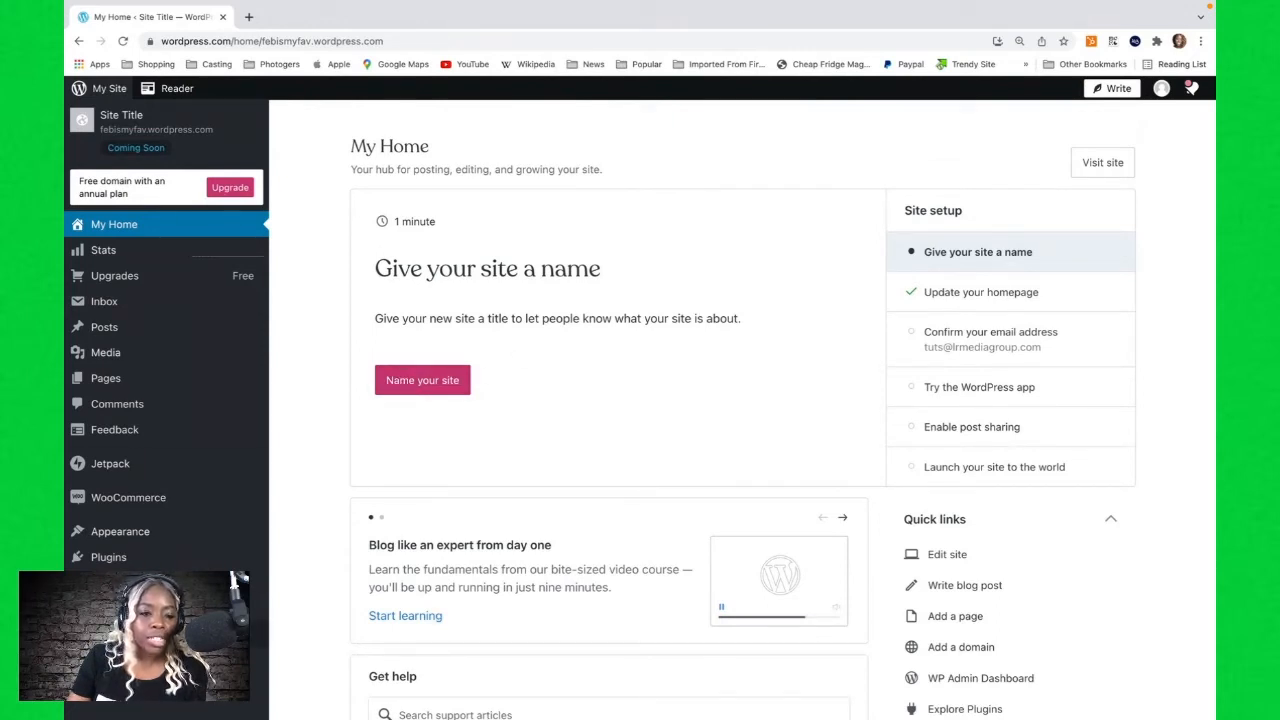
pyautogui.moveTo(132, 538)
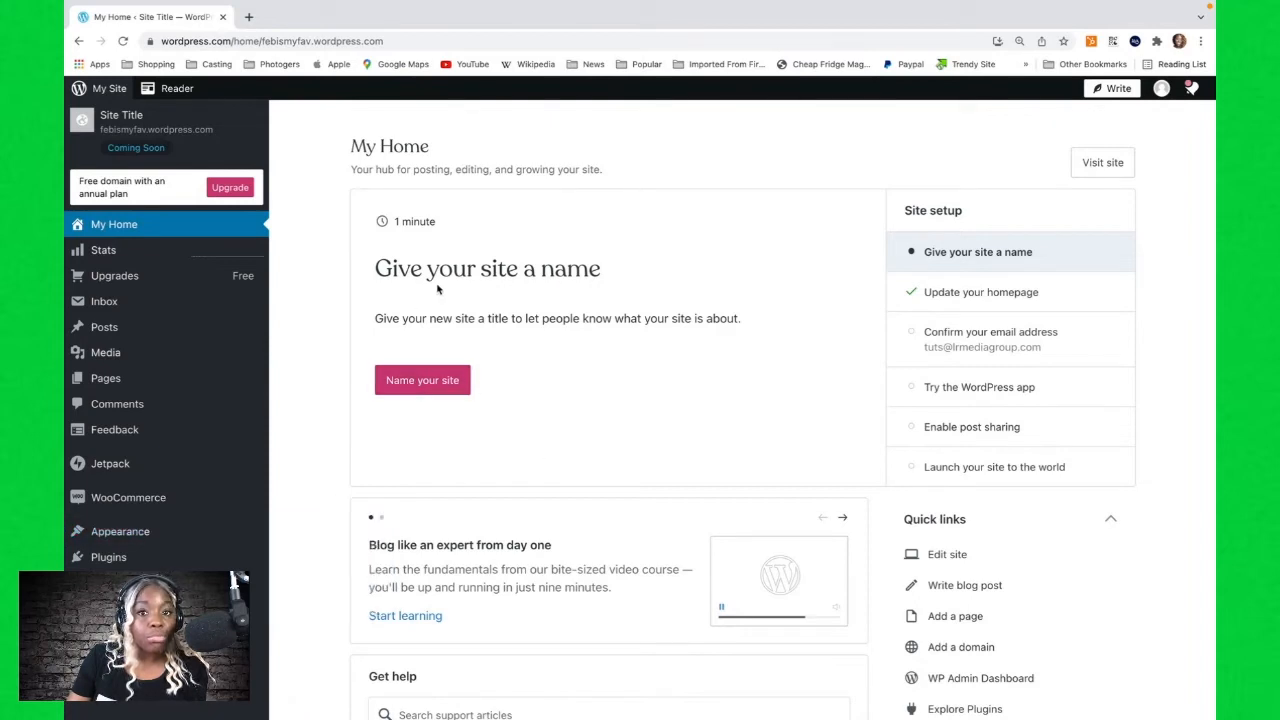
pyautogui.click(419, 383)
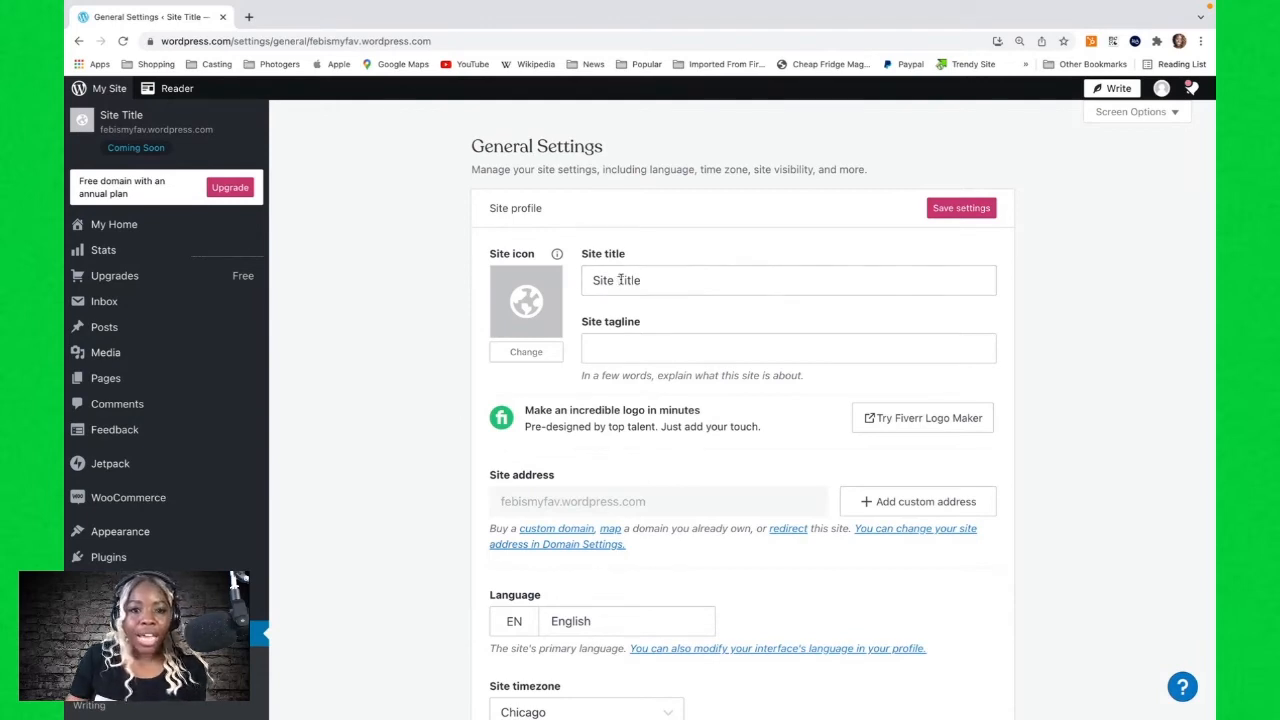
# Set the site title to February Platform and the tagline to Where Media Matters.
pyautogui.click(621, 280)
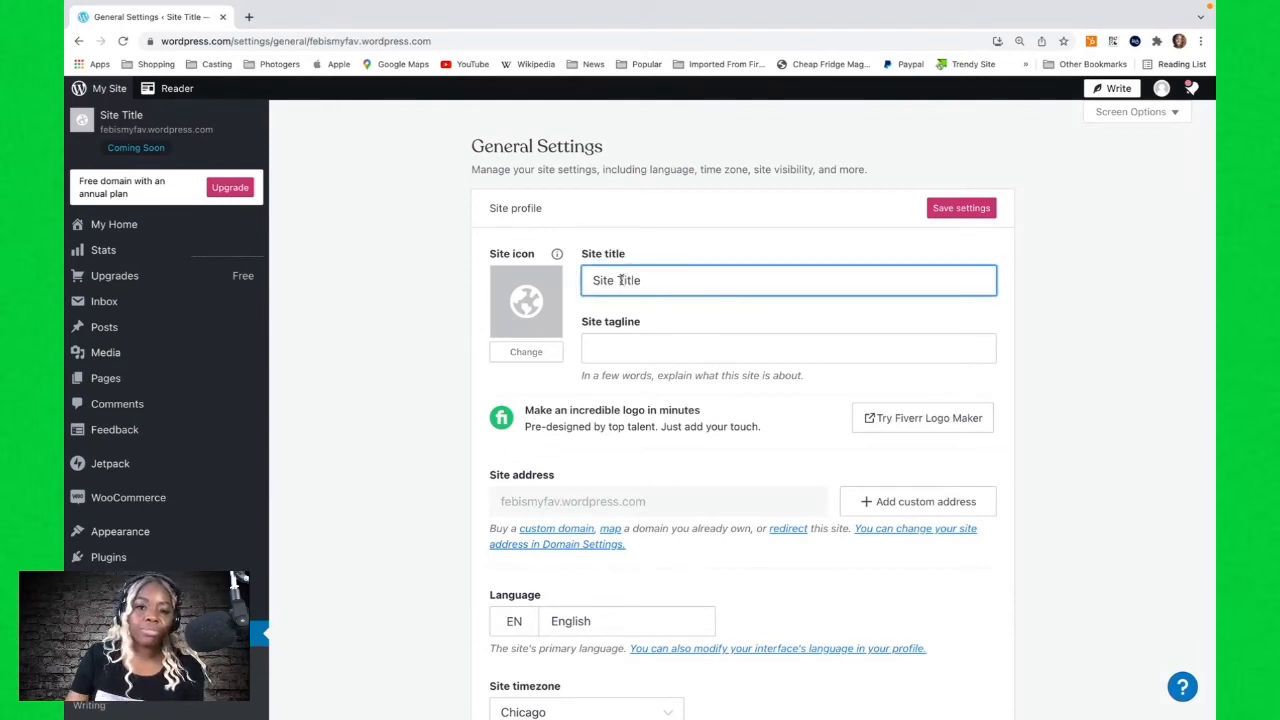
pyautogui.tripleClick(621, 280)
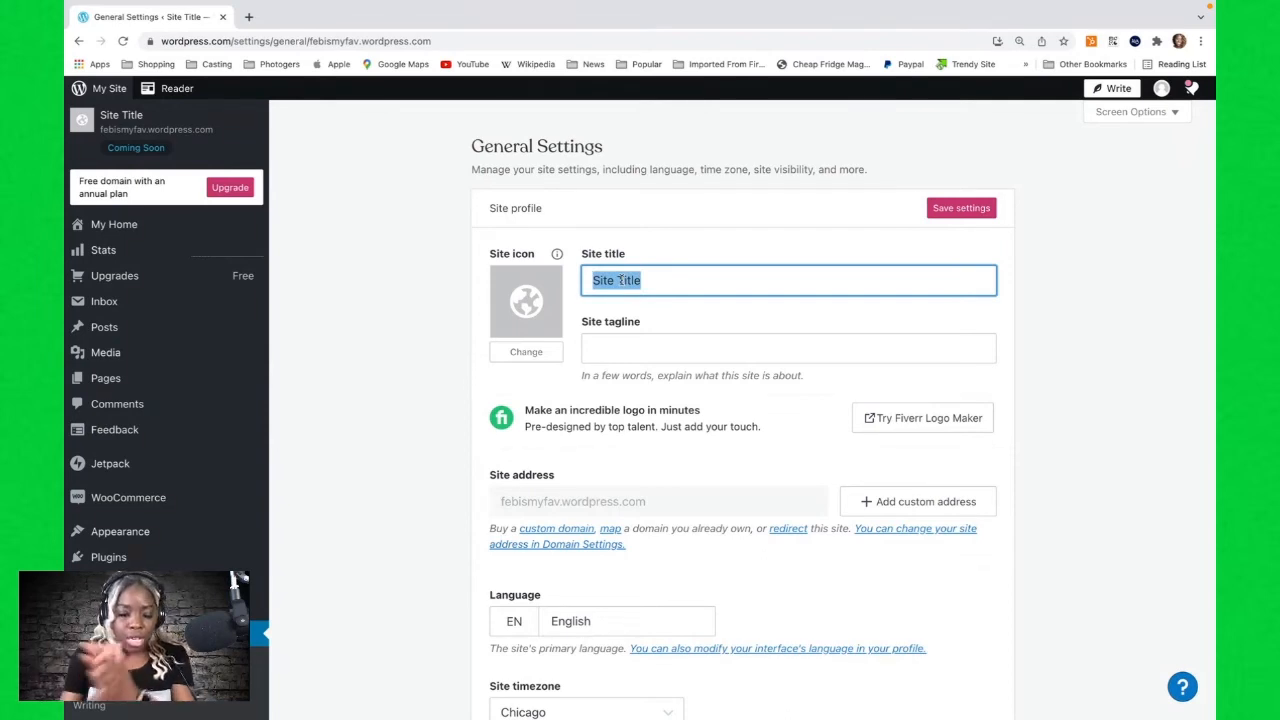
pyautogui.write('February')
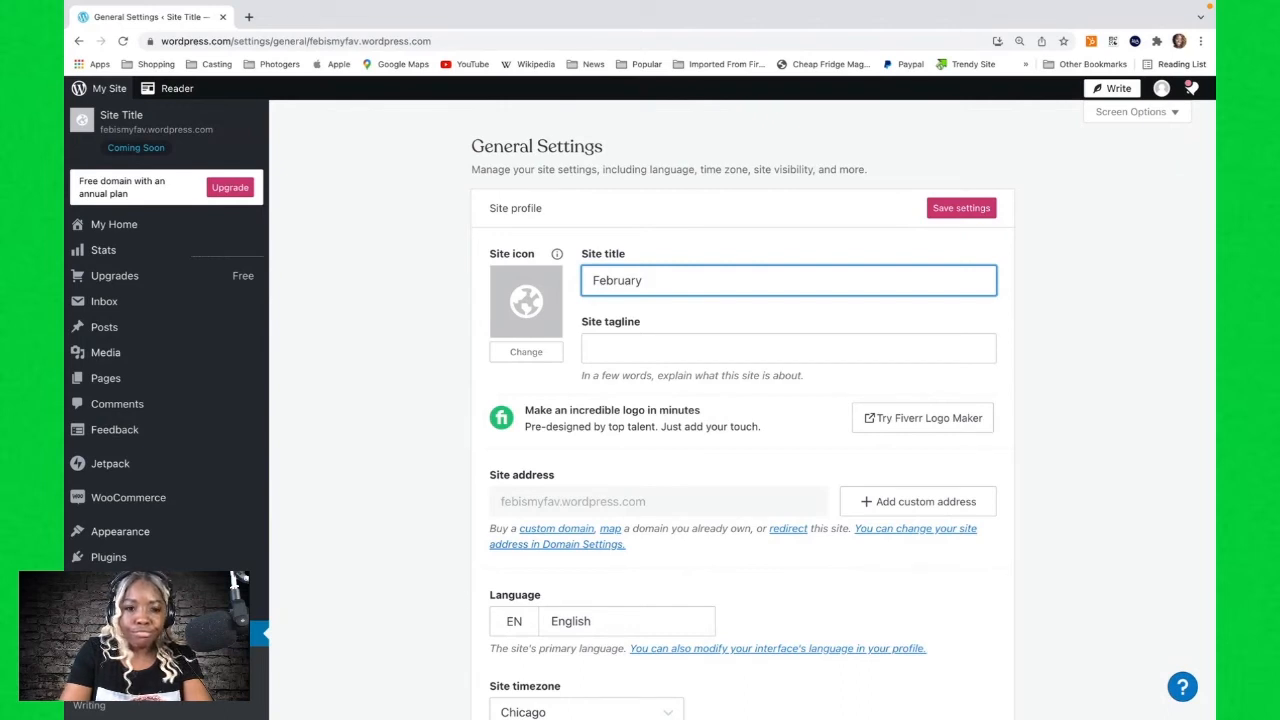
pyautogui.write(' Platform')
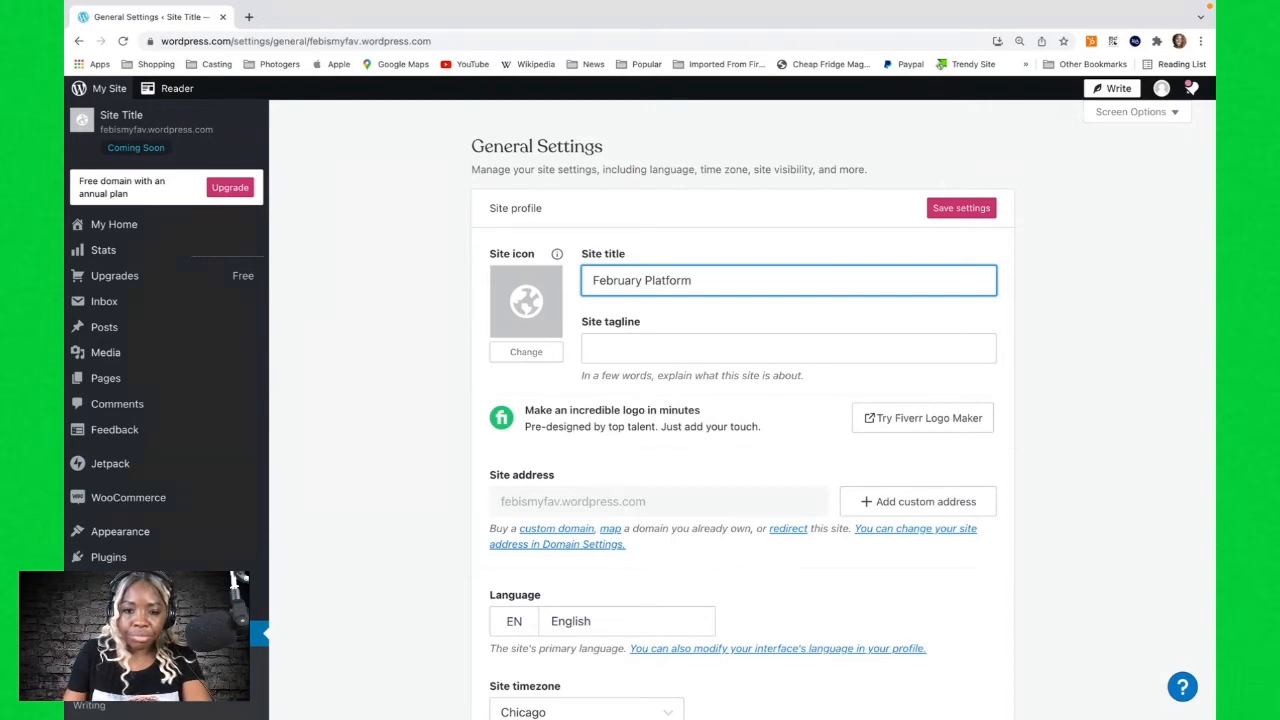
pyautogui.click(611, 347)
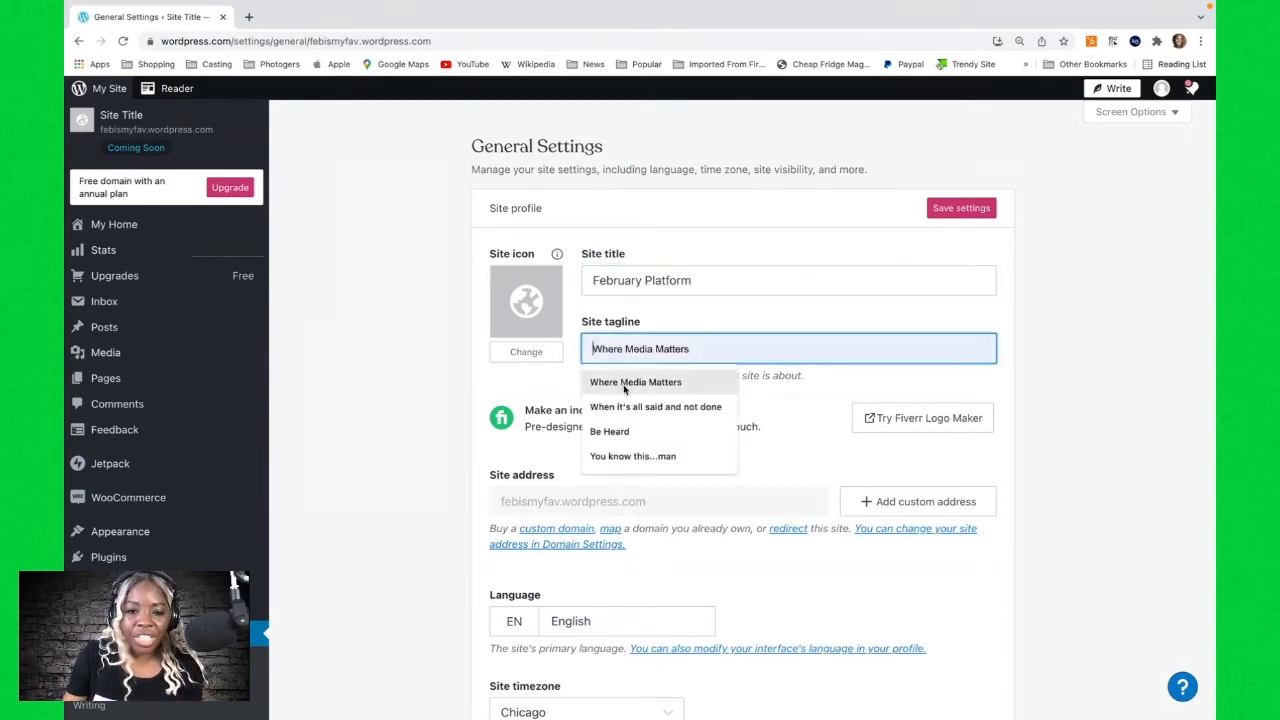
pyautogui.click(625, 384)
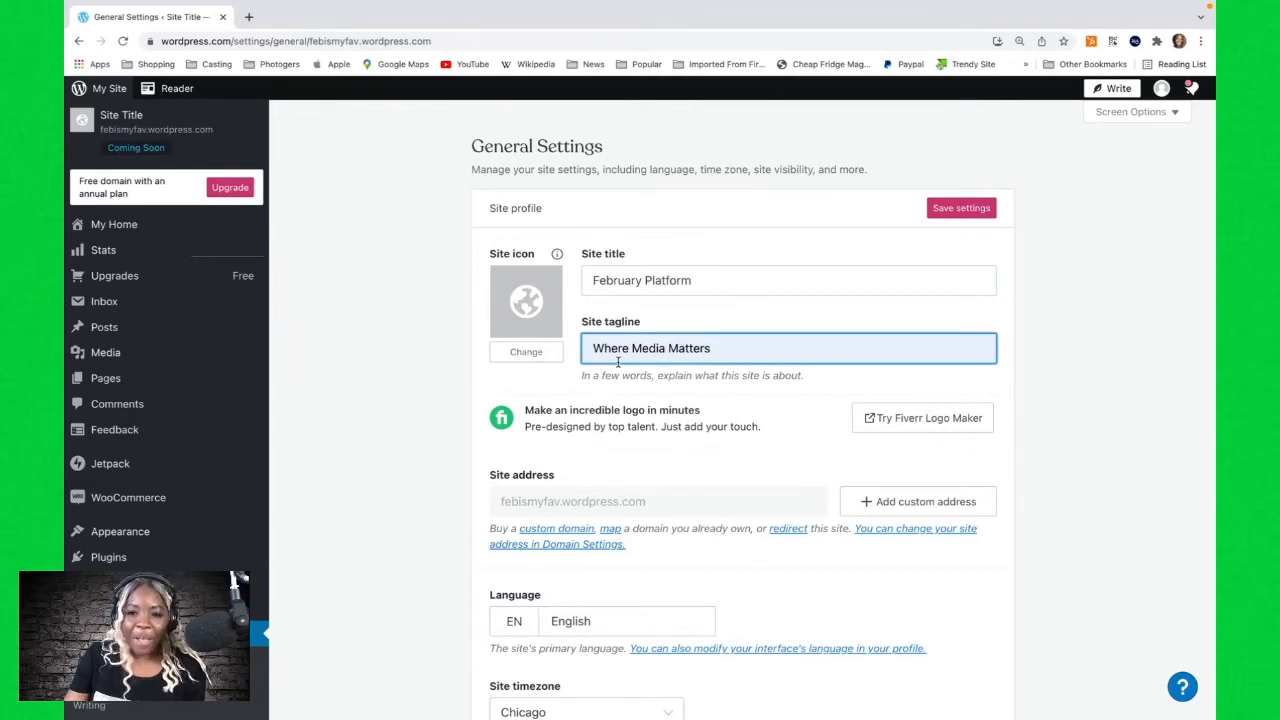
# Set the site icon to the headshot photo from the media library, keeping the full crop.
pyautogui.scroll(-1, 618, 362)
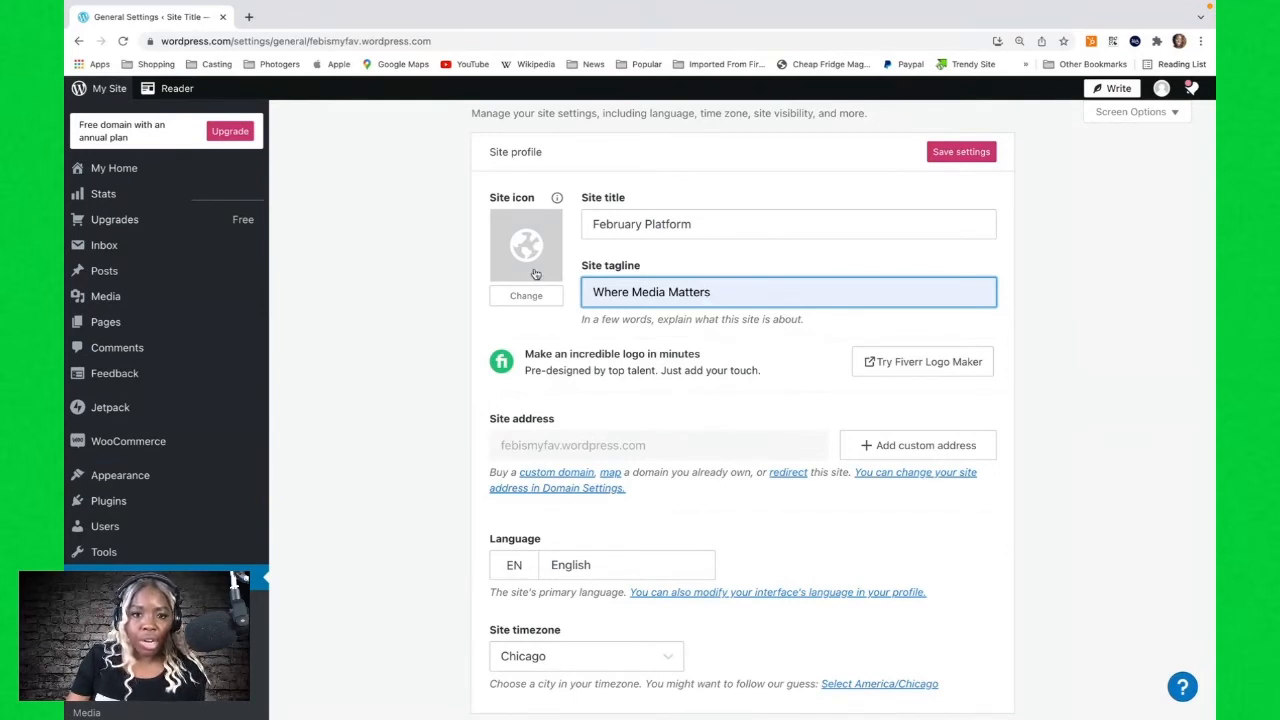
pyautogui.click(528, 250)
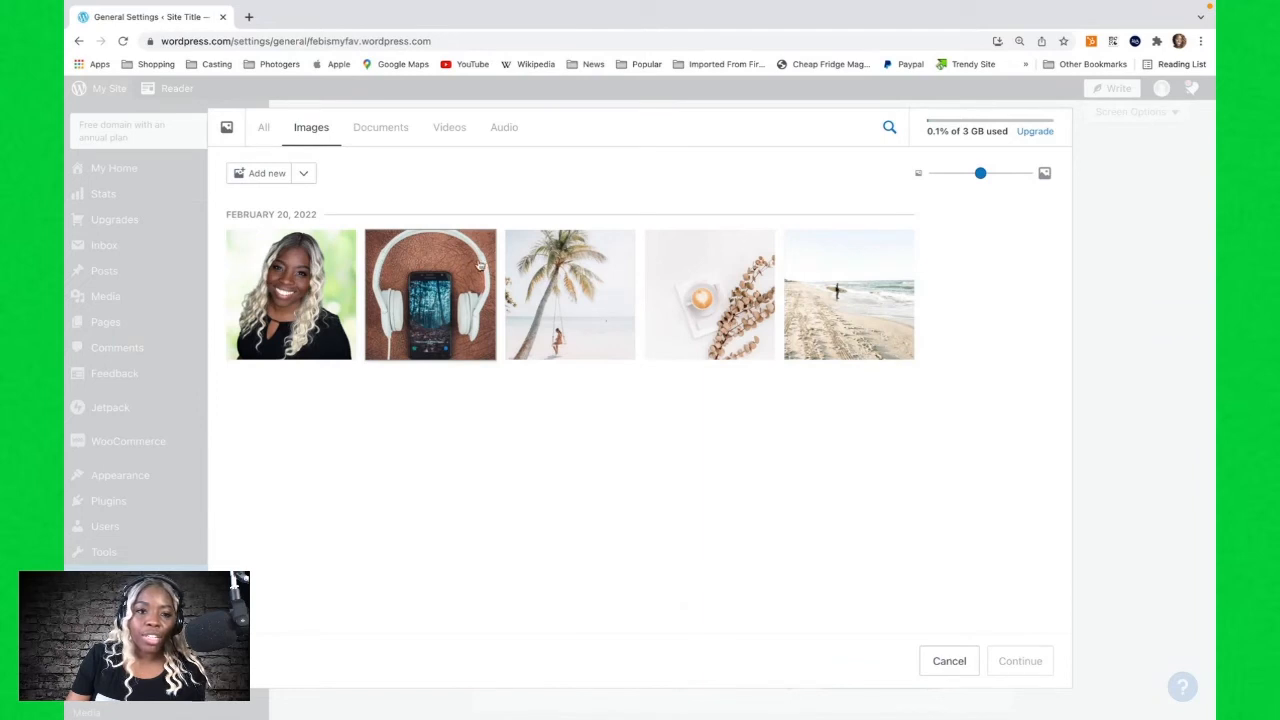
pyautogui.click(283, 285)
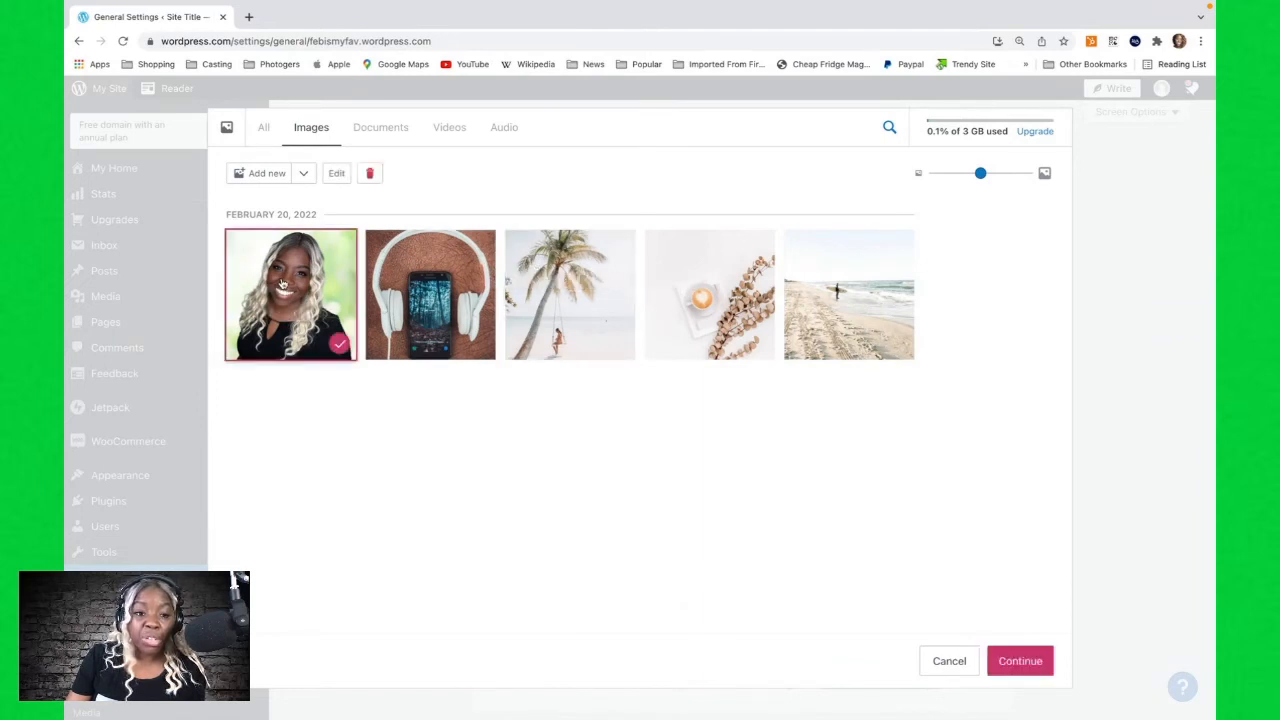
pyautogui.click(1022, 665)
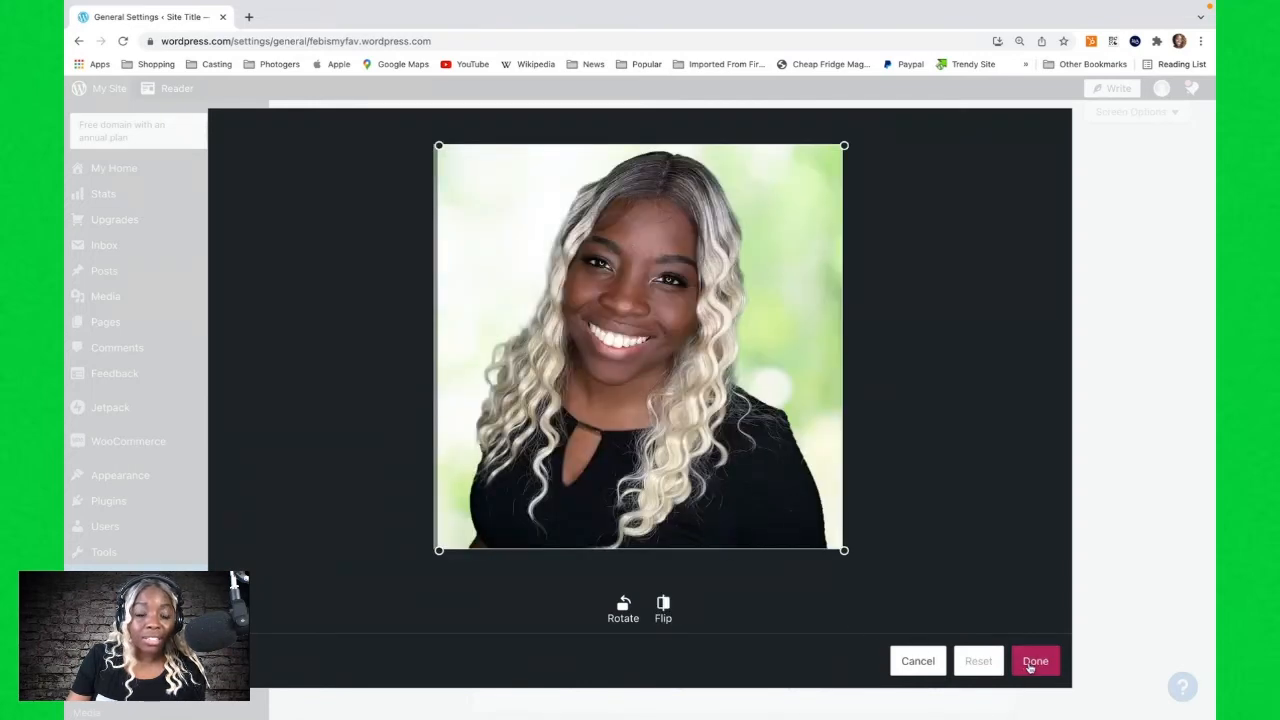
pyautogui.click(1033, 663)
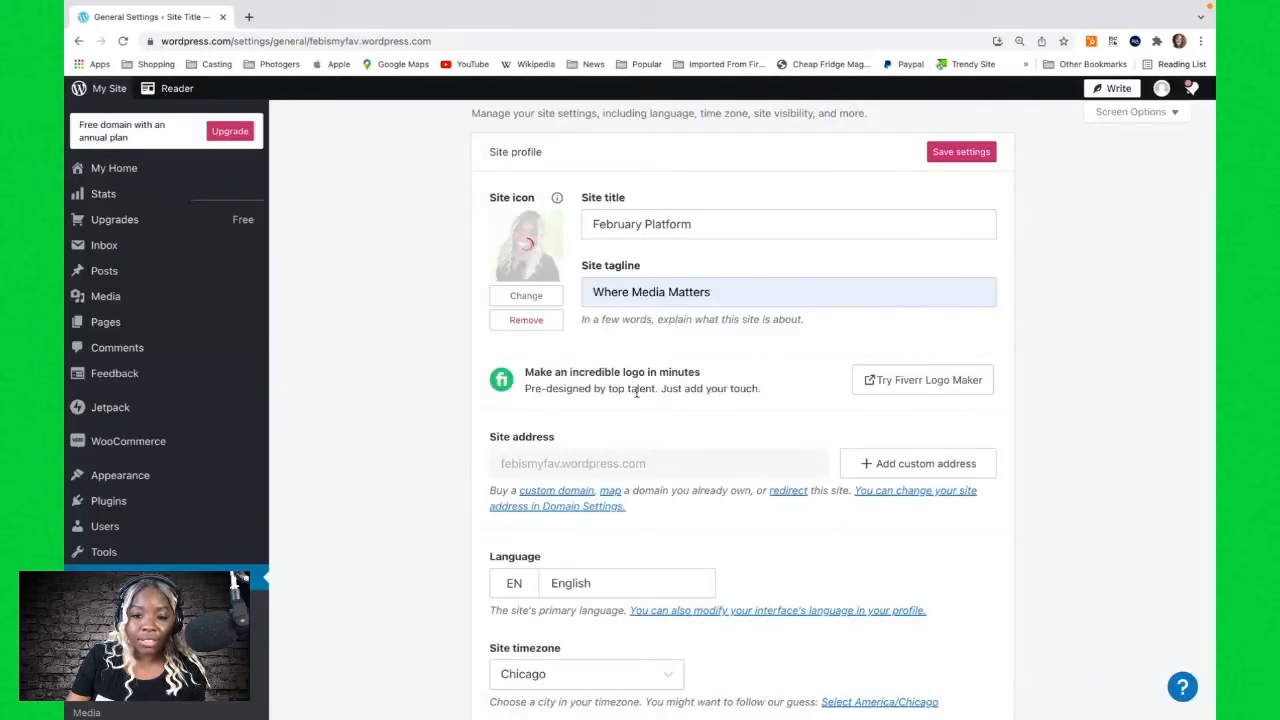
# Launch the site on its free wordpress.com address, skipping the domain purchase and starting with a free site.
pyautogui.scroll(-1, 657, 439)
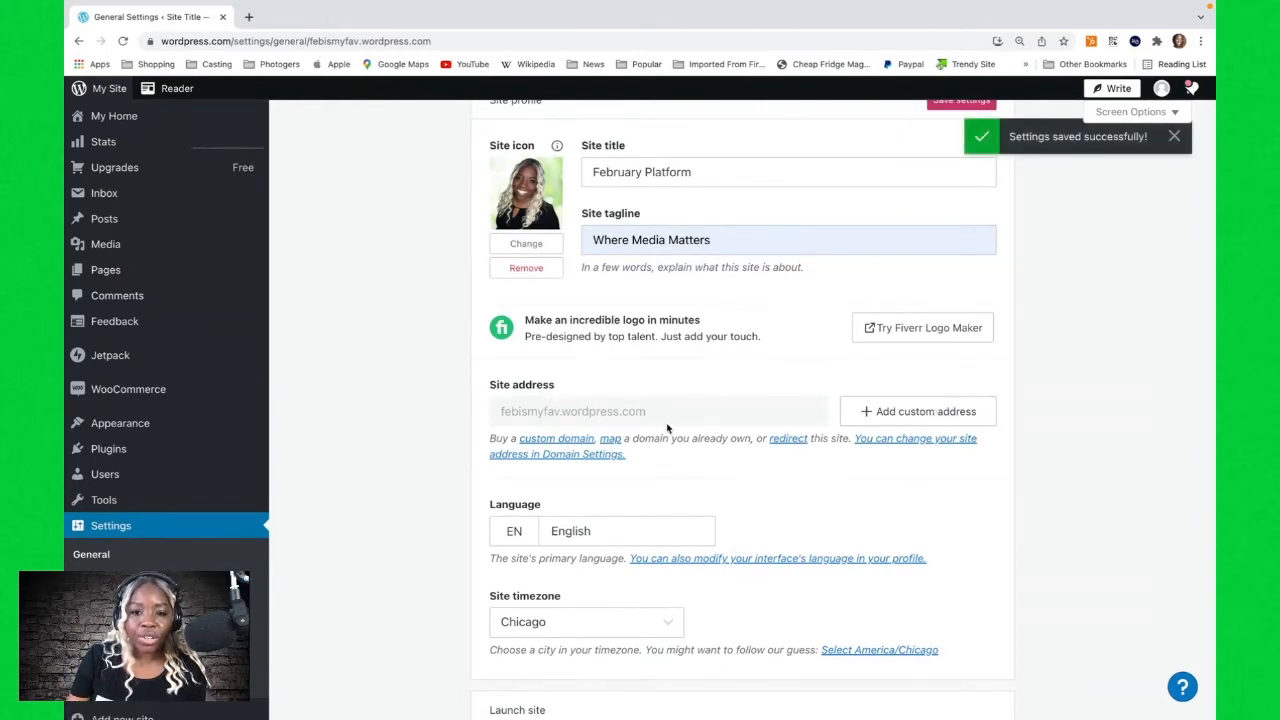
pyautogui.scroll(-2, 667, 428)
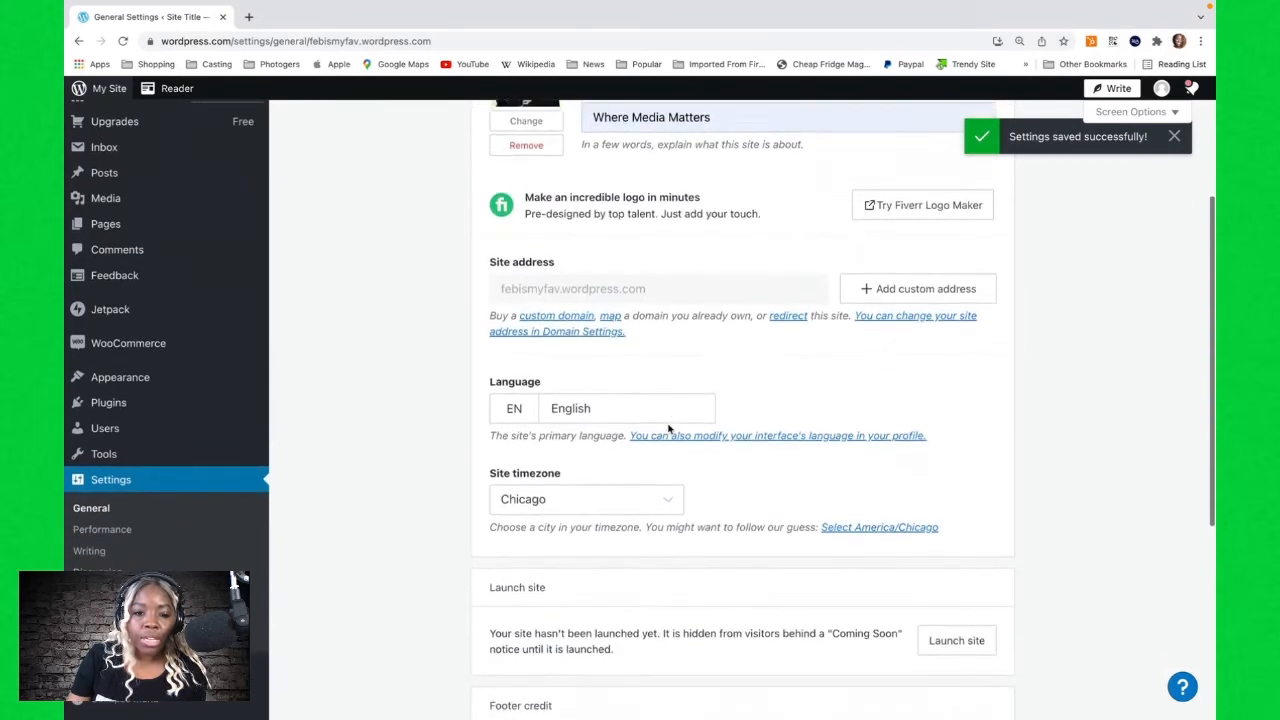
pyautogui.scroll(-1, 618, 461)
pyautogui.scroll(-3, 618, 461)
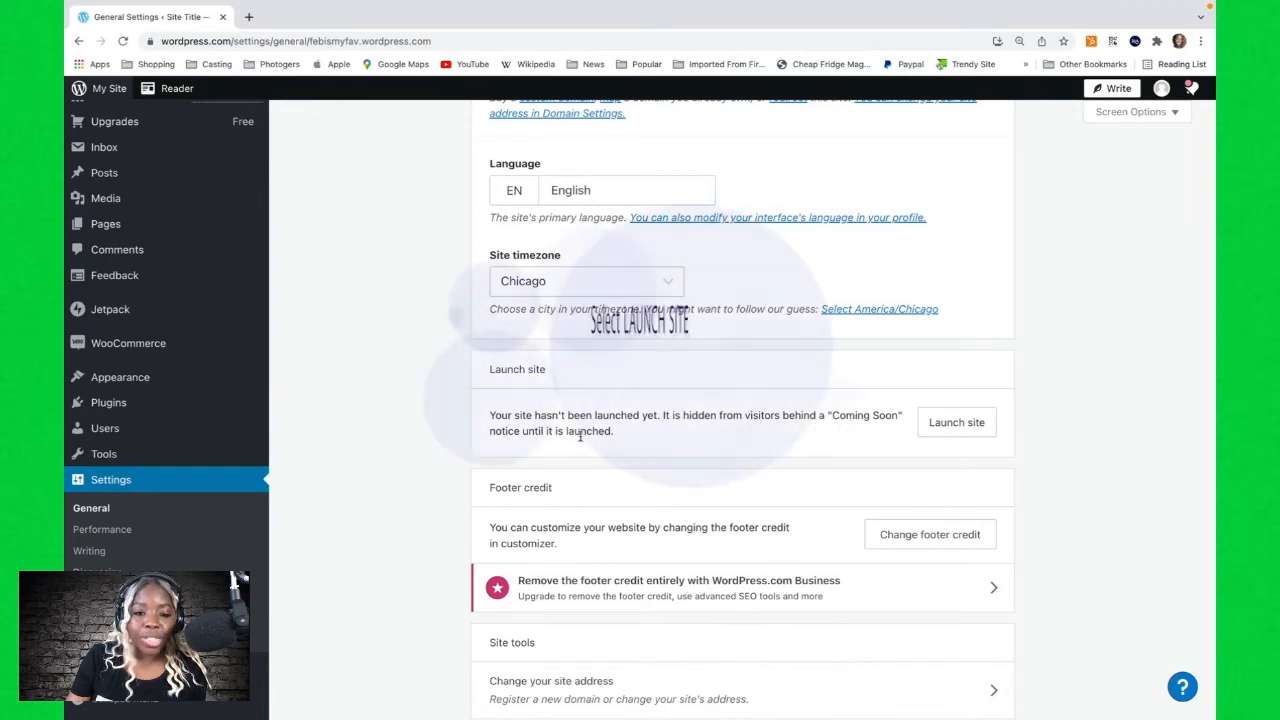
pyautogui.scroll(-1, 900, 400)
pyautogui.click(957, 367)
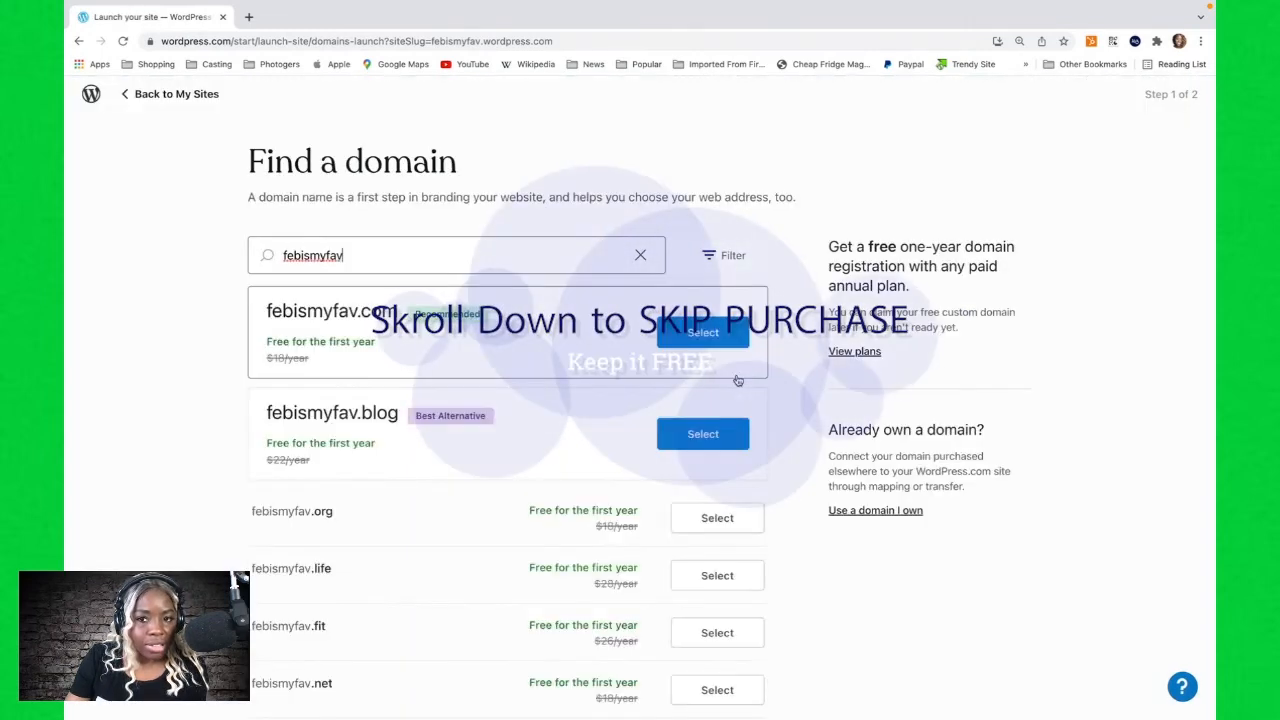
pyautogui.scroll(-4, 310, 300)
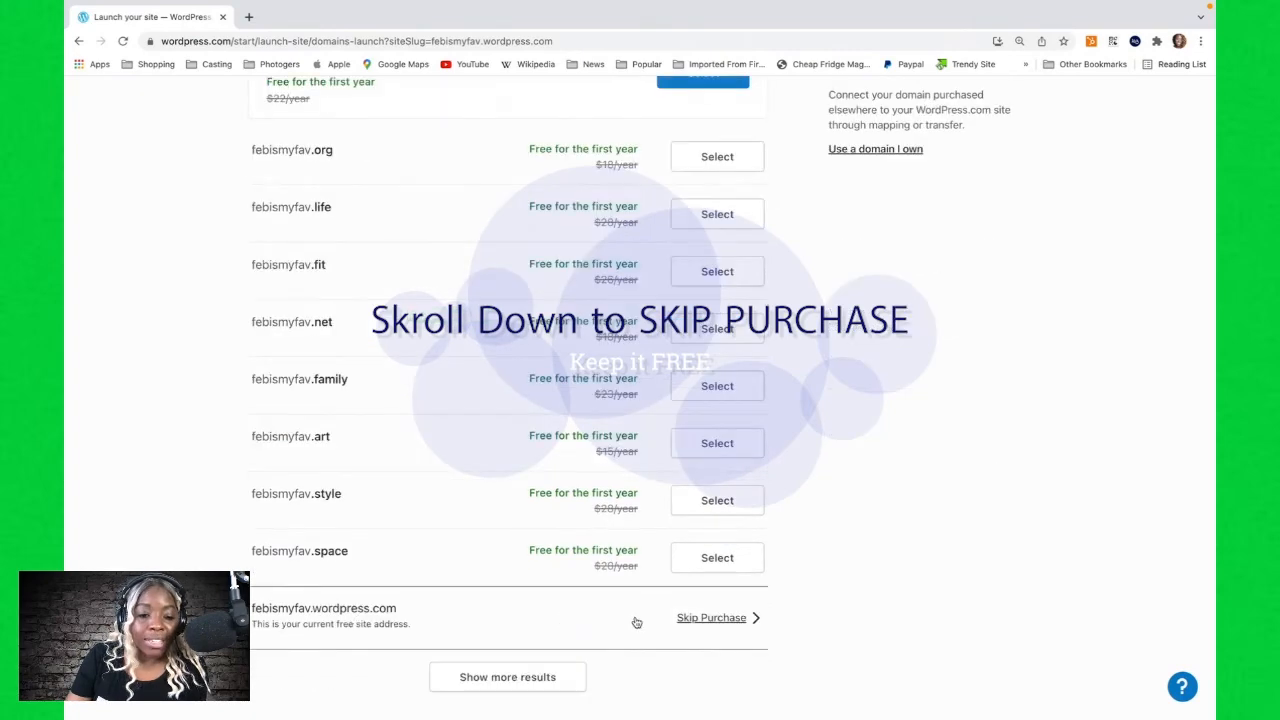
pyautogui.click(690, 621)
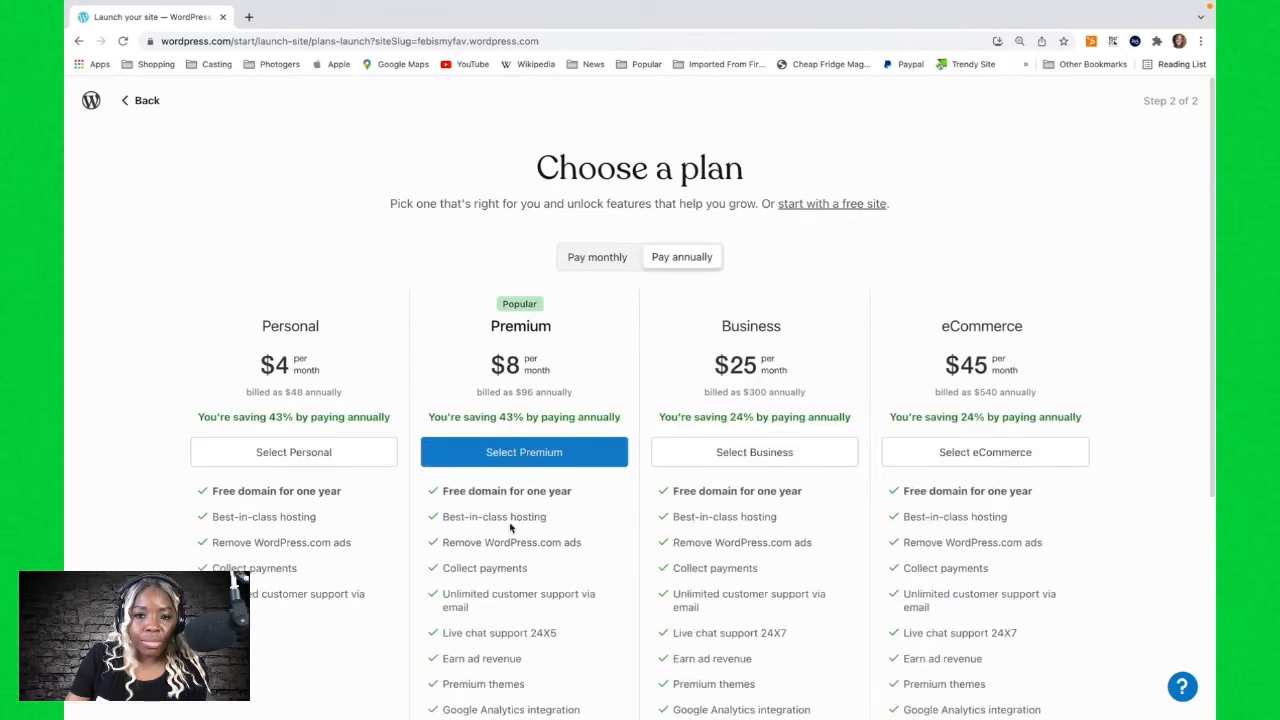
pyautogui.click(816, 210)
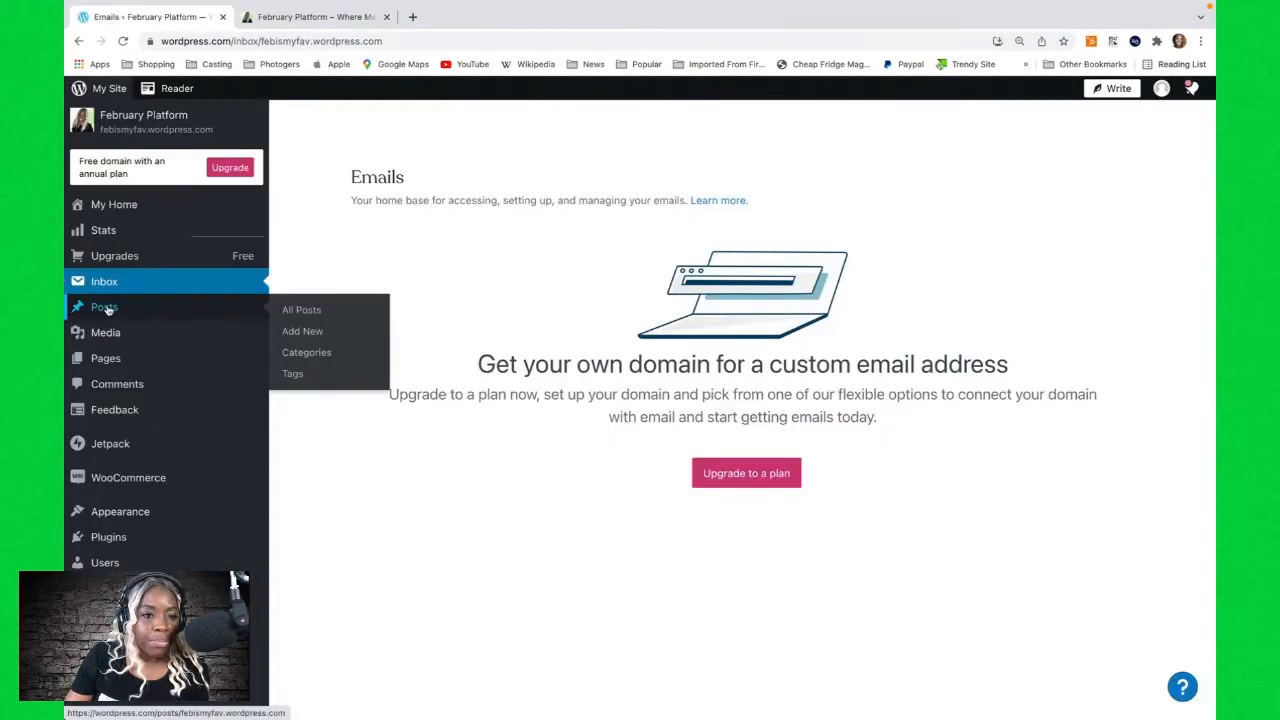
# Open the Adventure awaits post in the editor and dismiss the welcome guide.
pyautogui.click(104, 307)
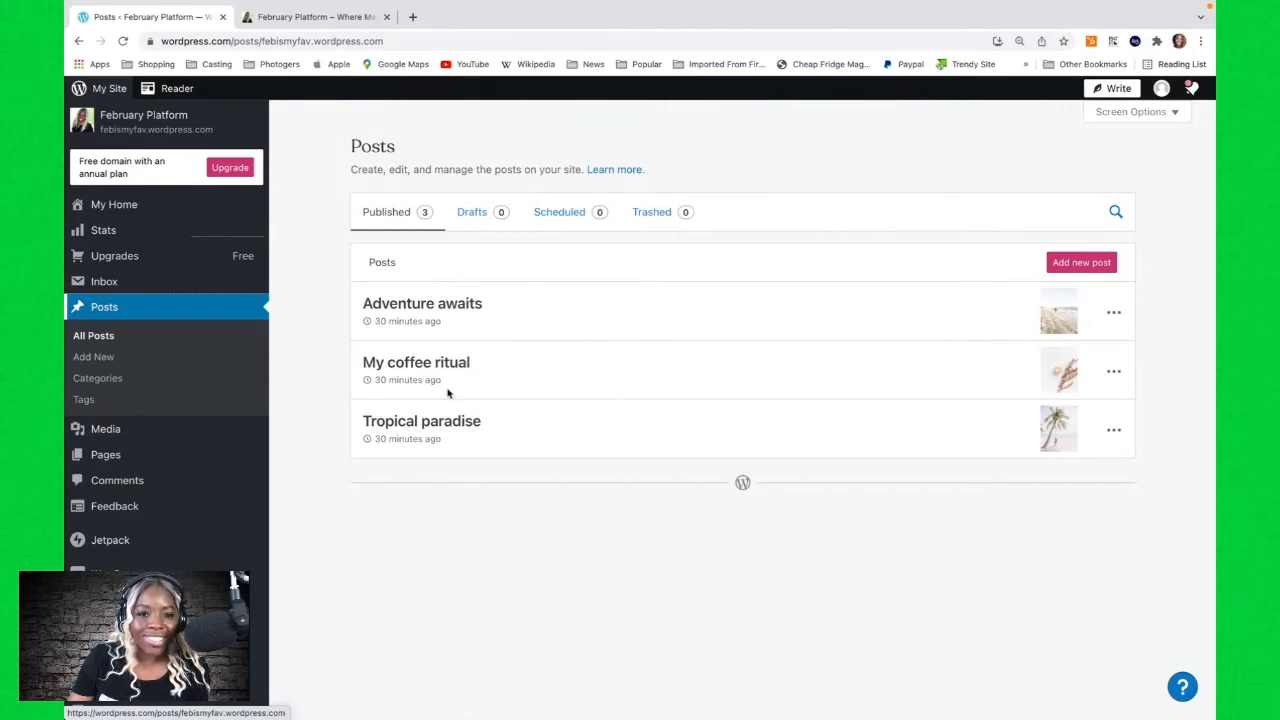
pyautogui.click(413, 305)
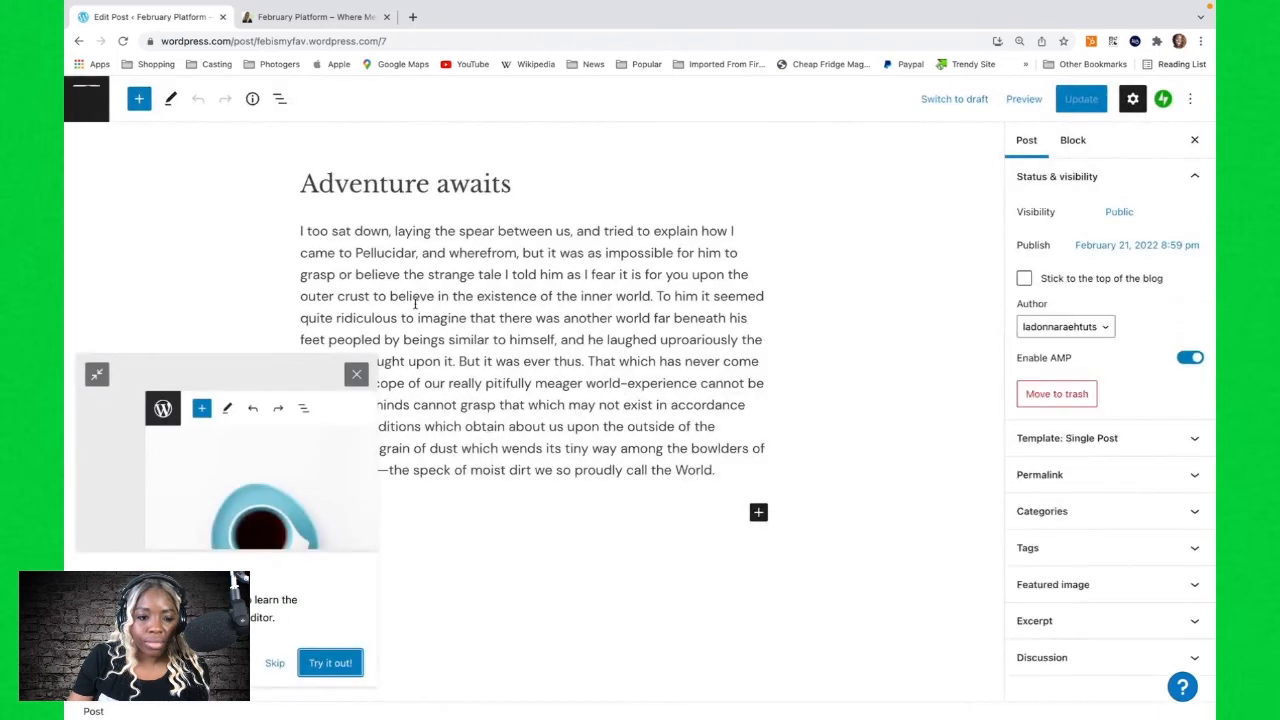
pyautogui.click(272, 663)
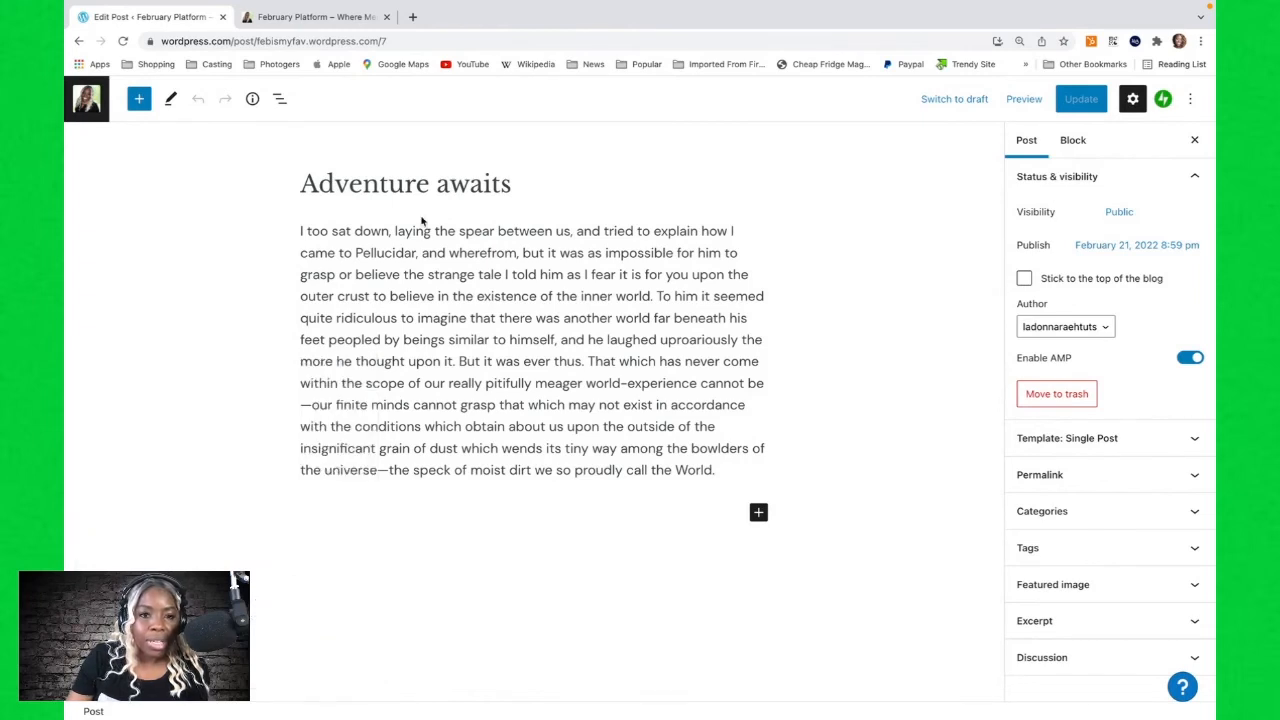
# Expand the post's Featured image settings to examine its current image.
pyautogui.scroll(-1, 552, 370)
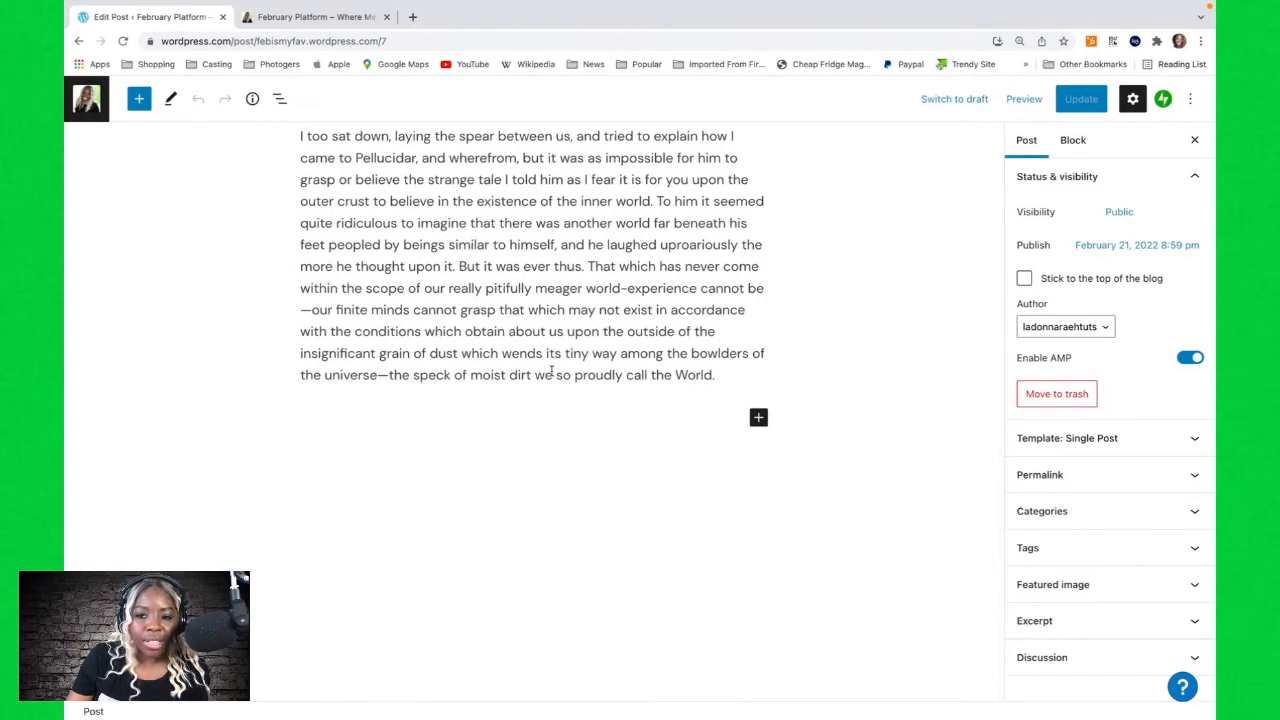
pyautogui.scroll(1, 552, 370)
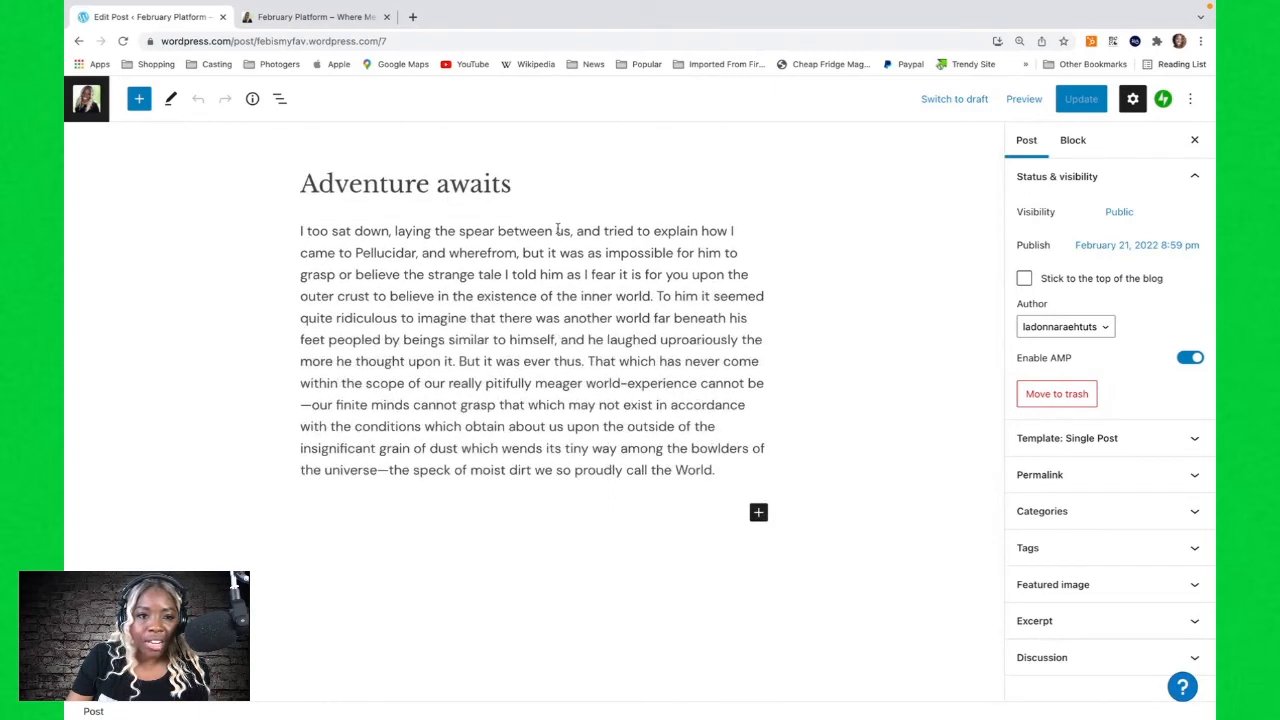
pyautogui.click(1066, 584)
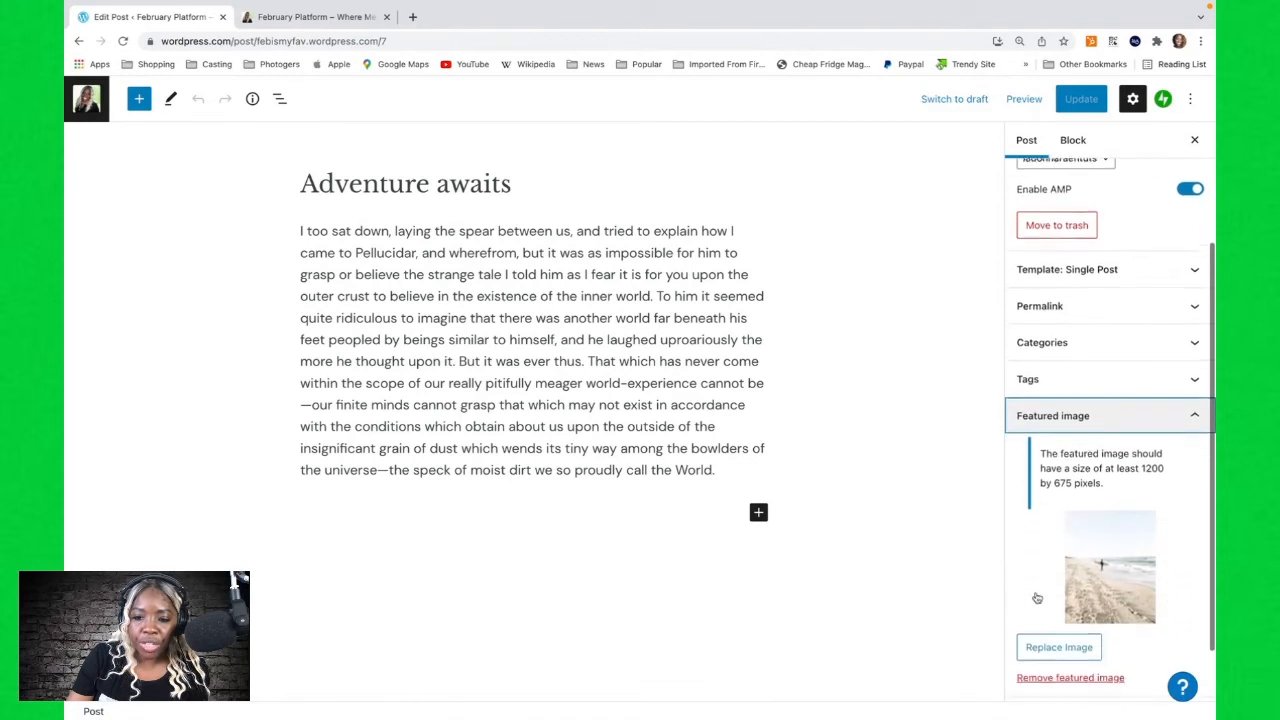
pyautogui.scroll(-1, 1060, 570)
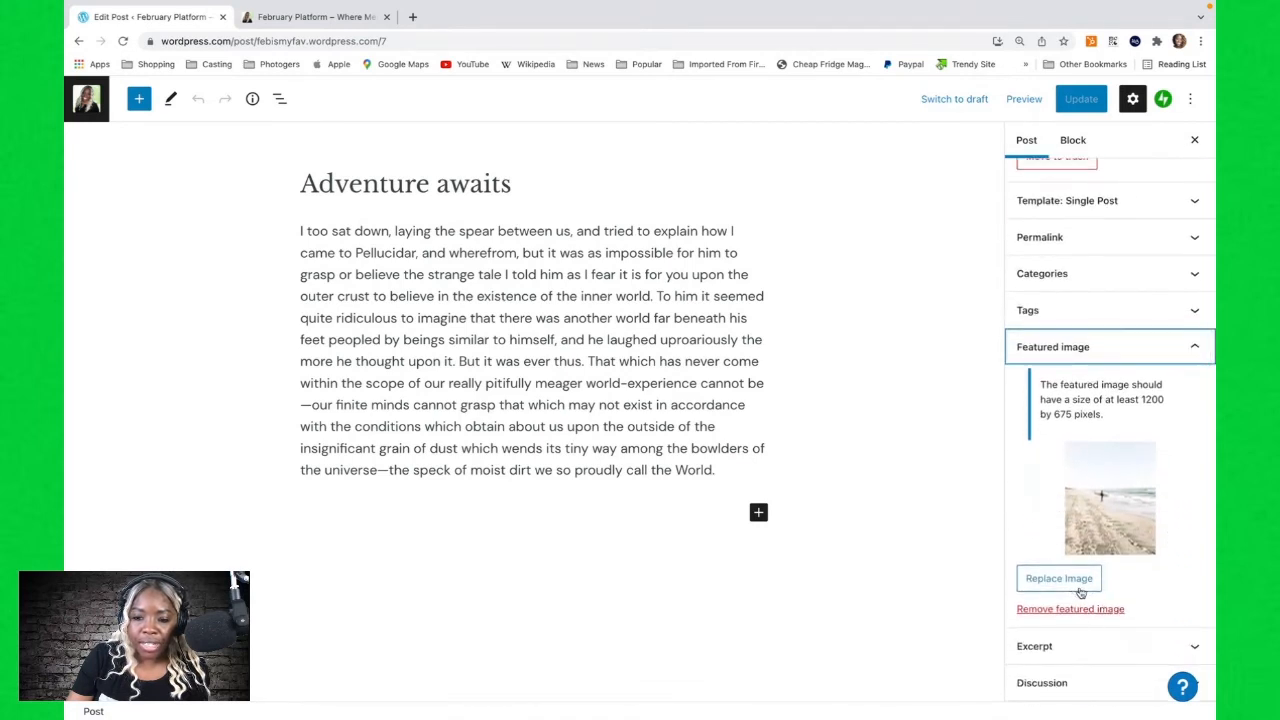
# Switch to the live site tab and examine the Latest Stories post images.
pyautogui.click(316, 16)
pyautogui.scroll(-1, 460, 390)
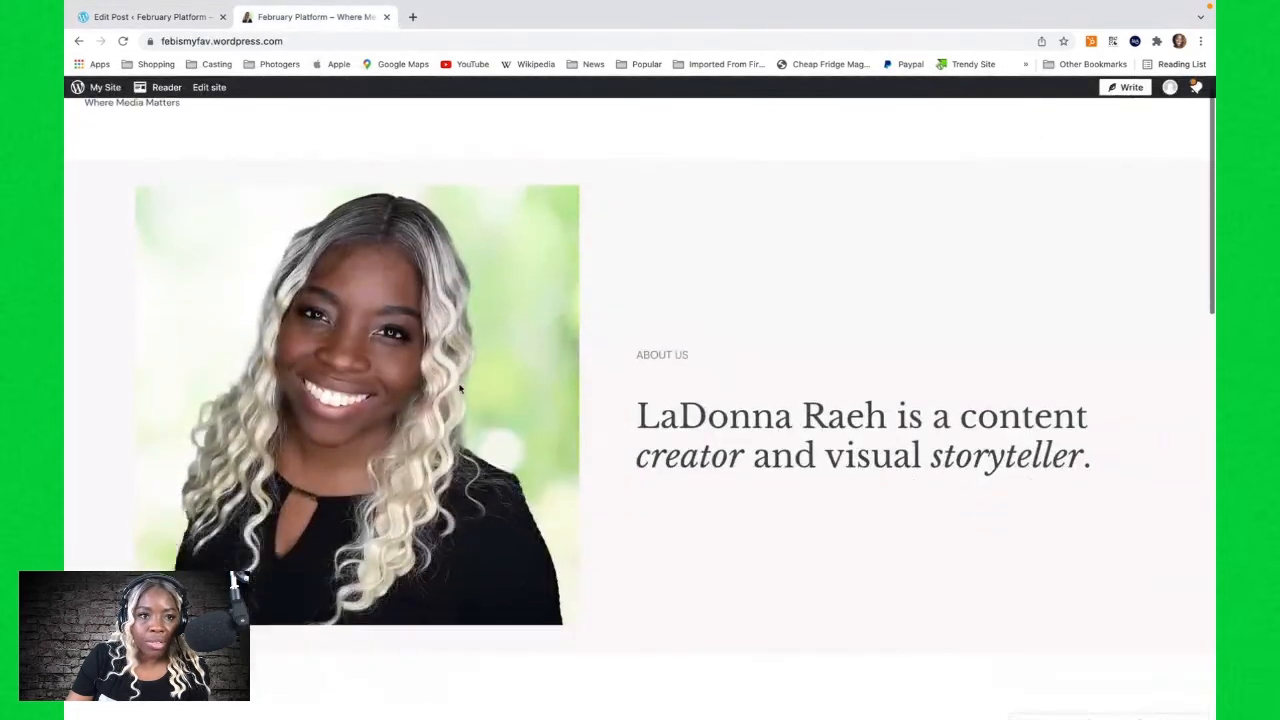
pyautogui.scroll(-7, 460, 390)
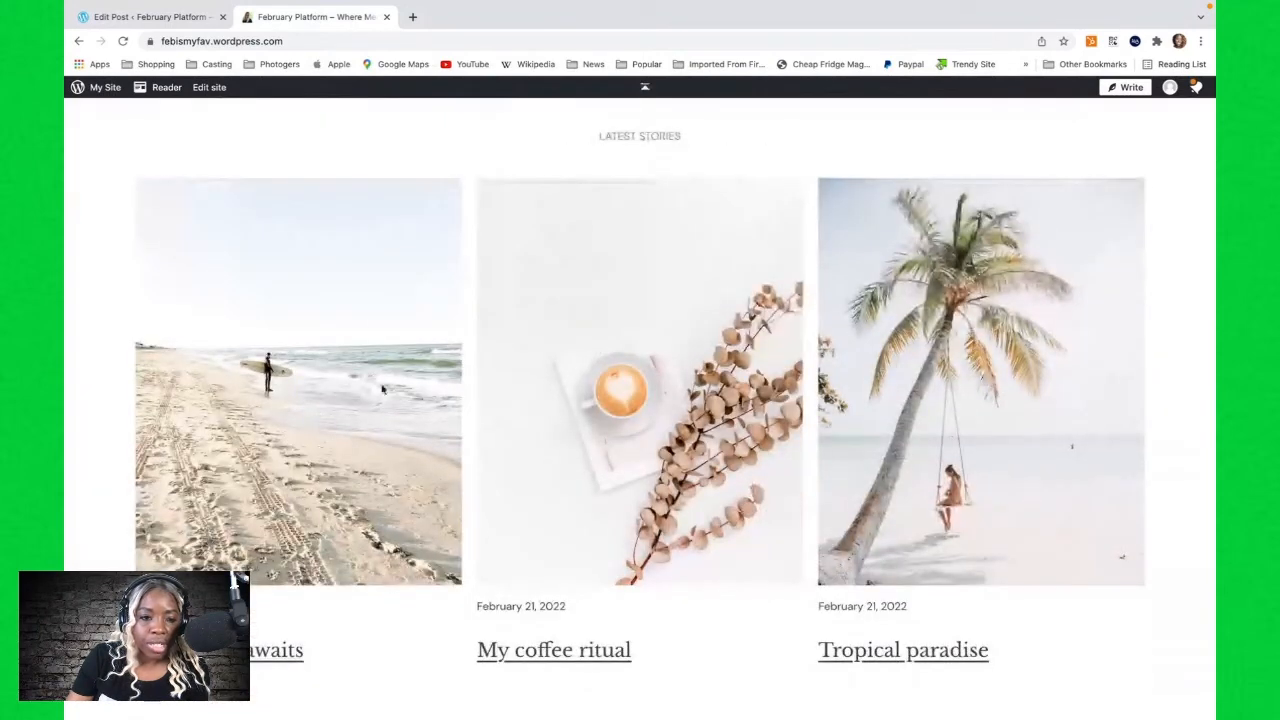
# Return to the post editor and go back to the list of posts.
pyautogui.click(163, 17)
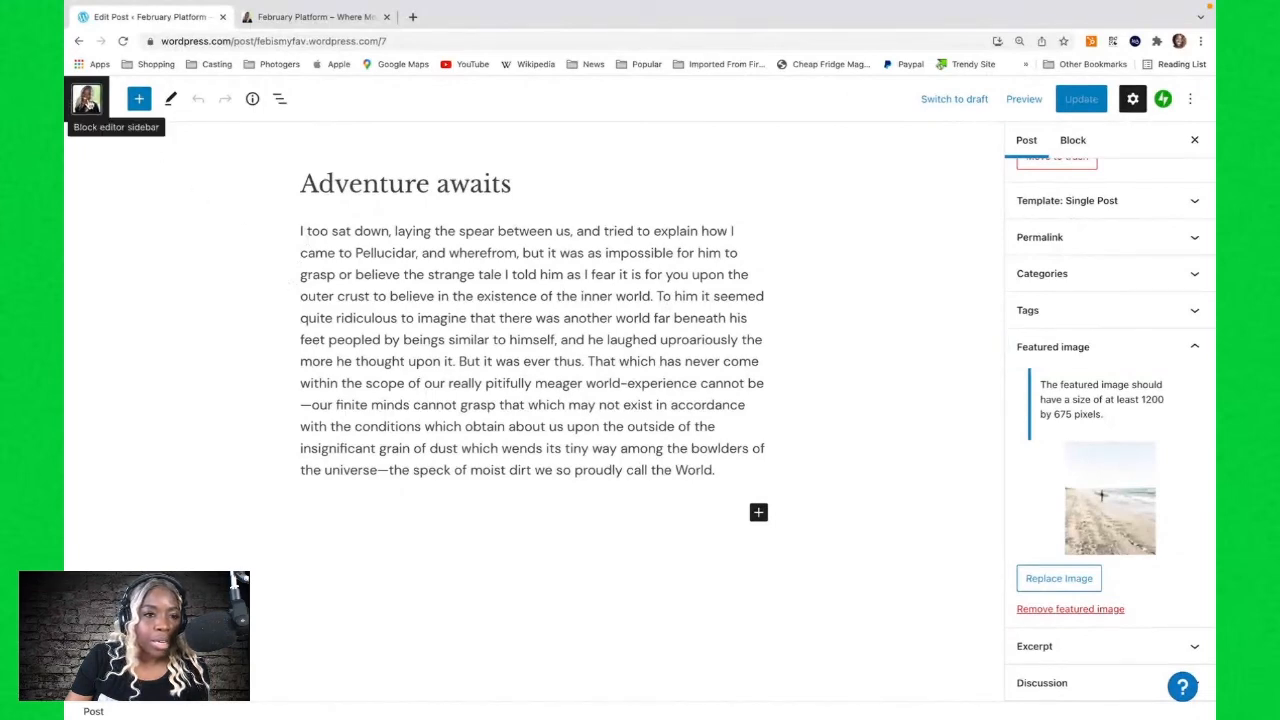
pyautogui.click(87, 100)
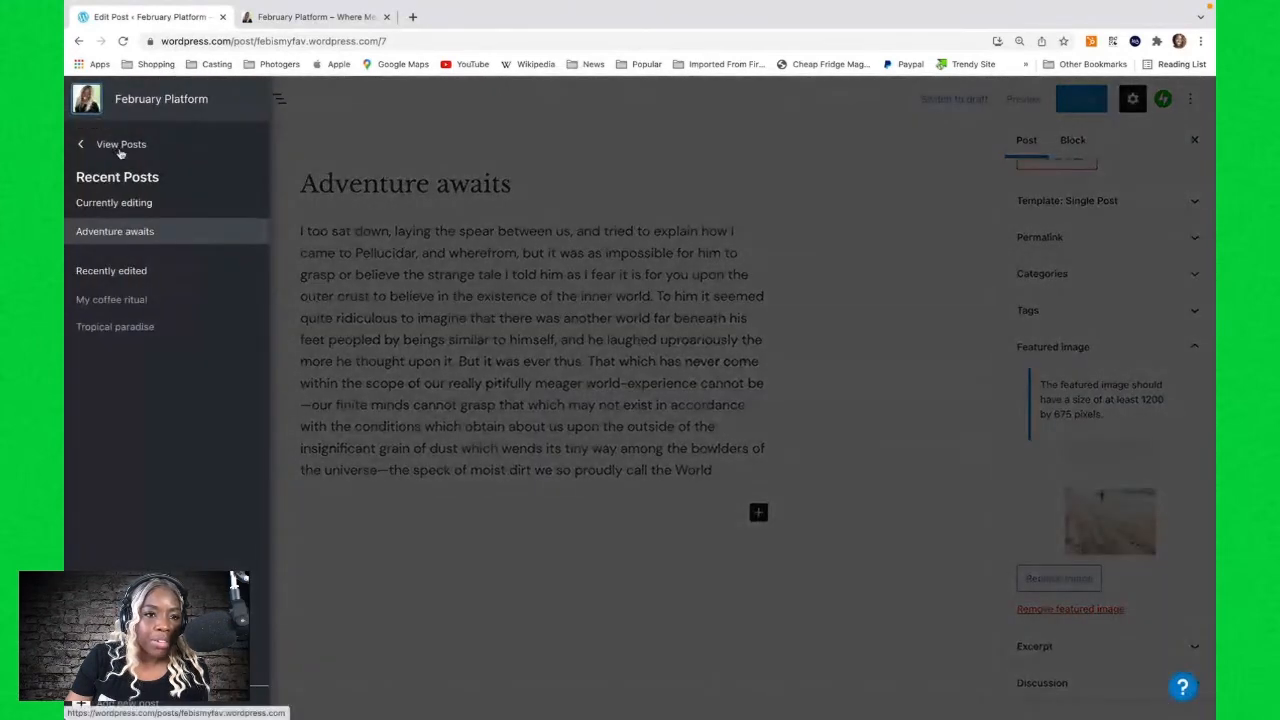
pyautogui.click(145, 147)
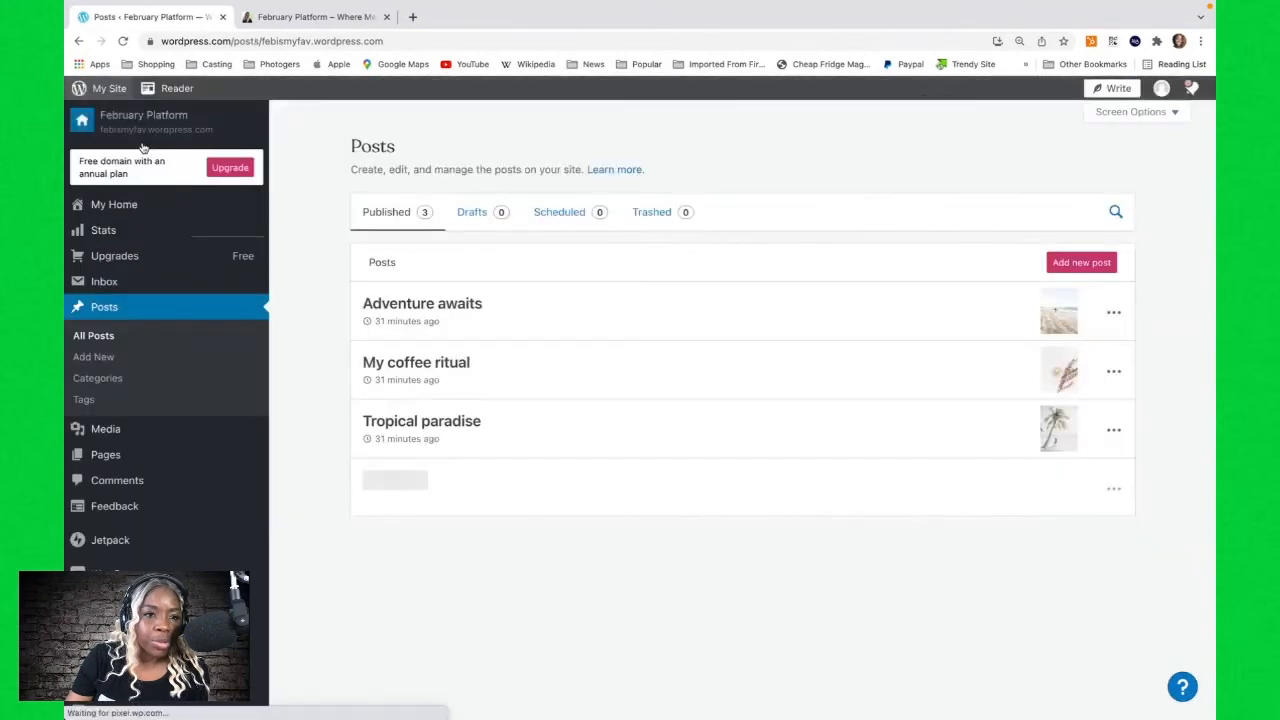